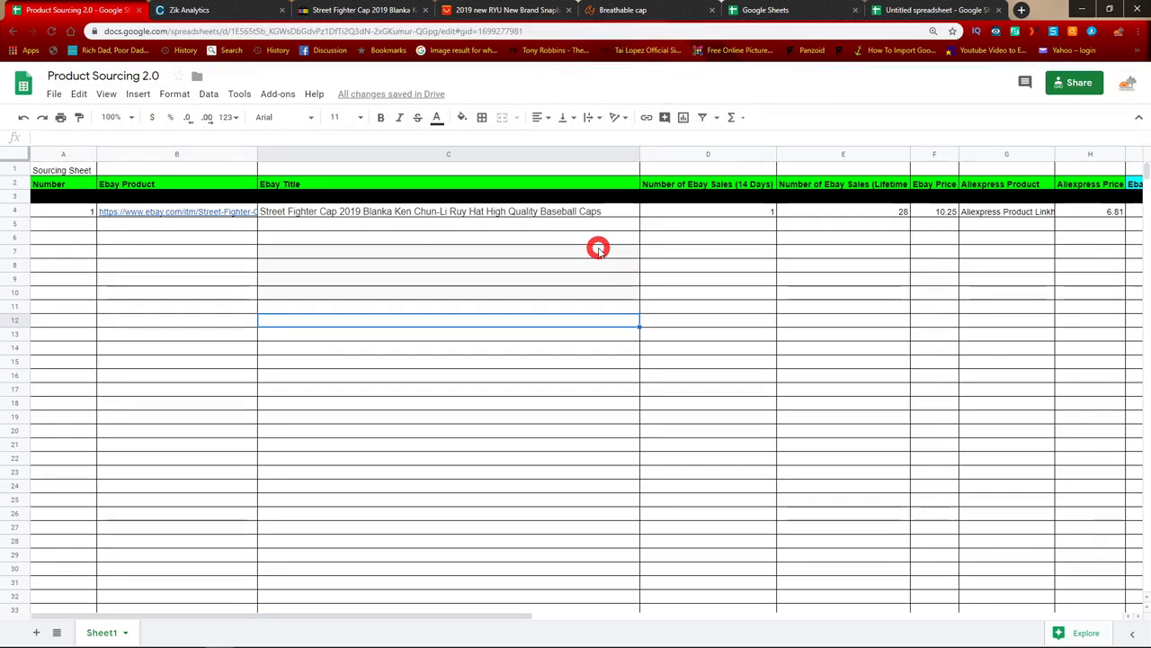
Step: Show the spreadsheet's download formats, including Microsoft Excel (.xlsx), and close the list without downloading
{"action": "left_click", "coordinate": [51, 94]}
{"action": "mouse_move", "coordinate": [113, 244]}
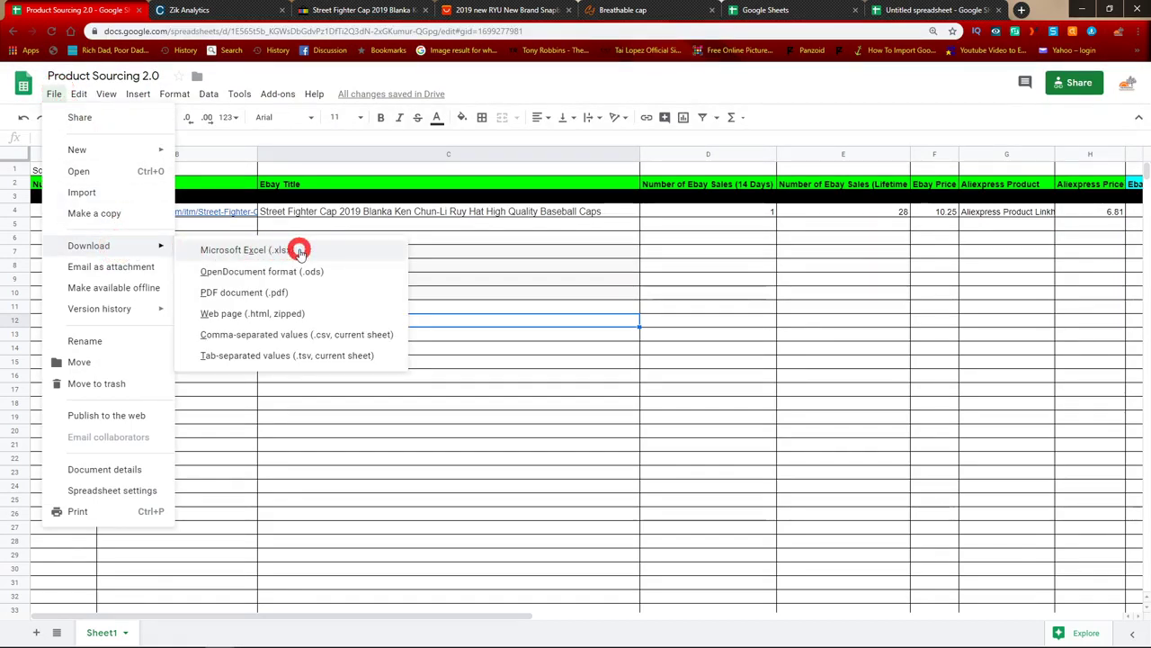
{"action": "left_click", "coordinate": [439, 244]}
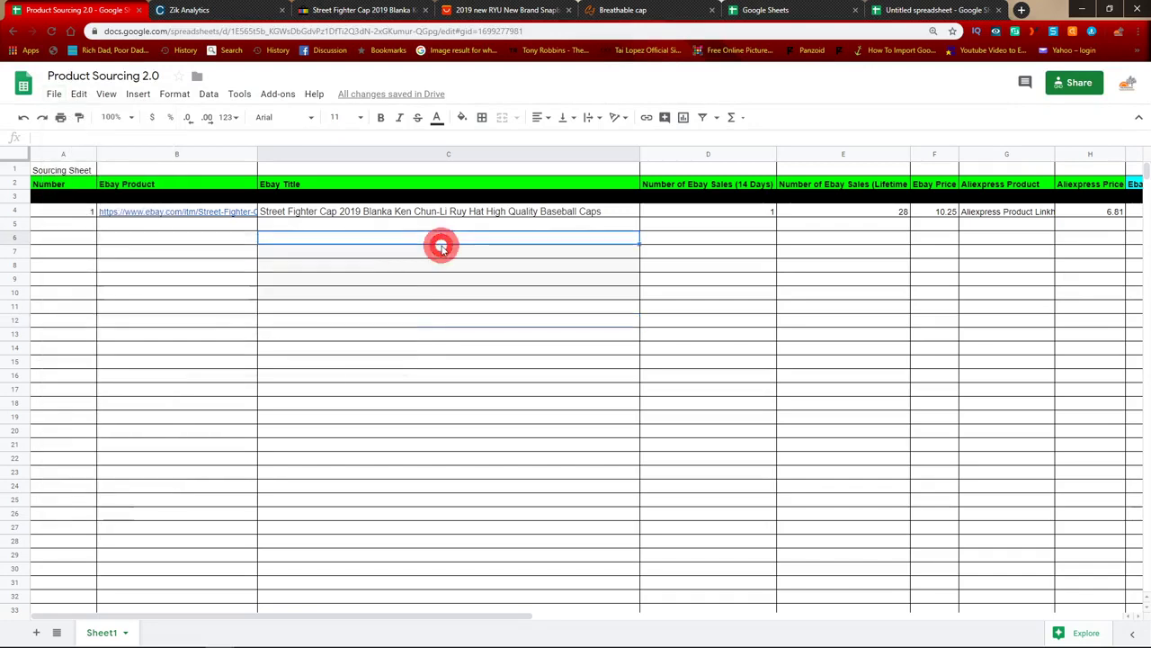
Step: Search the web for google sheets in a new browser tab and open the Google Sheets home page
{"action": "left_click", "coordinate": [1021, 10]}
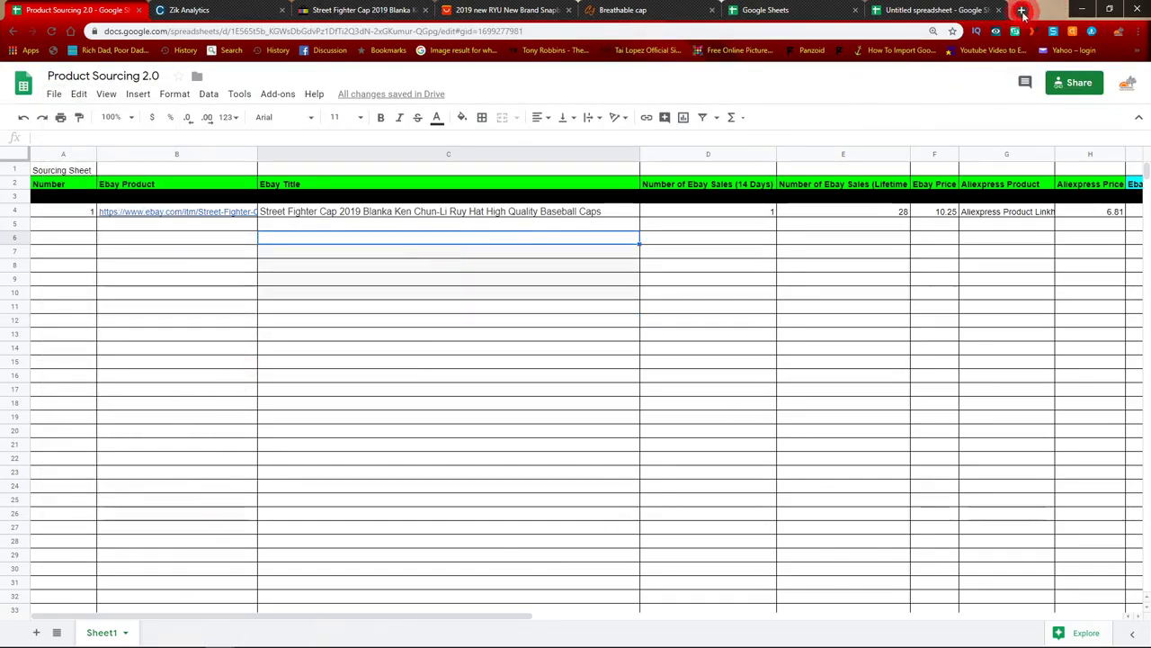
{"action": "type", "text": "google sh"}
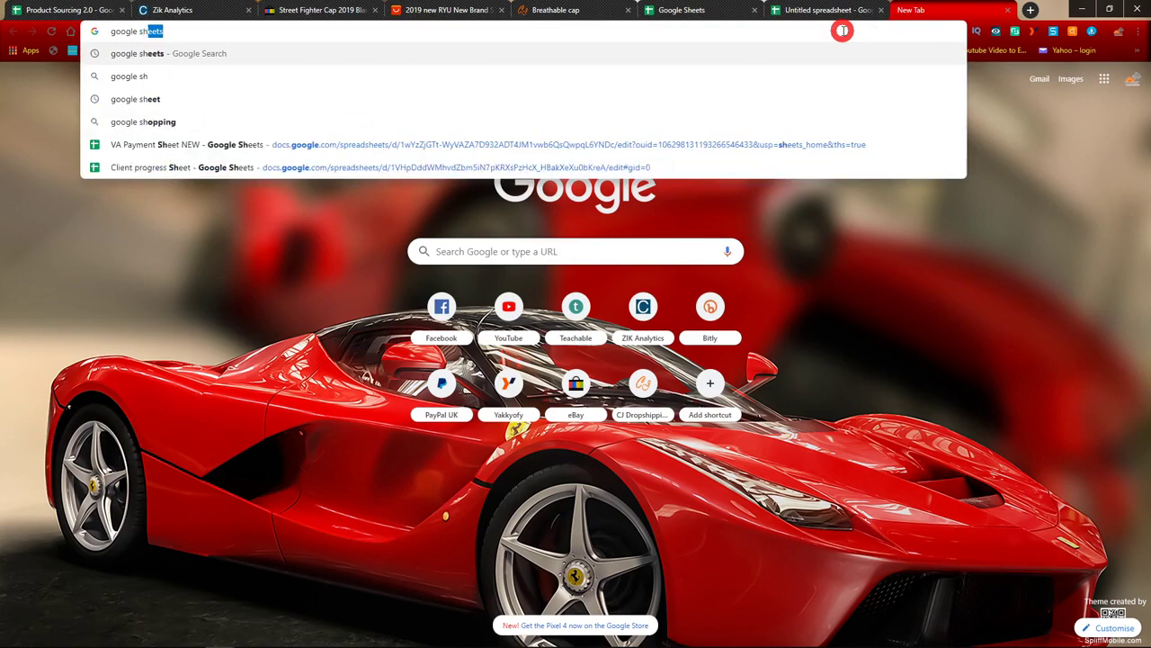
{"action": "key", "text": "Return"}
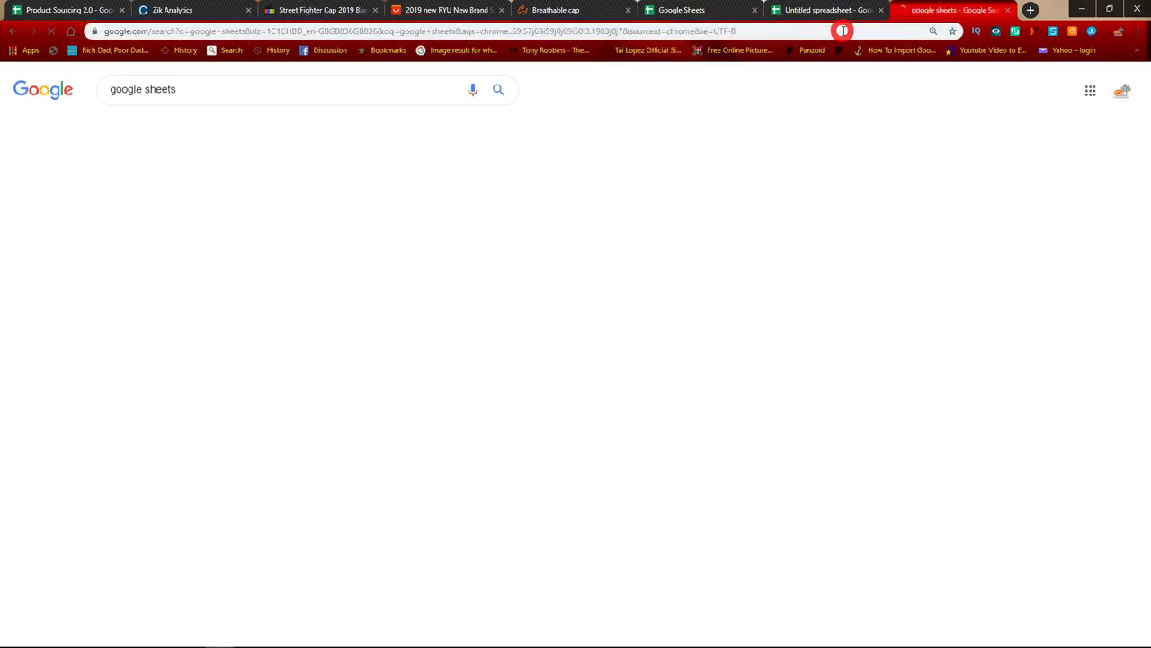
{"action": "left_click", "coordinate": [304, 184]}
{"action": "left_click", "coordinate": [476, 500]}
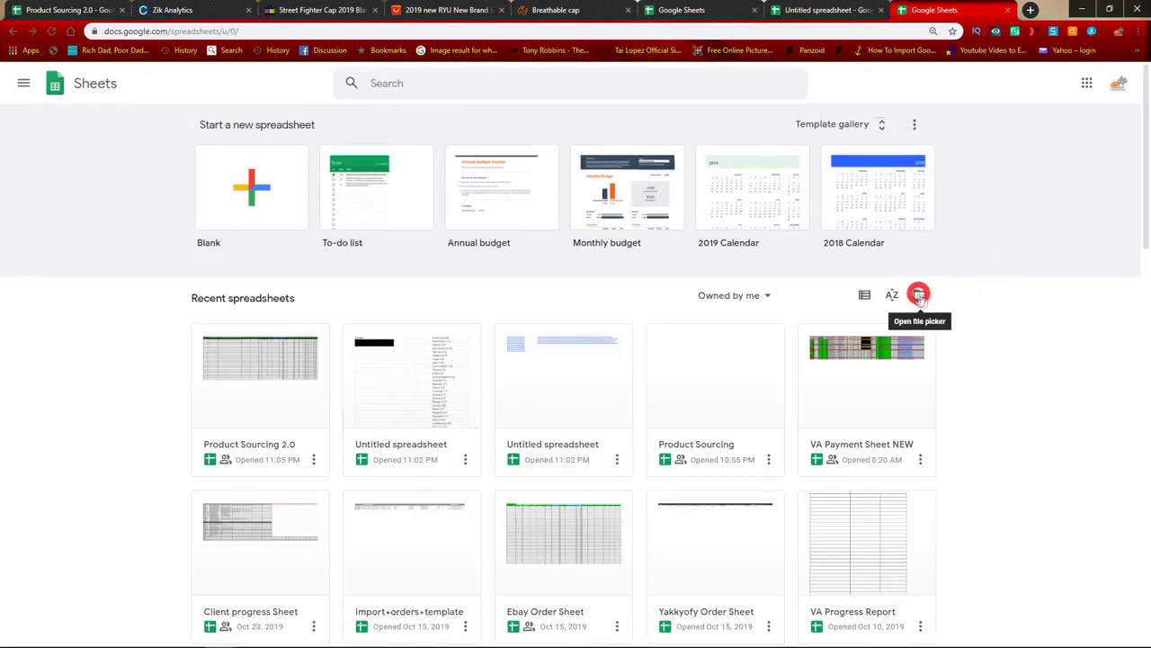
Step: Show the option for uploading a file from the device in the file picker, and close that browser tab
{"action": "left_click", "coordinate": [921, 295]}
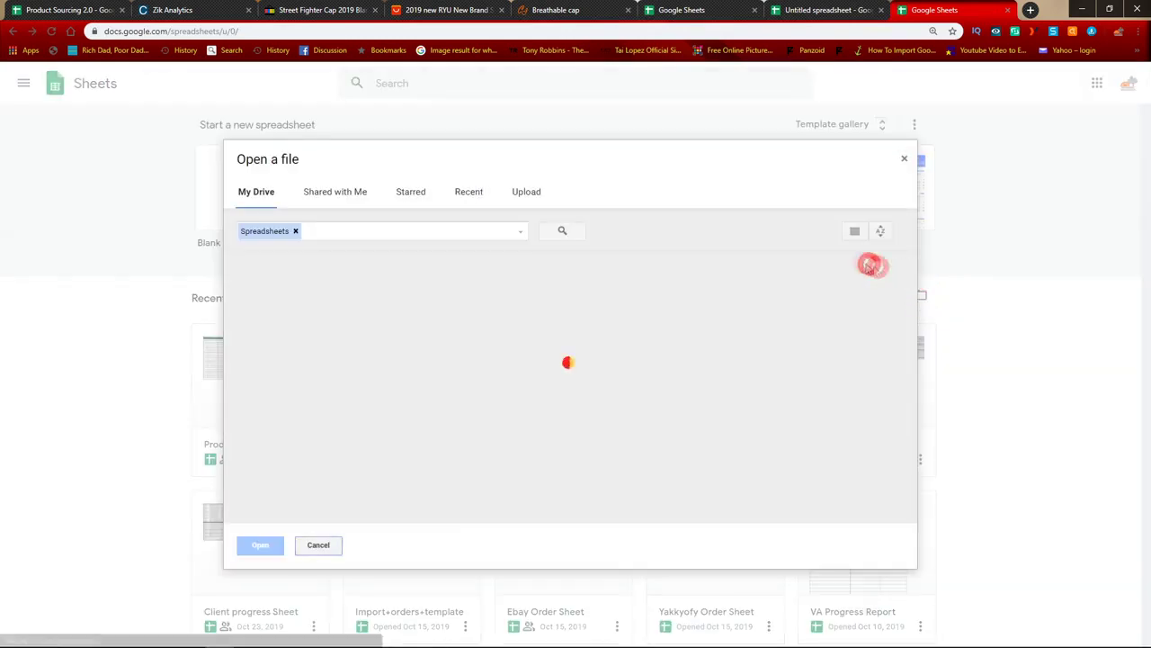
{"action": "left_click", "coordinate": [529, 193]}
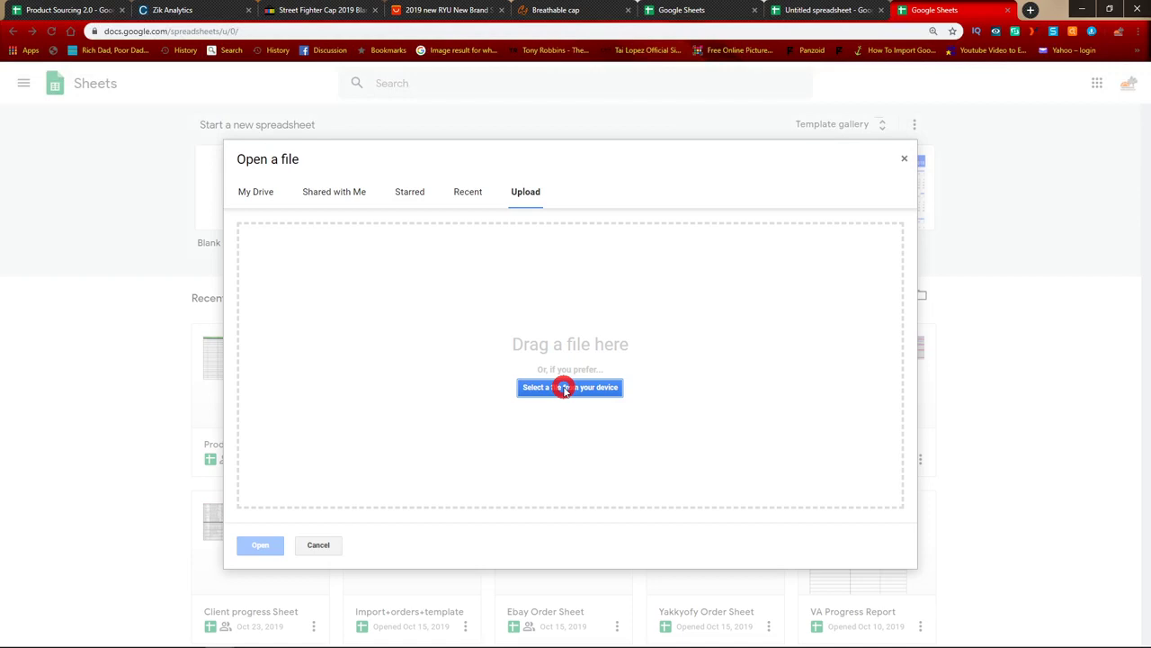
{"action": "key", "text": "ctrl+w"}
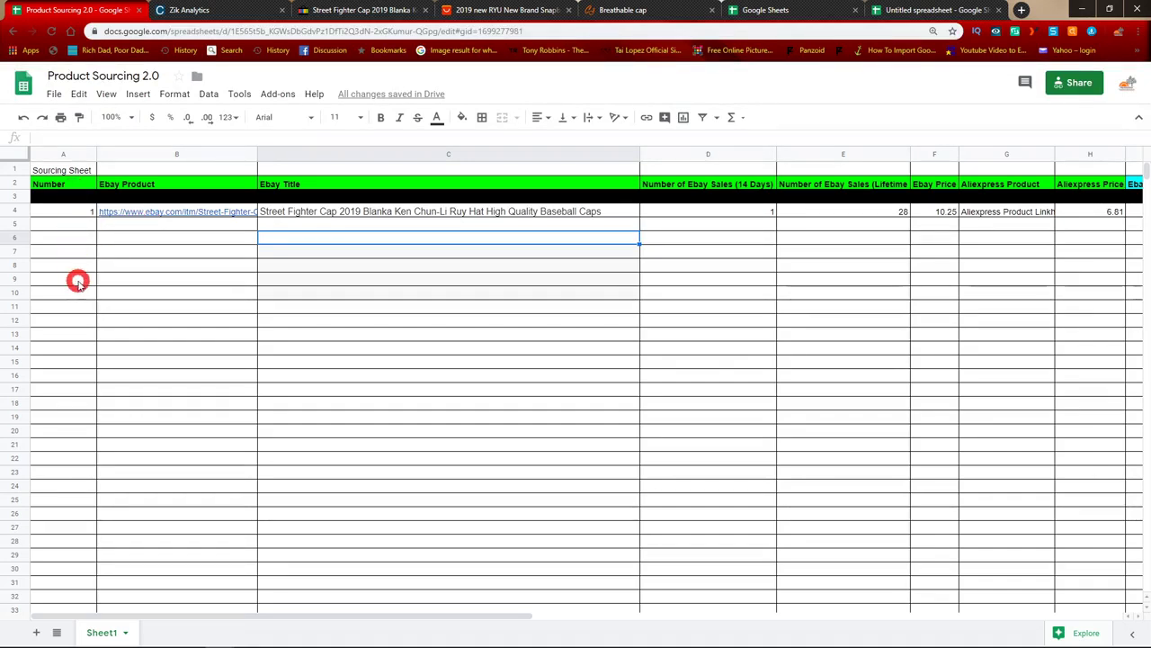
Step: Number the next four product rows 2, 3, 4 and 5 in the Number column, in cells A5 to A8
{"action": "left_click", "coordinate": [89, 224]}
{"action": "type", "text": "2"}
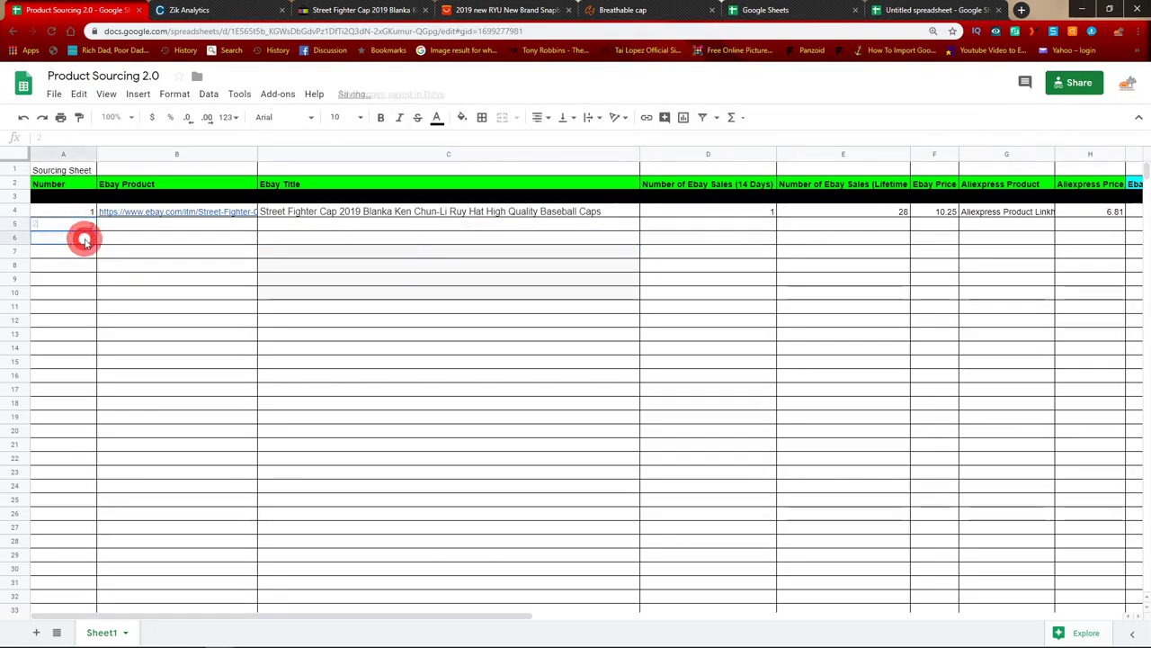
{"action": "left_click", "coordinate": [84, 237]}
{"action": "type", "text": "3"}
{"action": "left_click", "coordinate": [84, 252]}
{"action": "type", "text": "4"}
{"action": "left_click", "coordinate": [86, 266]}
{"action": "type", "text": "5"}
{"action": "left_click", "coordinate": [84, 304]}
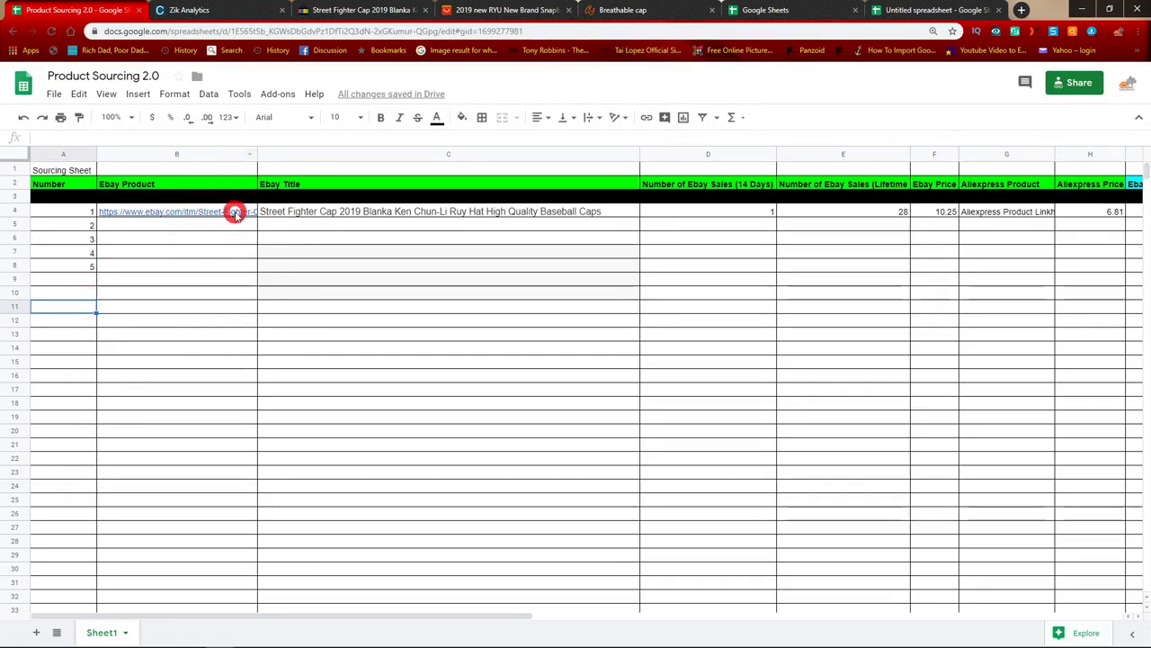
Step: Switch to the Zik Analytics competitor list, and view the Street Fighter Cap product's listing page on eBay
{"action": "left_click", "coordinate": [236, 7]}
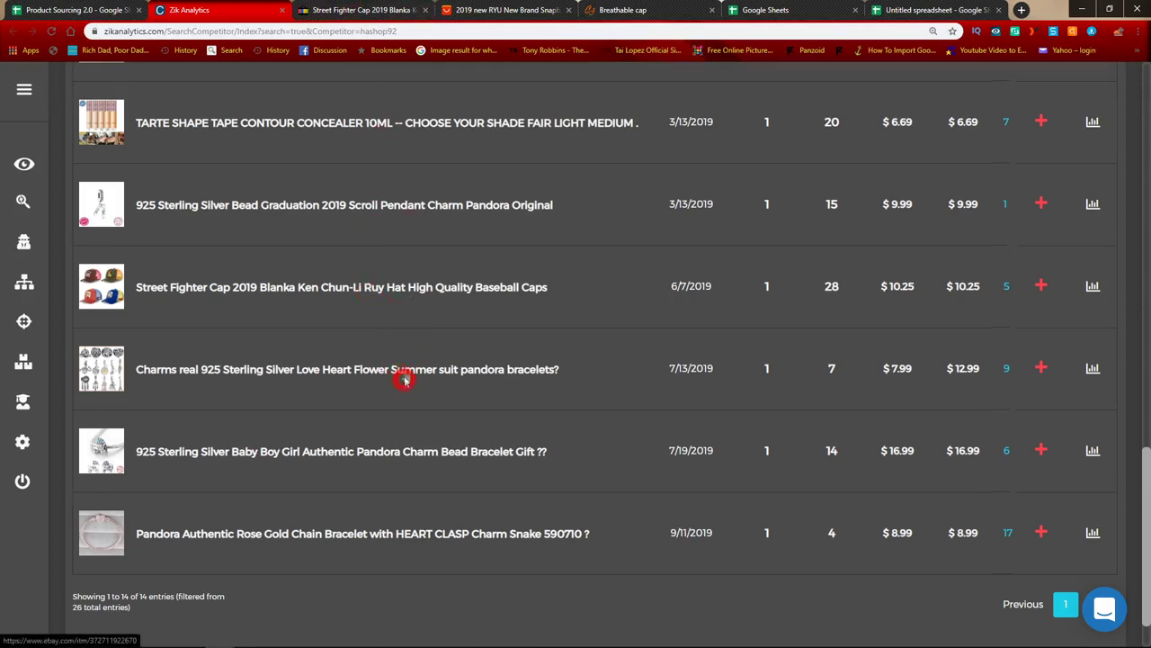
{"action": "left_click", "coordinate": [360, 10]}
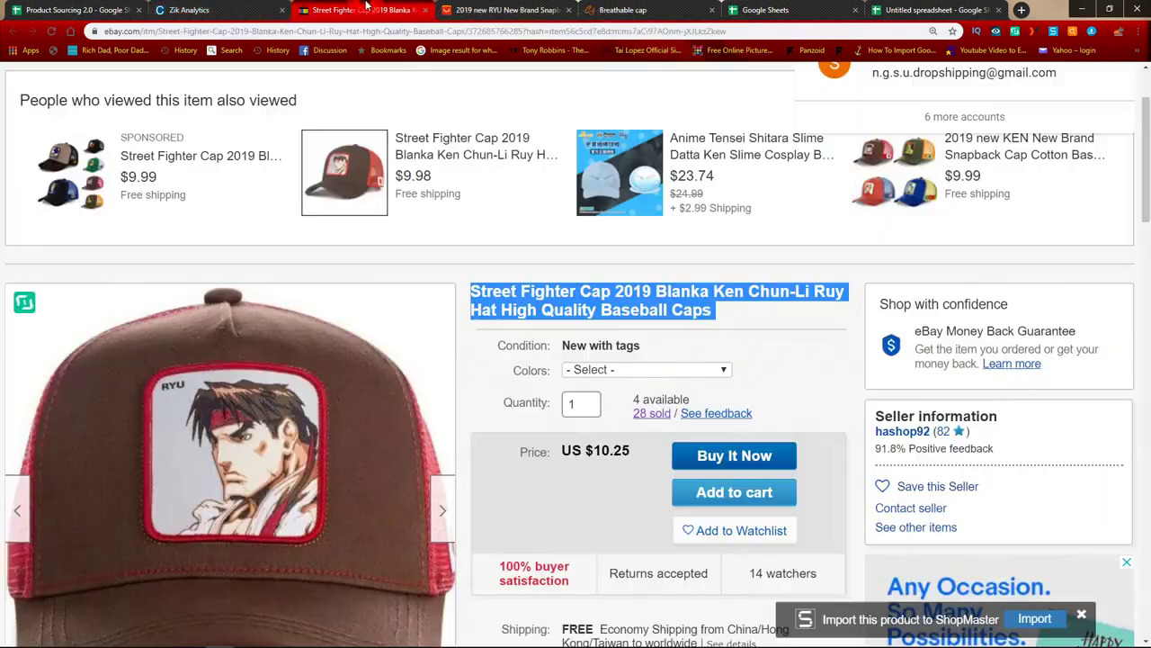
{"action": "left_click", "coordinate": [823, 329]}
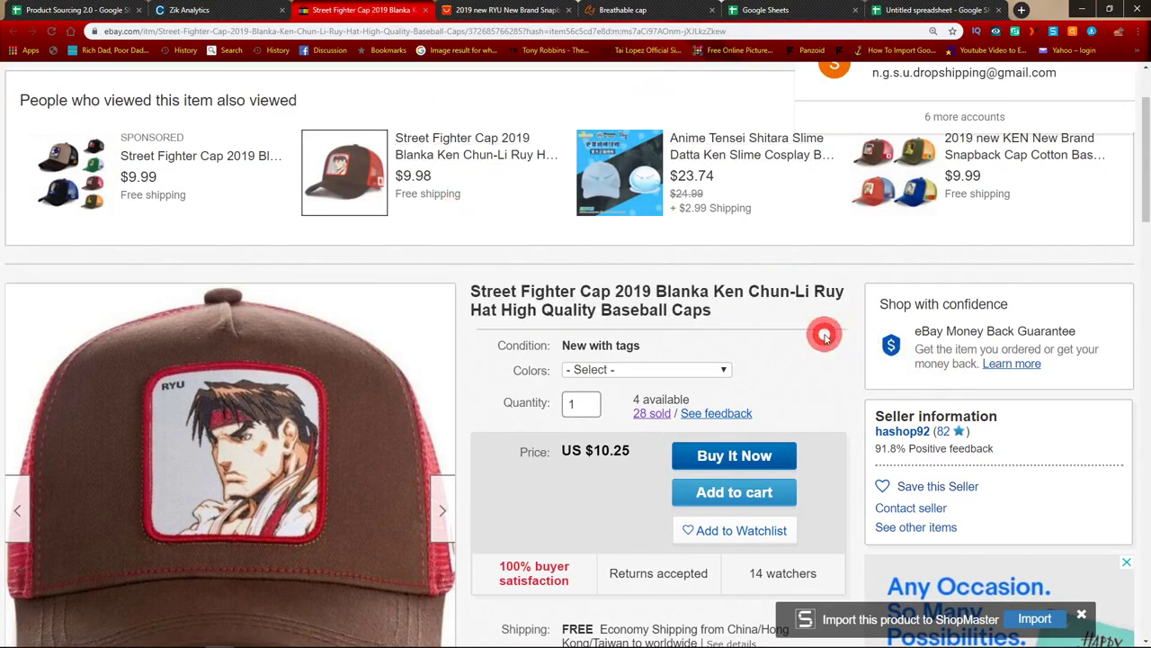
{"action": "scroll", "coordinate": [833, 351], "scroll_direction": "up", "scroll_amount": 2}
{"action": "scroll", "coordinate": [615, 225], "scroll_direction": "up", "scroll_amount": 1}
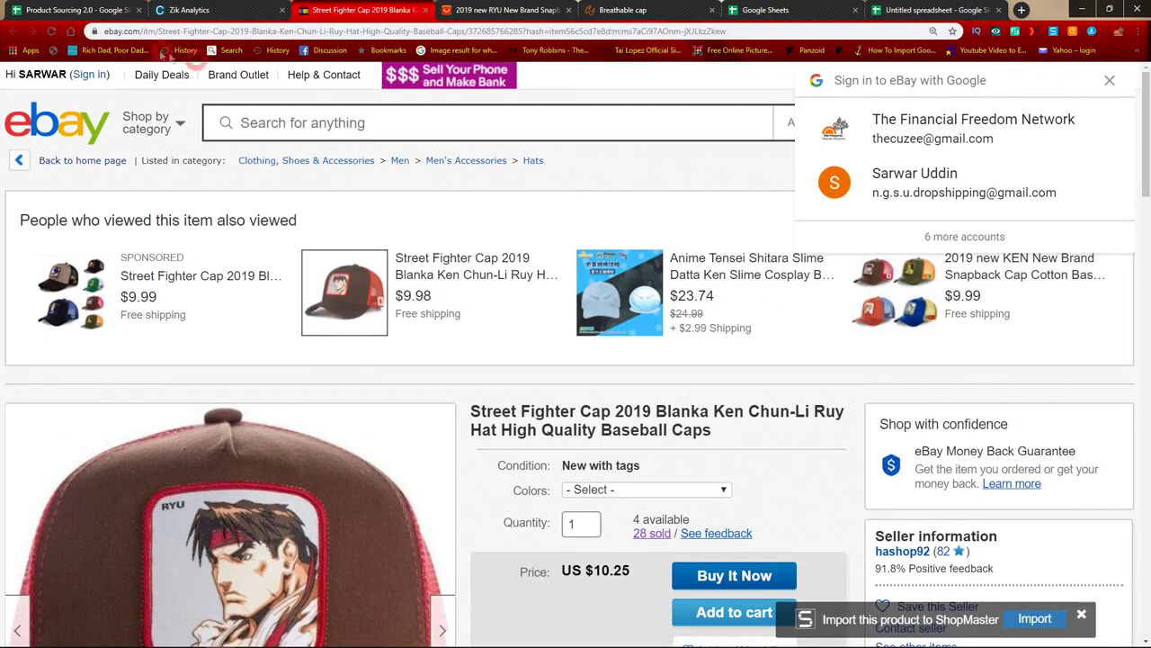
Step: Copy the web address of the Street Fighter Cap eBay listing
{"action": "left_click", "coordinate": [549, 32]}
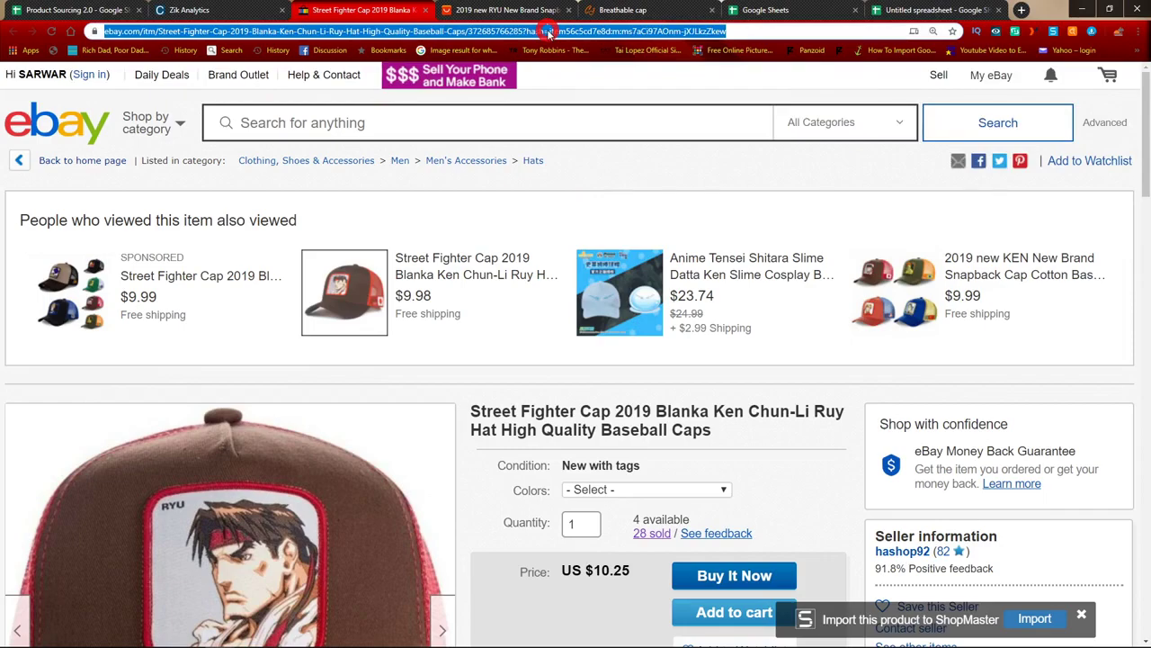
{"action": "left_click", "coordinate": [564, 147]}
{"action": "left_click", "coordinate": [569, 174]}
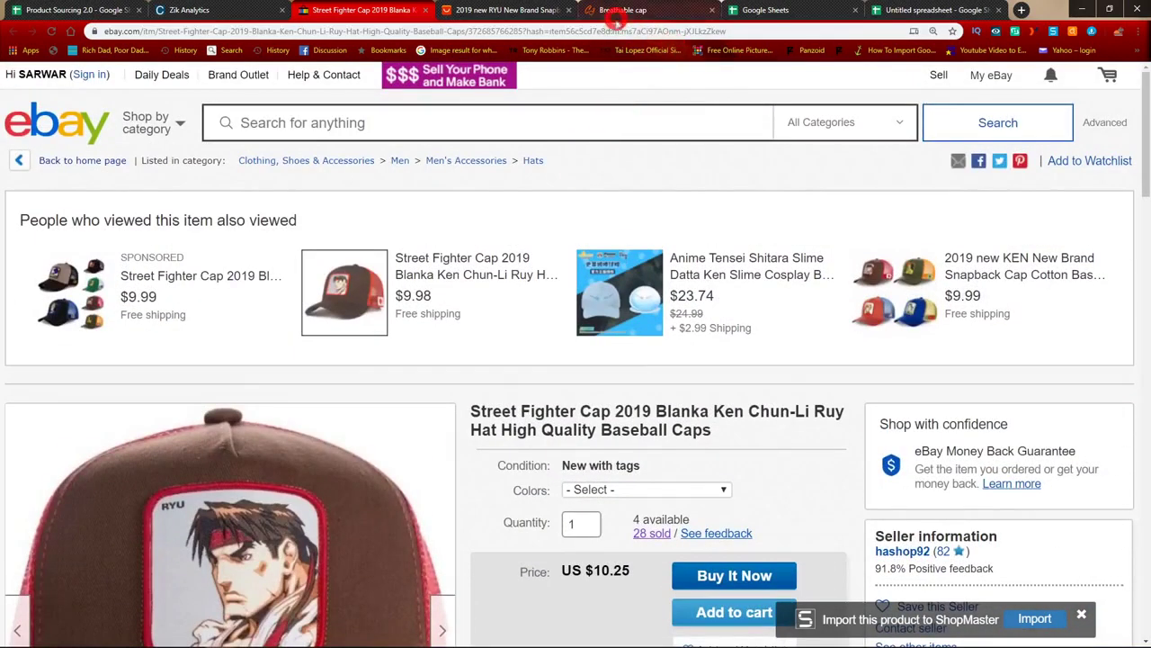
{"action": "left_click", "coordinate": [612, 32]}
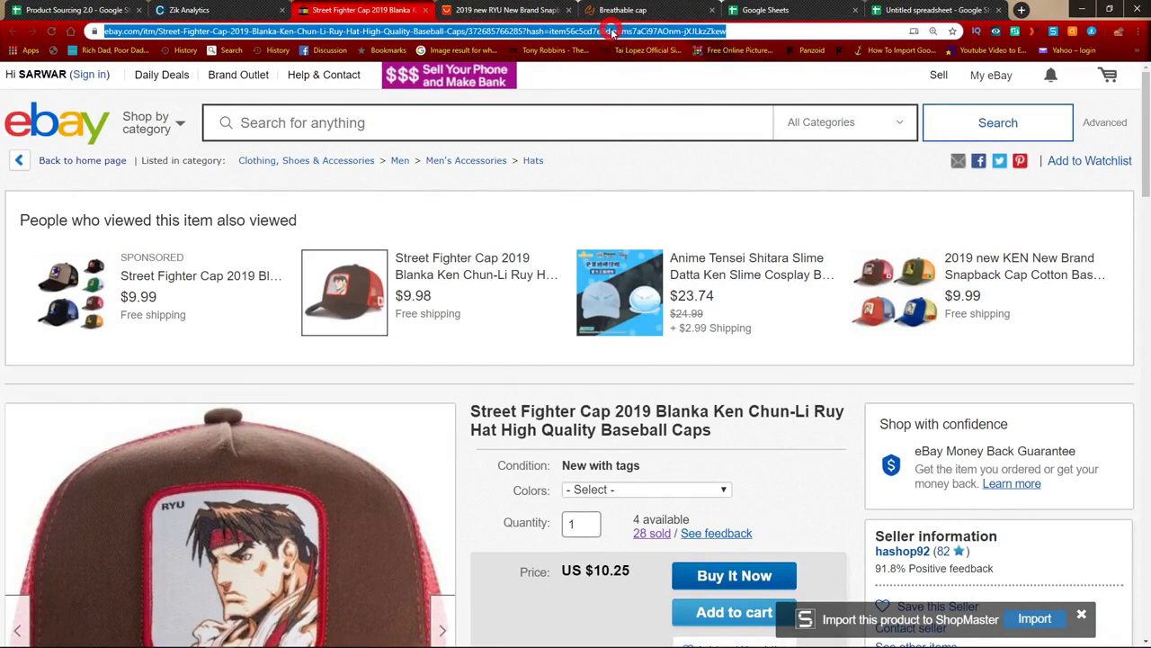
{"action": "right_click", "coordinate": [612, 32]}
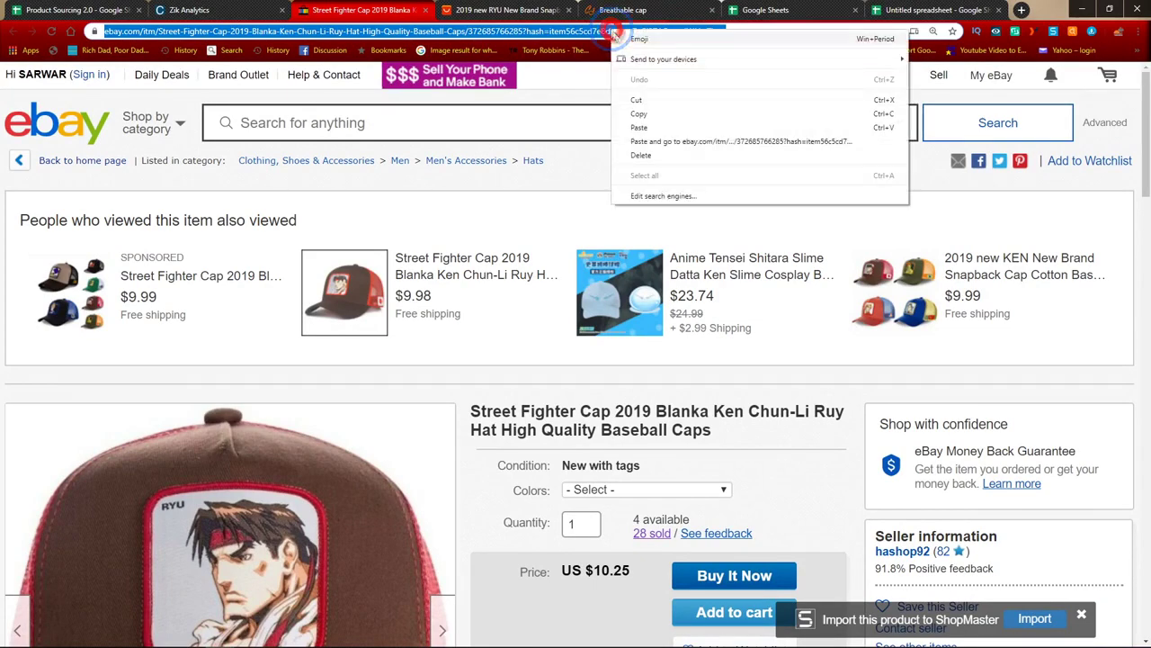
{"action": "left_click", "coordinate": [663, 109]}
Step: Return to the Product Sourcing 2.0 sheet and select product 1's link in the Ebay Product column, cell B4
{"action": "left_click", "coordinate": [67, 9]}
{"action": "left_click", "coordinate": [157, 212]}
{"action": "left_click", "coordinate": [225, 238]}
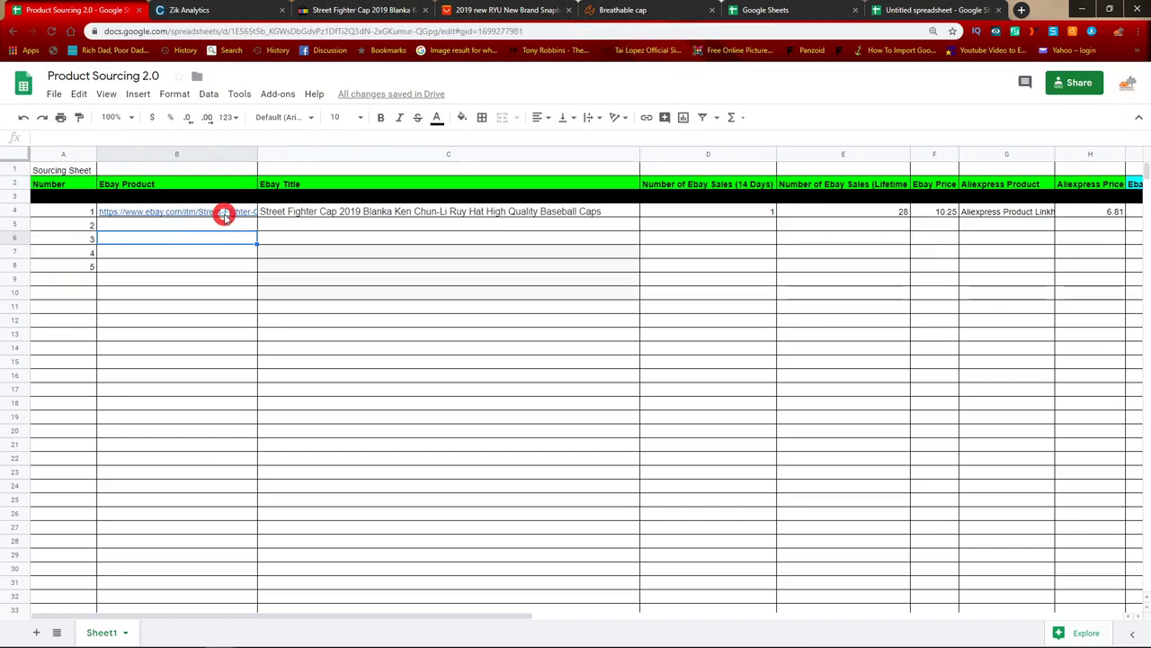
{"action": "mouse_move", "coordinate": [224, 216]}
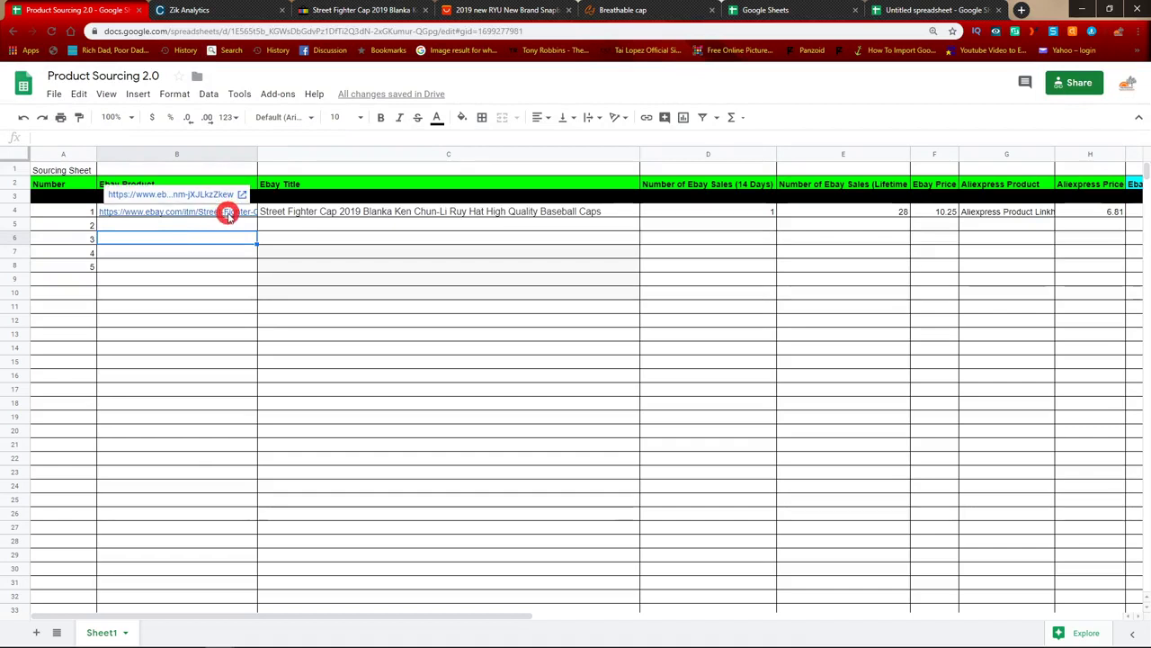
{"action": "left_click", "coordinate": [239, 217]}
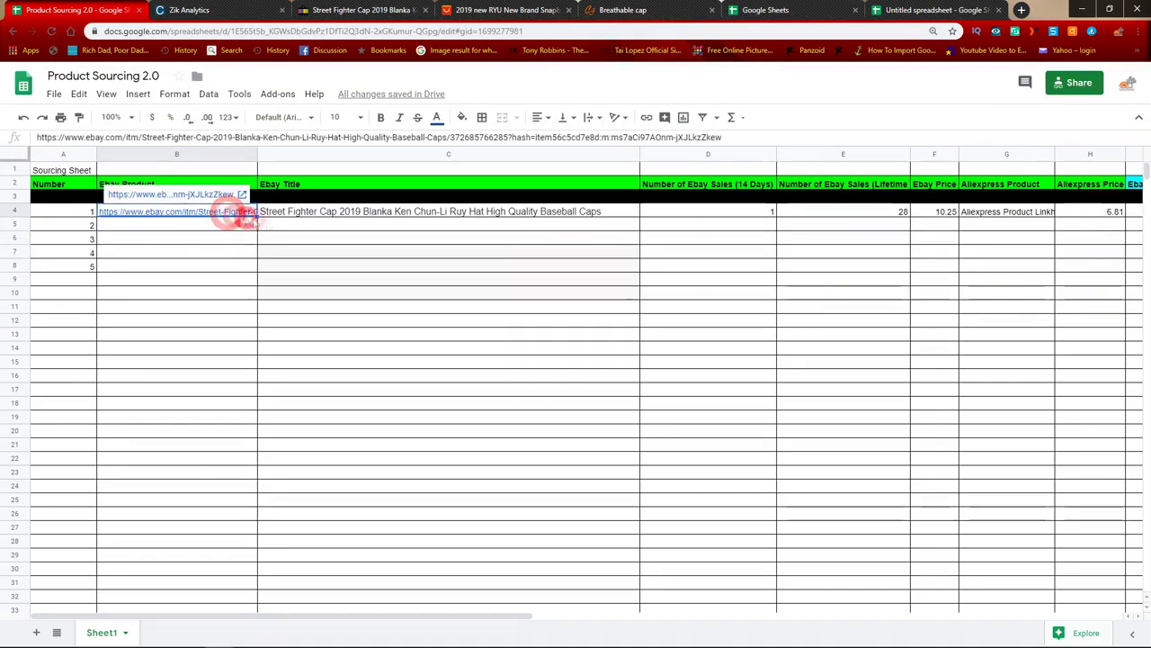
Step: Highlight the cap's title on the eBay listing and compare it with product 1's Ebay Title entry in cell C4
{"action": "left_click", "coordinate": [360, 10]}
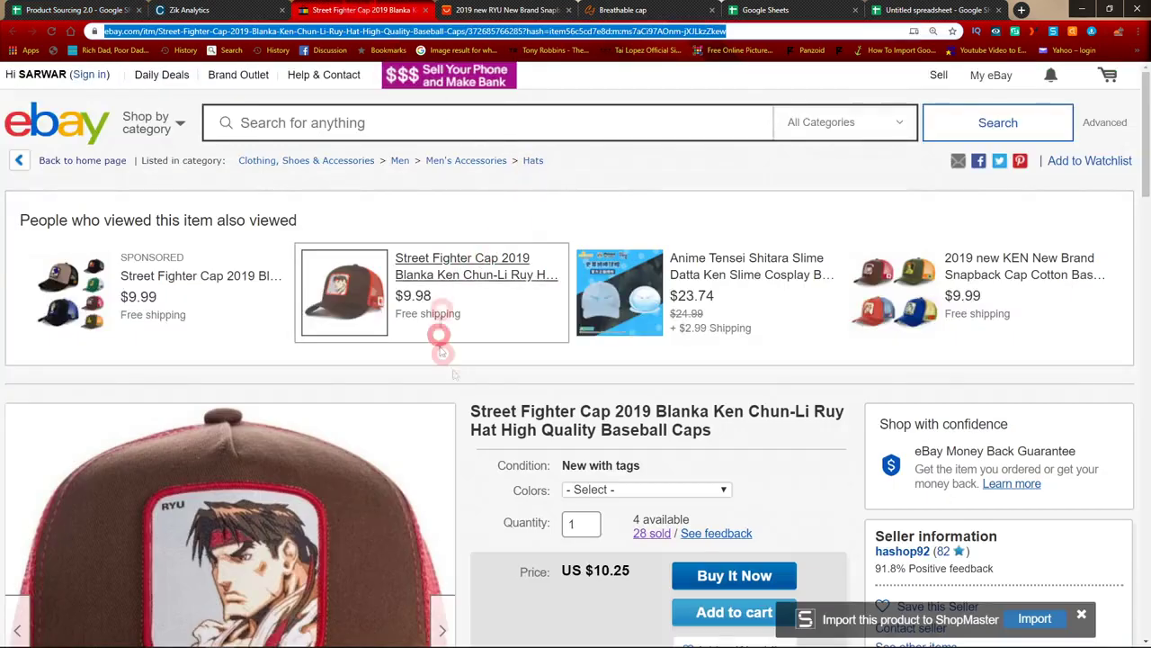
{"action": "left_click_drag", "start_coordinate": [478, 410], "coordinate": [729, 436]}
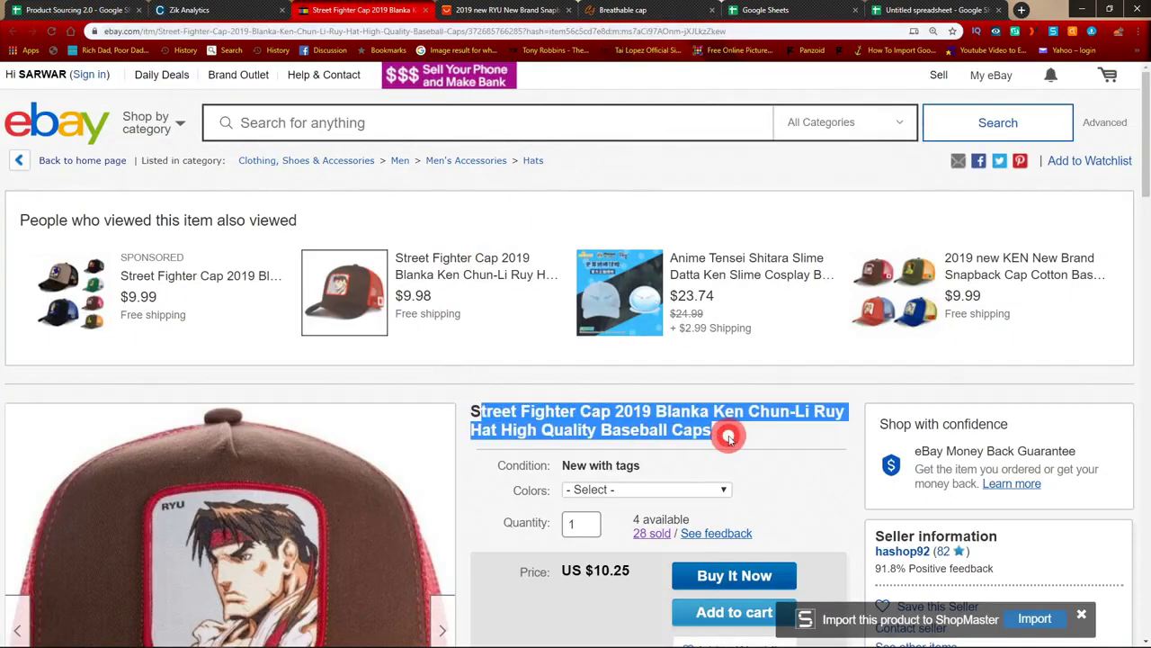
{"action": "left_click", "coordinate": [54, 10]}
{"action": "left_click", "coordinate": [373, 217]}
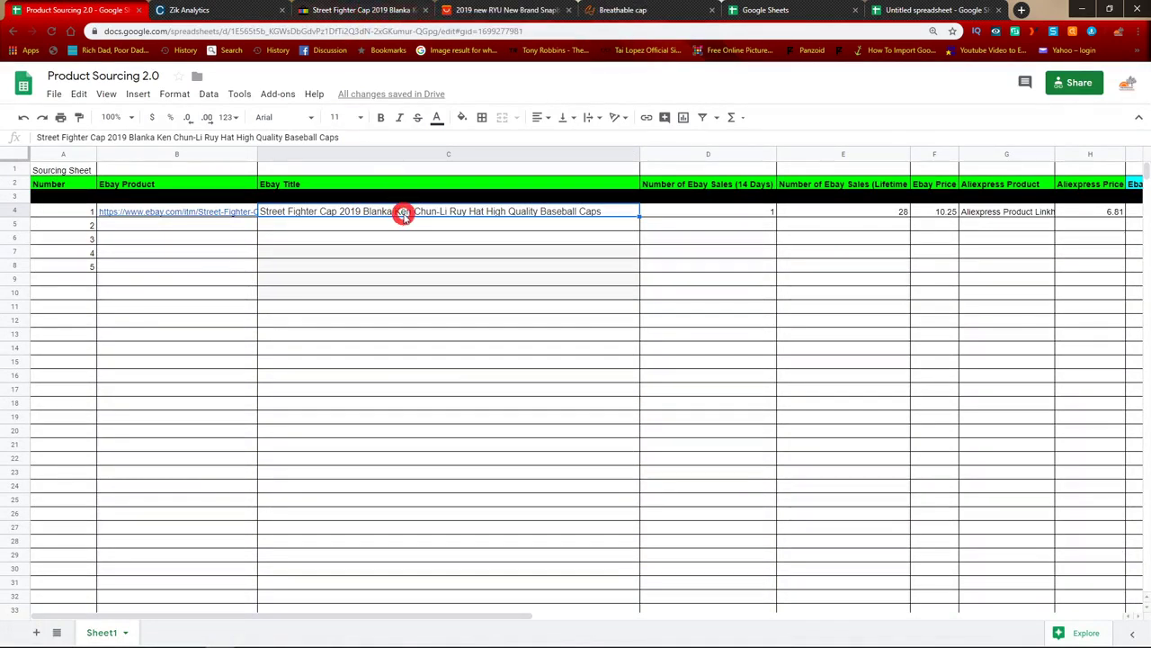
{"action": "left_click", "coordinate": [384, 9]}
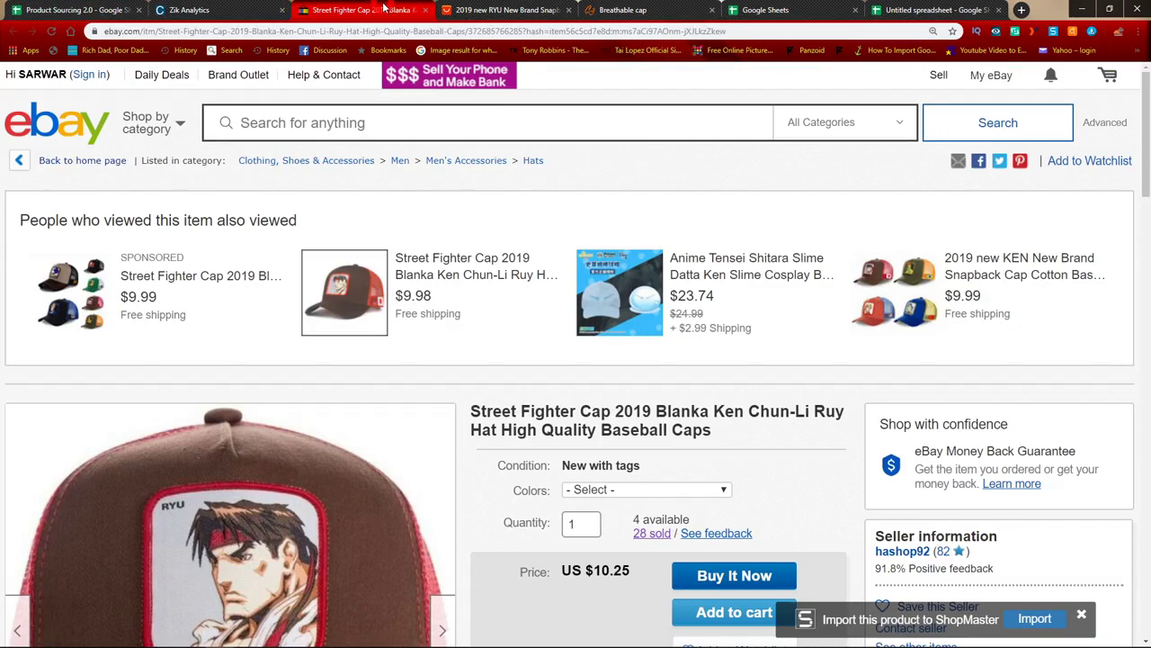
{"action": "left_click", "coordinate": [369, 147]}
{"action": "left_click", "coordinate": [27, 8]}
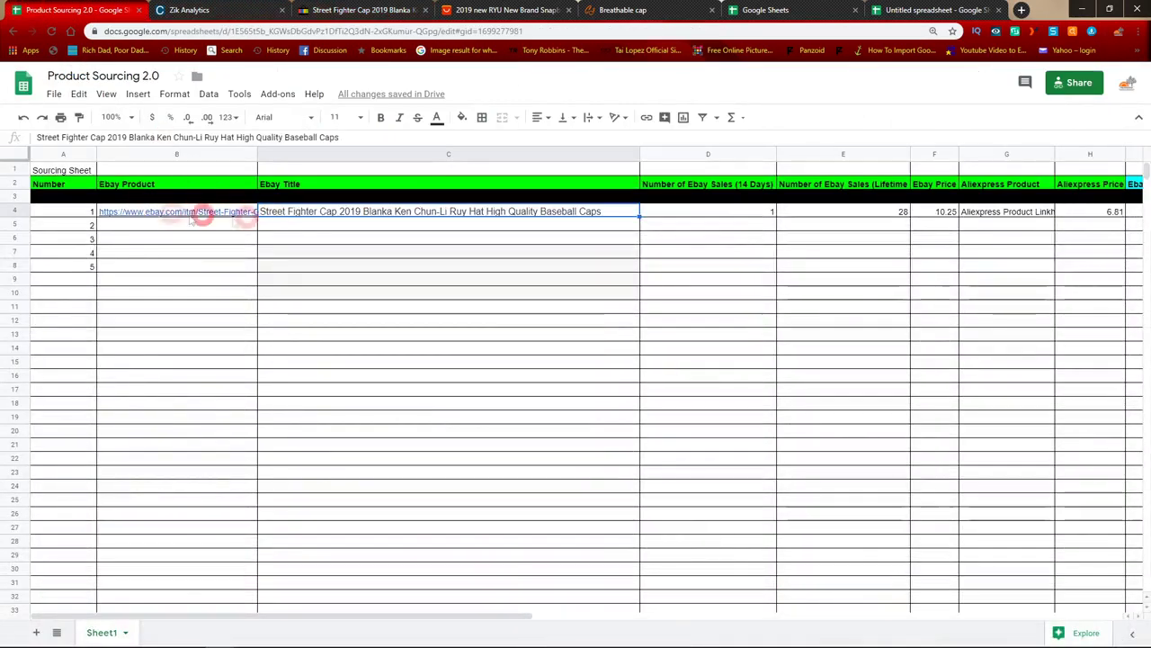
Step: Check product 1's 14-day sales entry in cell D4 against the cap's sales figures in Zik Analytics
{"action": "left_click", "coordinate": [735, 216]}
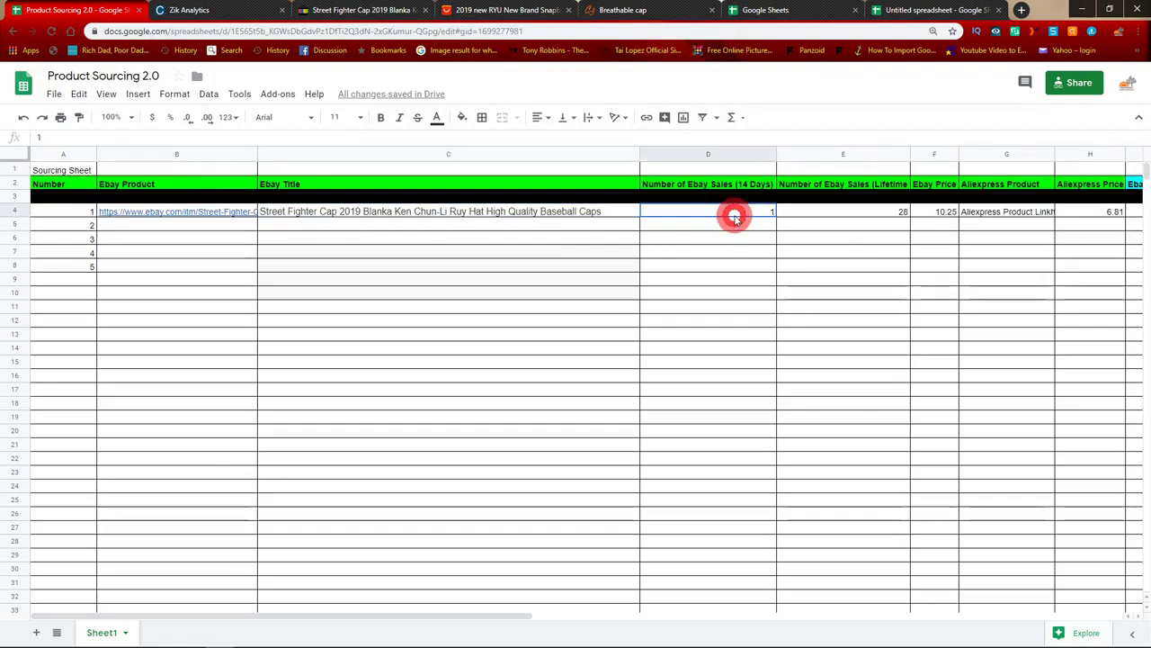
{"action": "left_click_drag", "start_coordinate": [347, 618], "coordinate": [443, 620]}
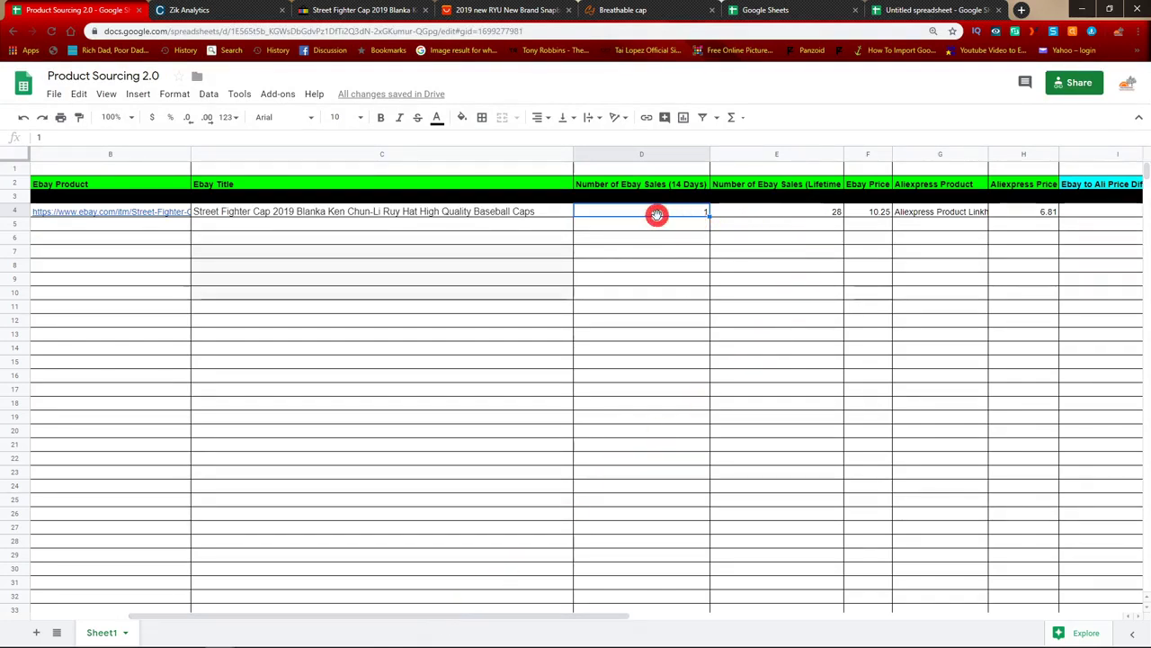
{"action": "key", "text": "ctrl+Tab"}
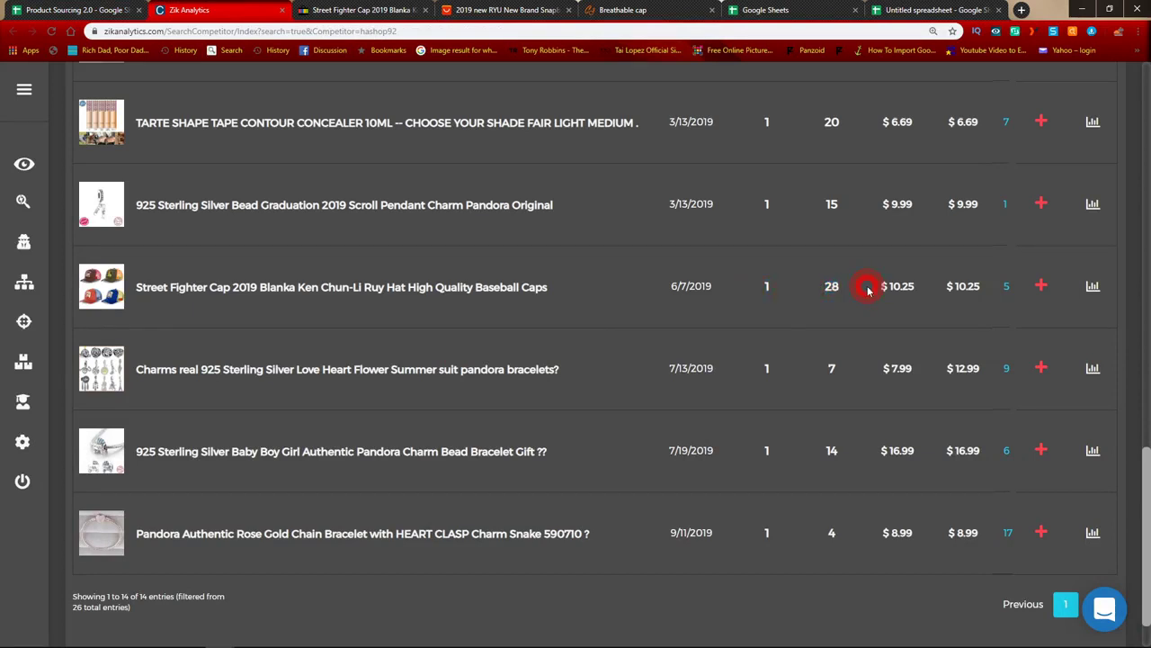
{"action": "left_click", "coordinate": [479, 12]}
{"action": "left_click", "coordinate": [329, 9]}
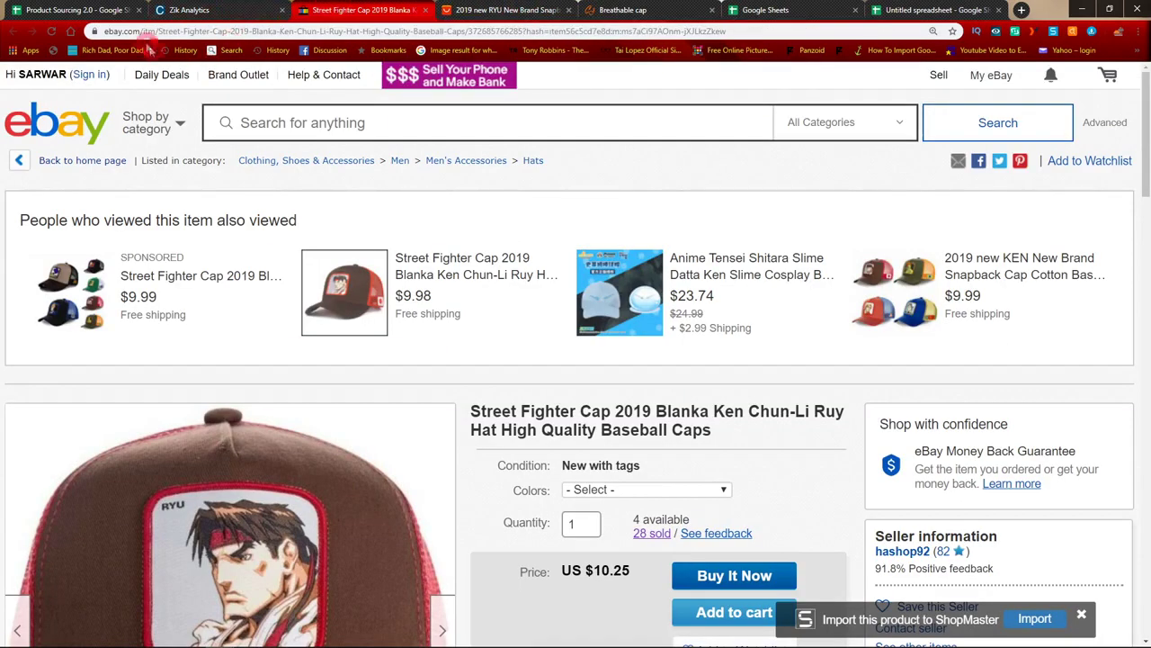
Step: Select product 1's Ebay Price entry in cell F4 and check it against the price on the eBay listing
{"action": "left_click", "coordinate": [101, 7]}
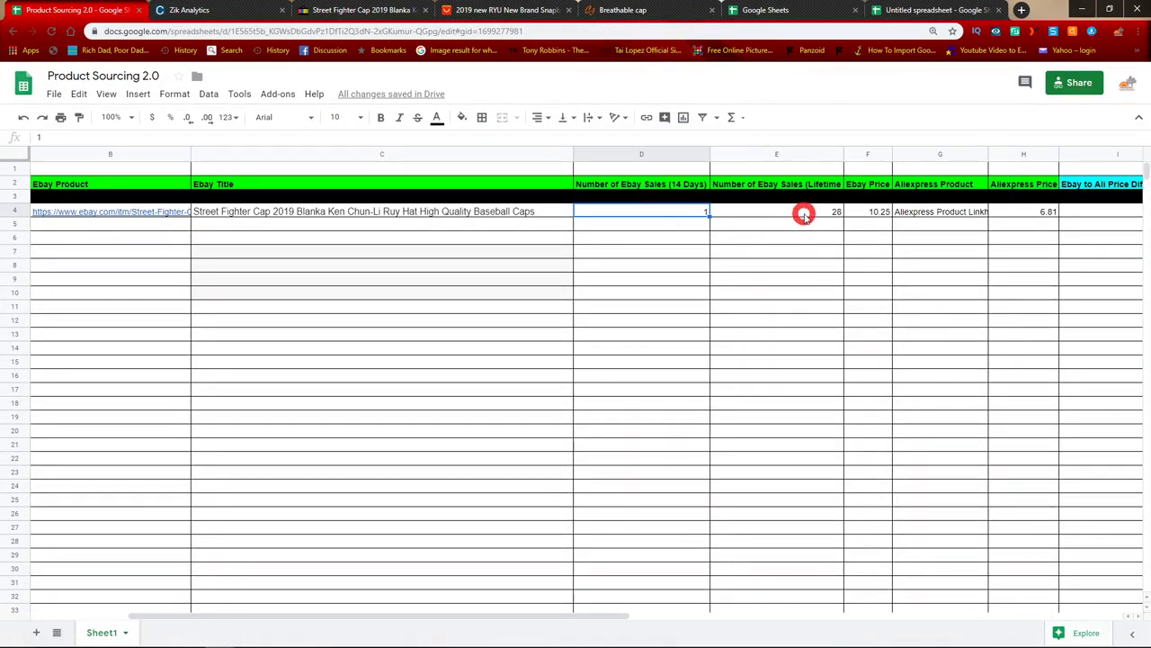
{"action": "left_click", "coordinate": [861, 212]}
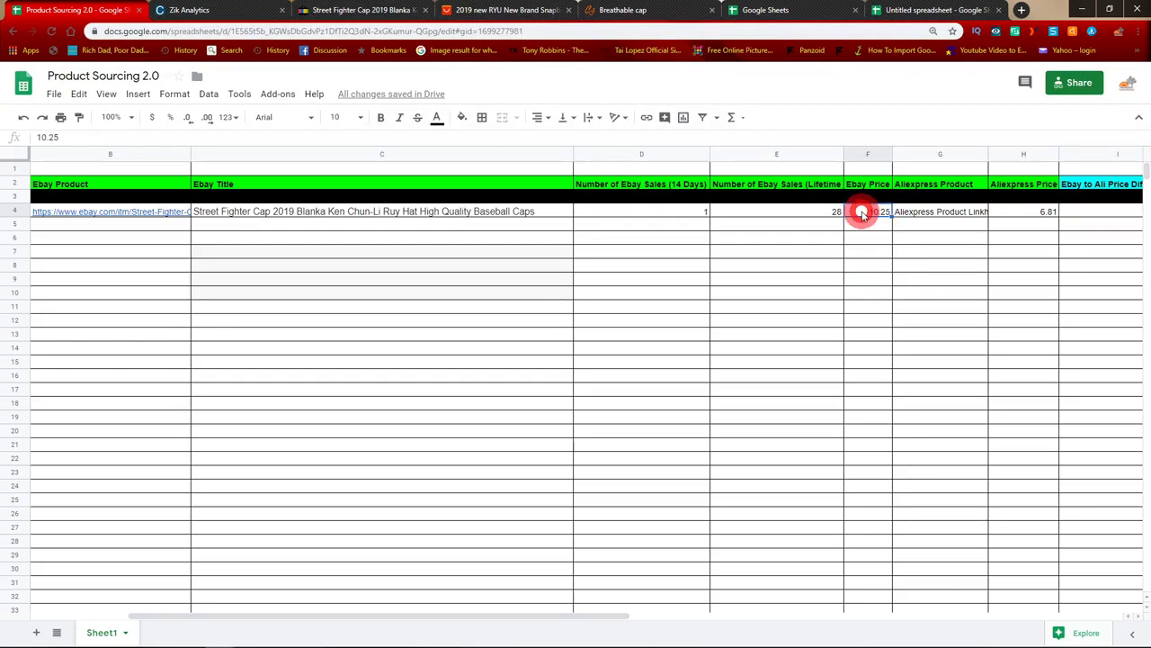
{"action": "left_click_drag", "start_coordinate": [462, 618], "coordinate": [674, 617]}
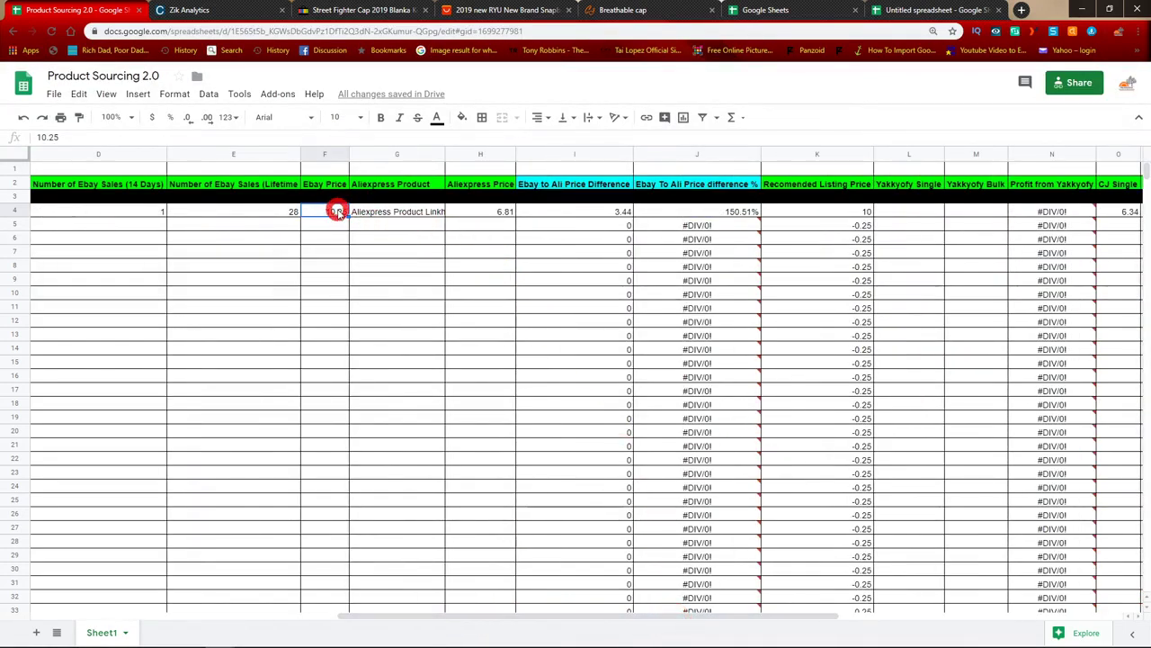
{"action": "left_click", "coordinate": [358, 10]}
{"action": "scroll", "coordinate": [693, 408], "scroll_direction": "down", "scroll_amount": 3}
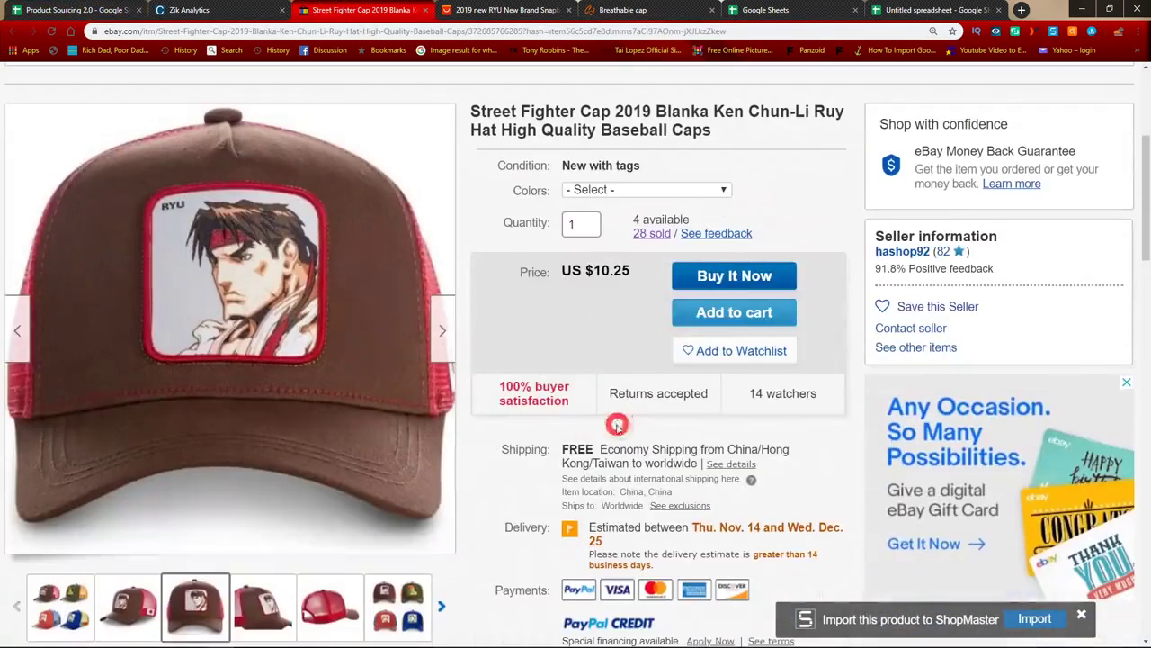
Step: Highlight the cap's price on the eBay listing and return to the Product Sourcing 2.0 sheet
{"action": "left_click_drag", "start_coordinate": [557, 270], "coordinate": [632, 265]}
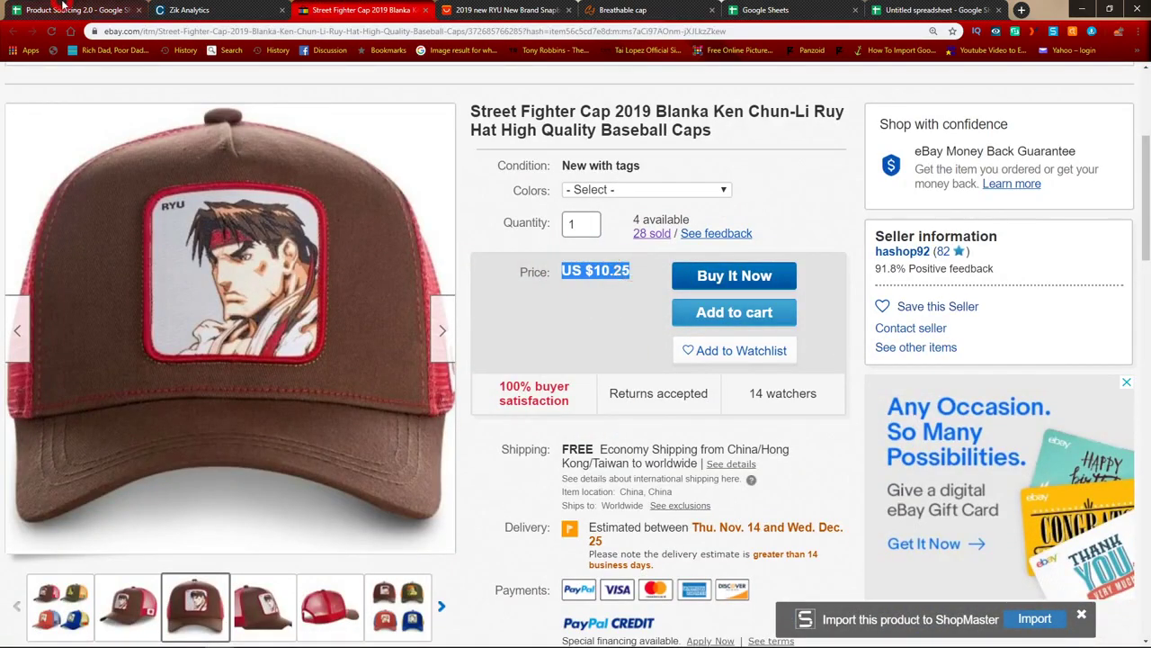
{"action": "left_click", "coordinate": [90, 10]}
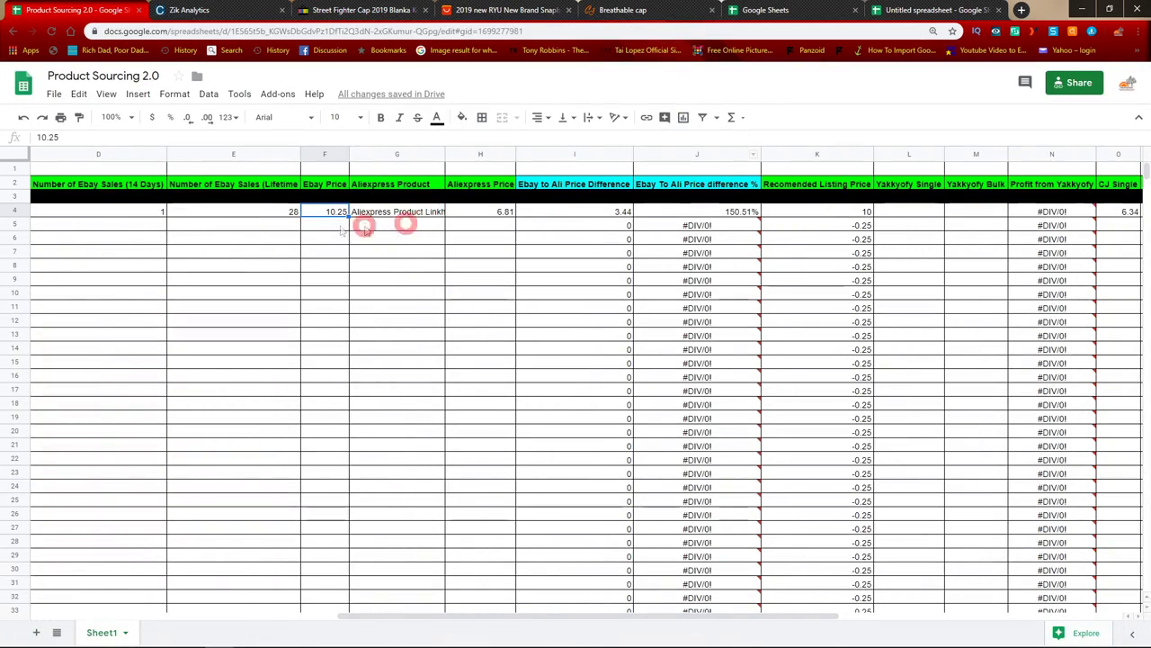
Step: Replace product 1's Aliexpress Product entry in cell G4 with the URL of the cap's AliExpress listing
{"action": "left_click", "coordinate": [411, 215]}
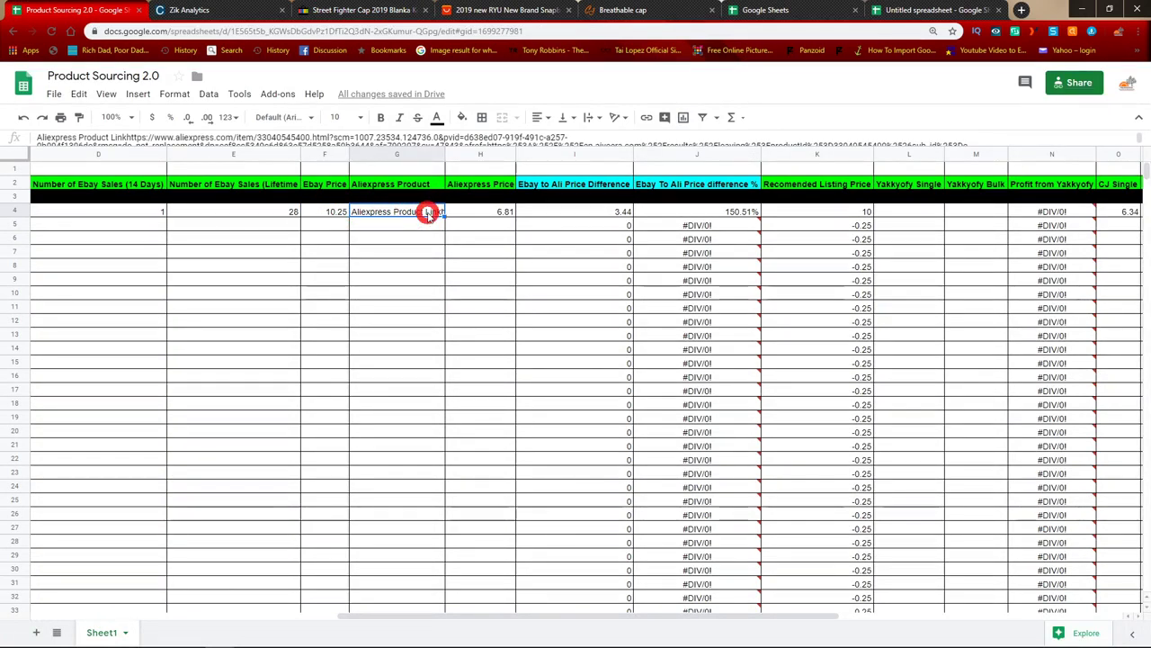
{"action": "key", "text": "Delete"}
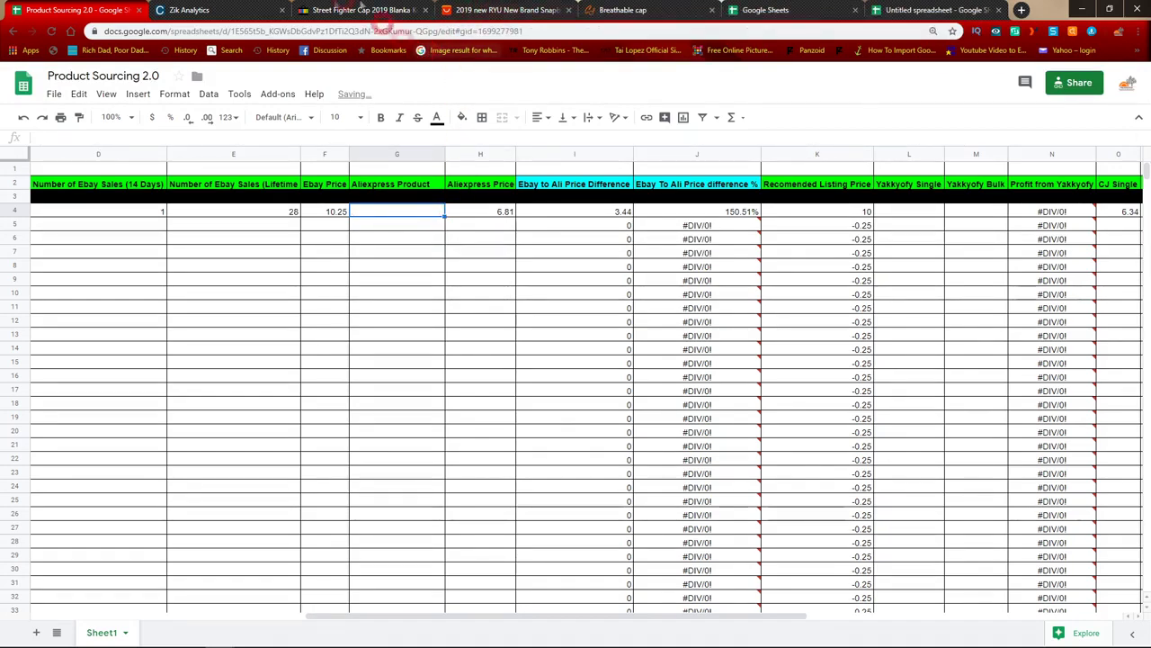
{"action": "left_click", "coordinate": [418, 7]}
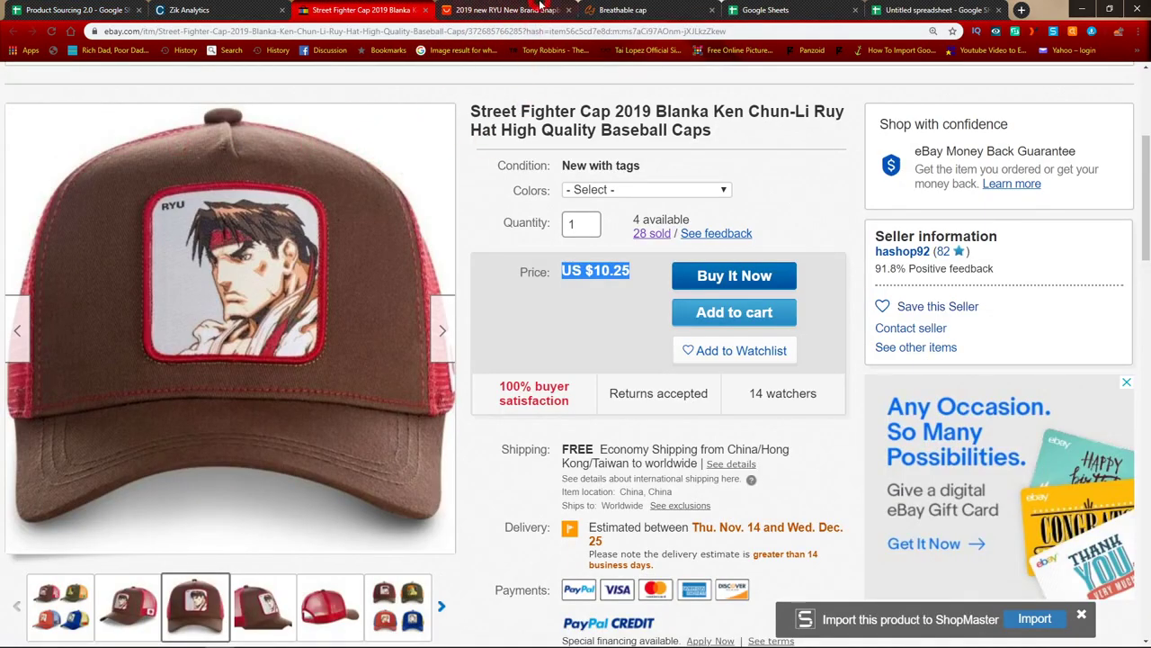
{"action": "key", "text": "ctrl+Tab"}
{"action": "left_click", "coordinate": [485, 32]}
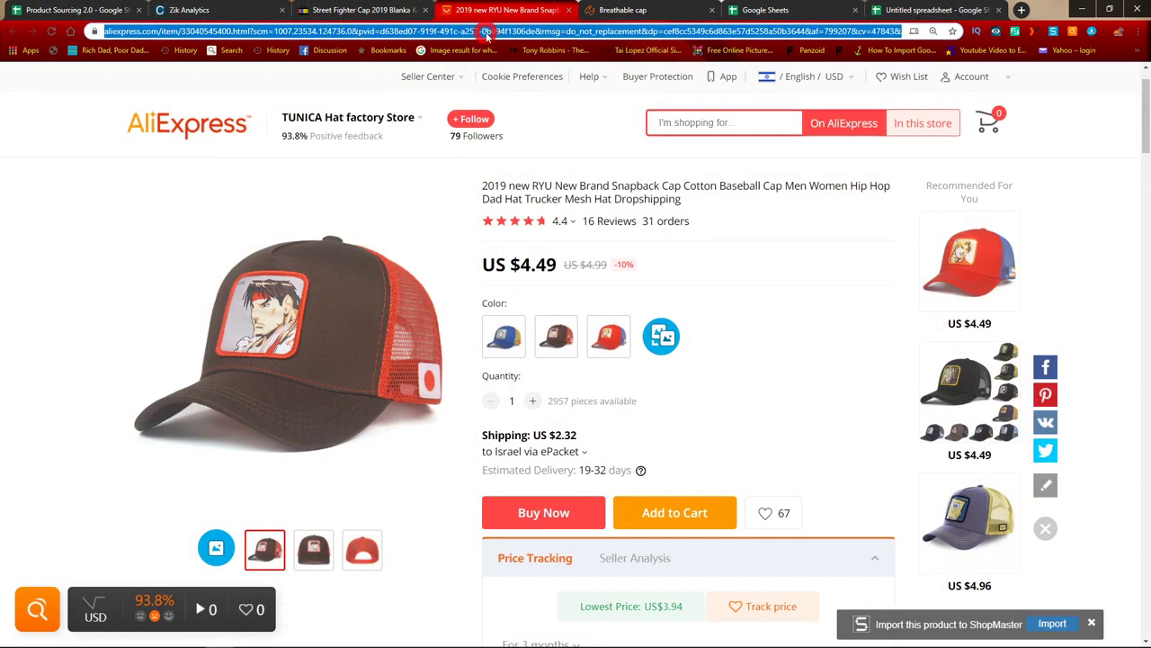
{"action": "left_click", "coordinate": [54, 7]}
{"action": "double_click", "coordinate": [396, 209]}
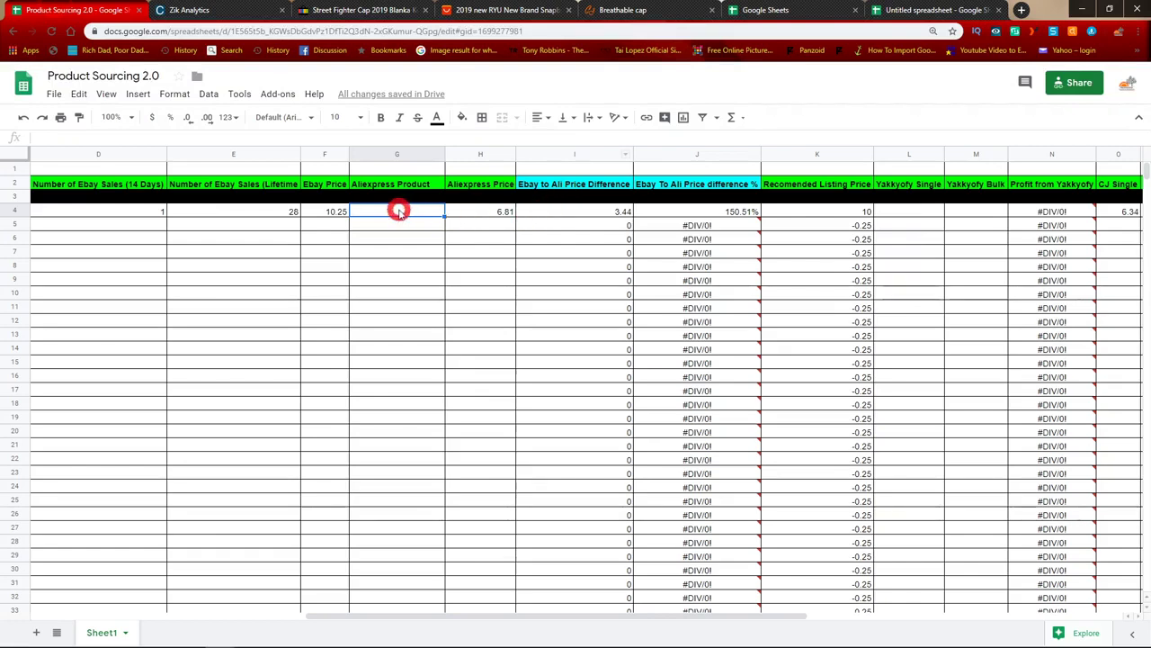
{"action": "key", "text": "ctrl+v"}
{"action": "key", "text": "Tab"}
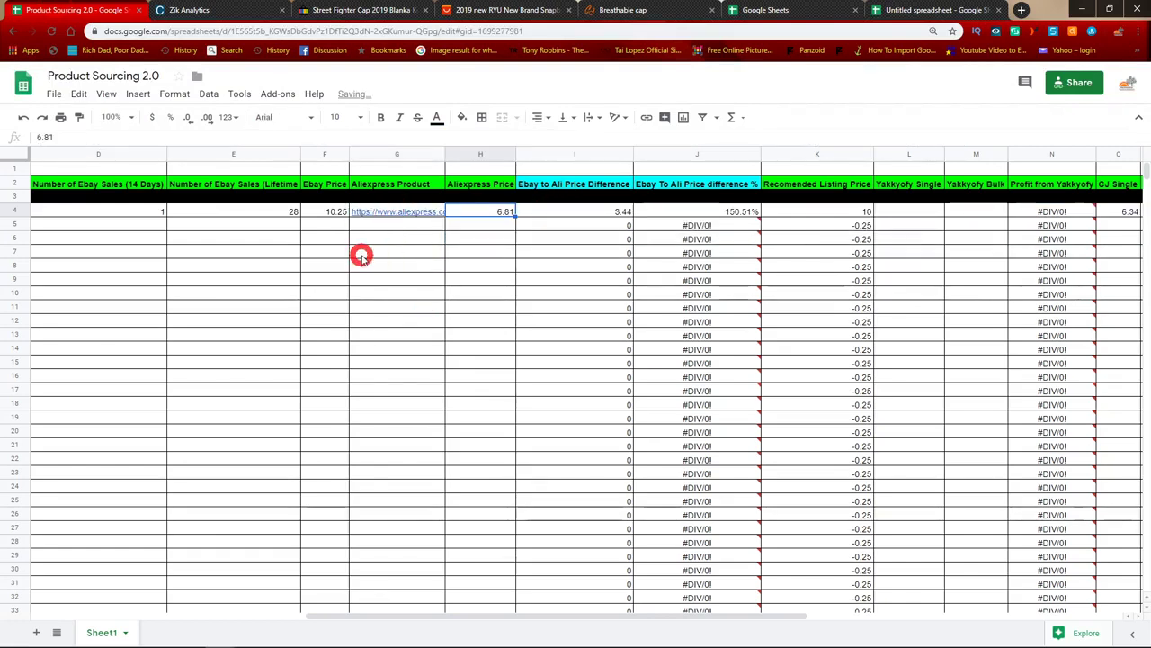
Step: Review product 1's row, checking the Ebay Product link in B4 and the Ebay Title in C4
{"action": "left_click_drag", "start_coordinate": [439, 616], "coordinate": [144, 601]}
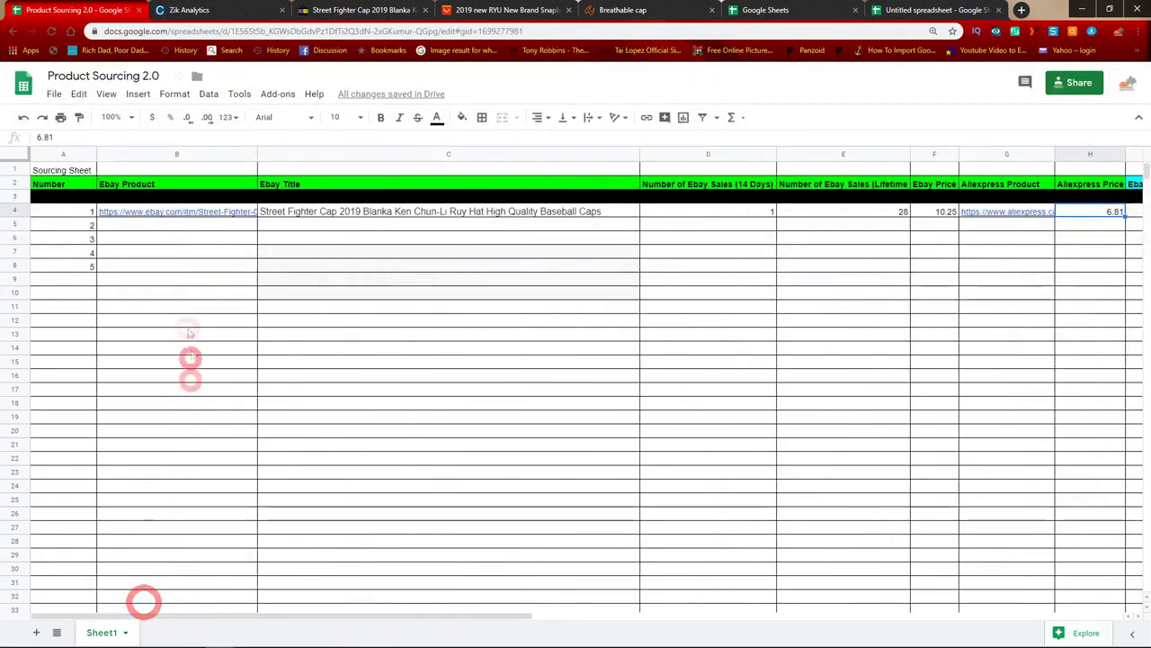
{"action": "mouse_move", "coordinate": [154, 214]}
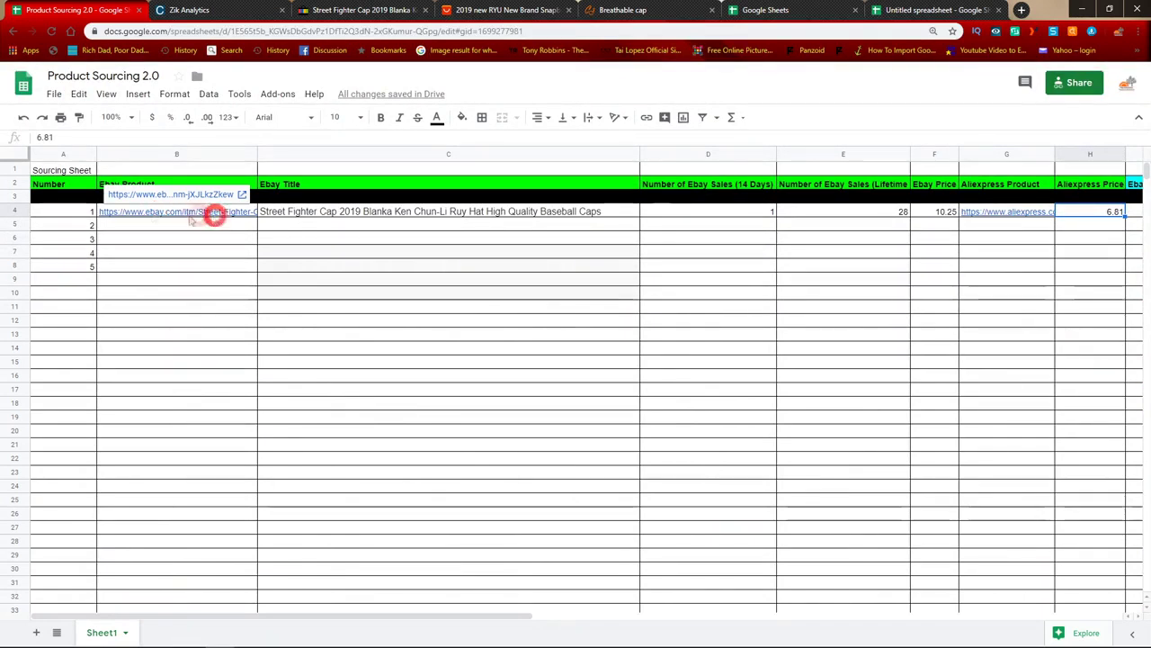
{"action": "left_click", "coordinate": [371, 216]}
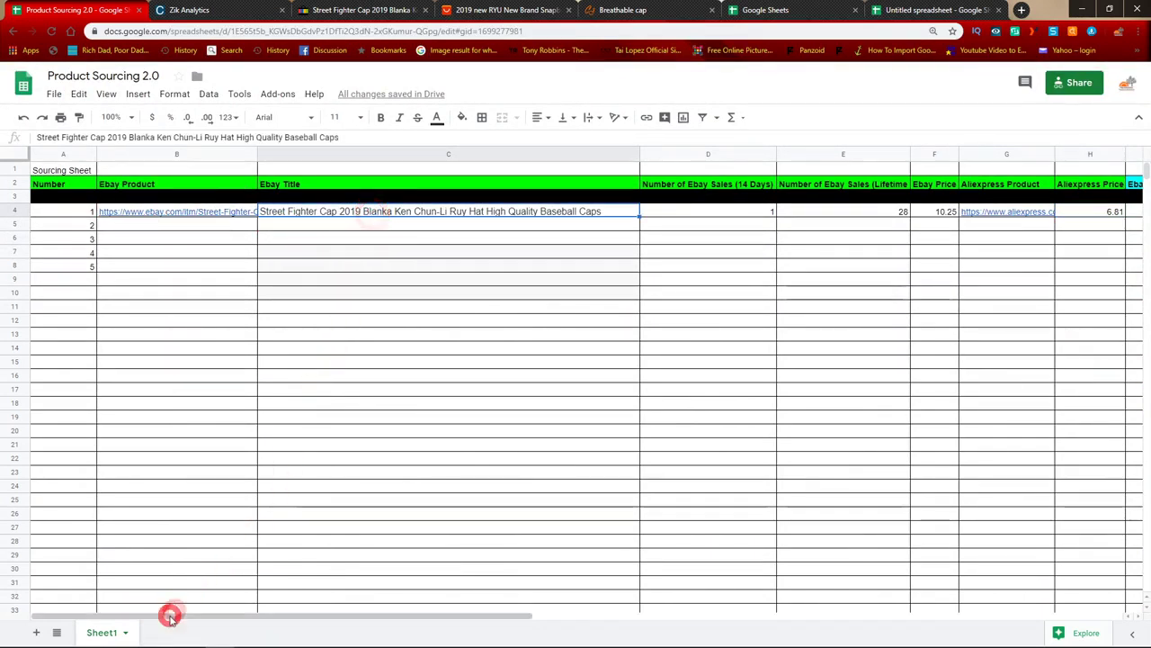
{"action": "left_click_drag", "start_coordinate": [180, 614], "coordinate": [439, 613]}
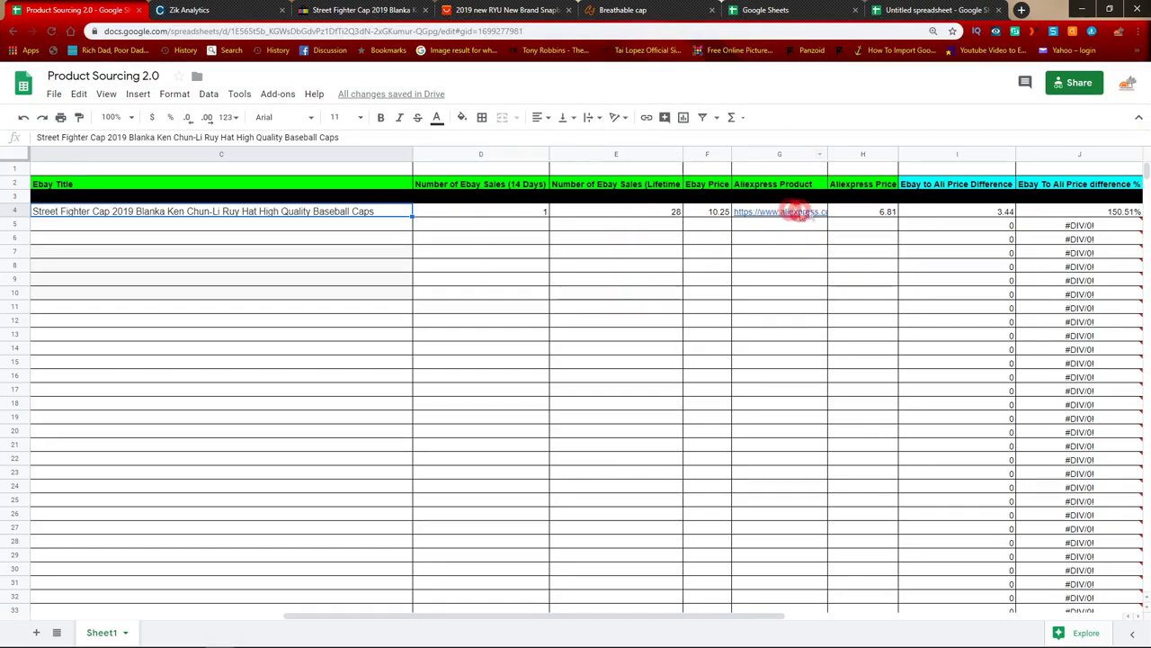
Step: Highlight the cap's price on AliExpress and change its shipping method to free China Post Registered Air Mail
{"action": "left_click", "coordinate": [869, 212]}
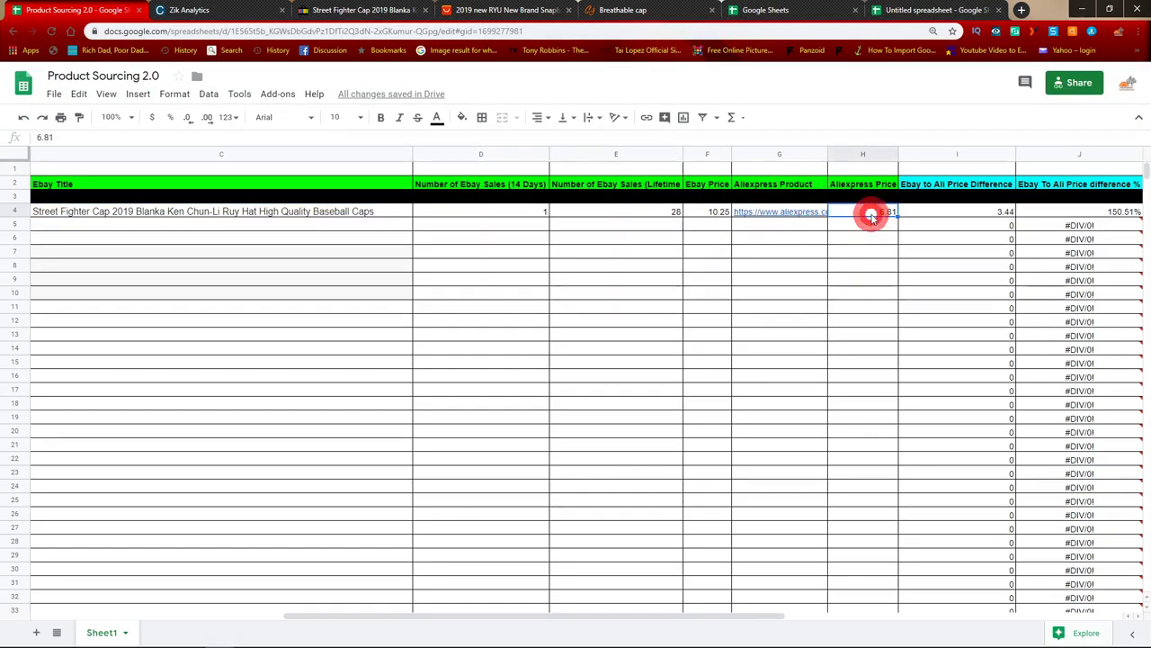
{"action": "left_click", "coordinate": [539, 9]}
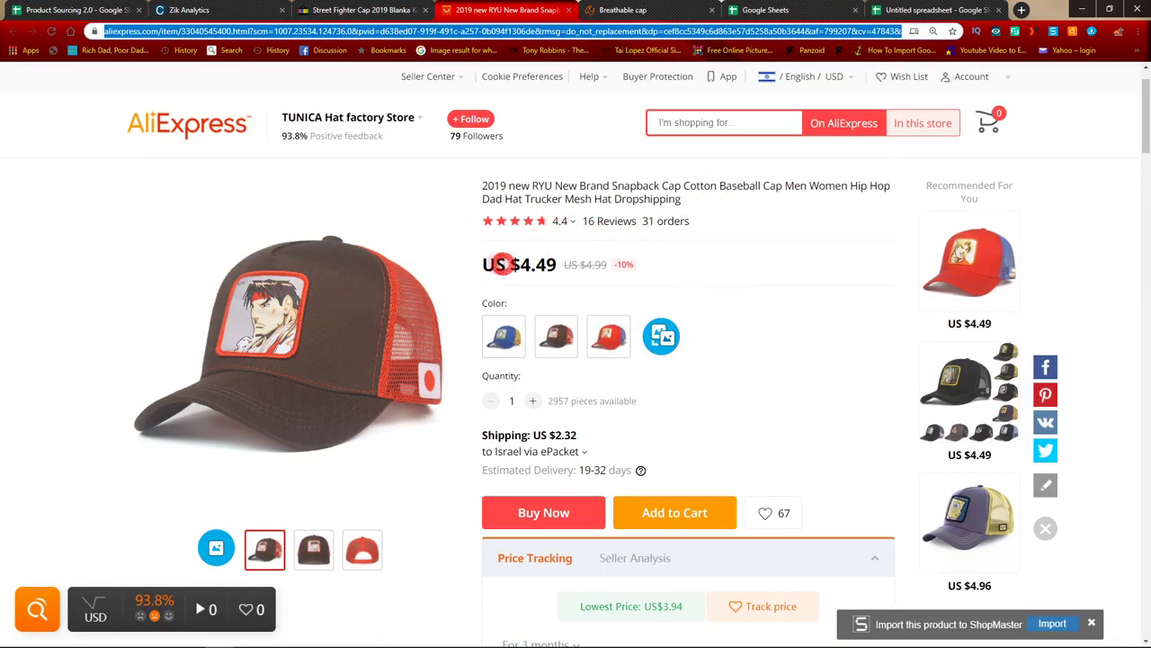
{"action": "left_click_drag", "start_coordinate": [515, 266], "coordinate": [546, 267]}
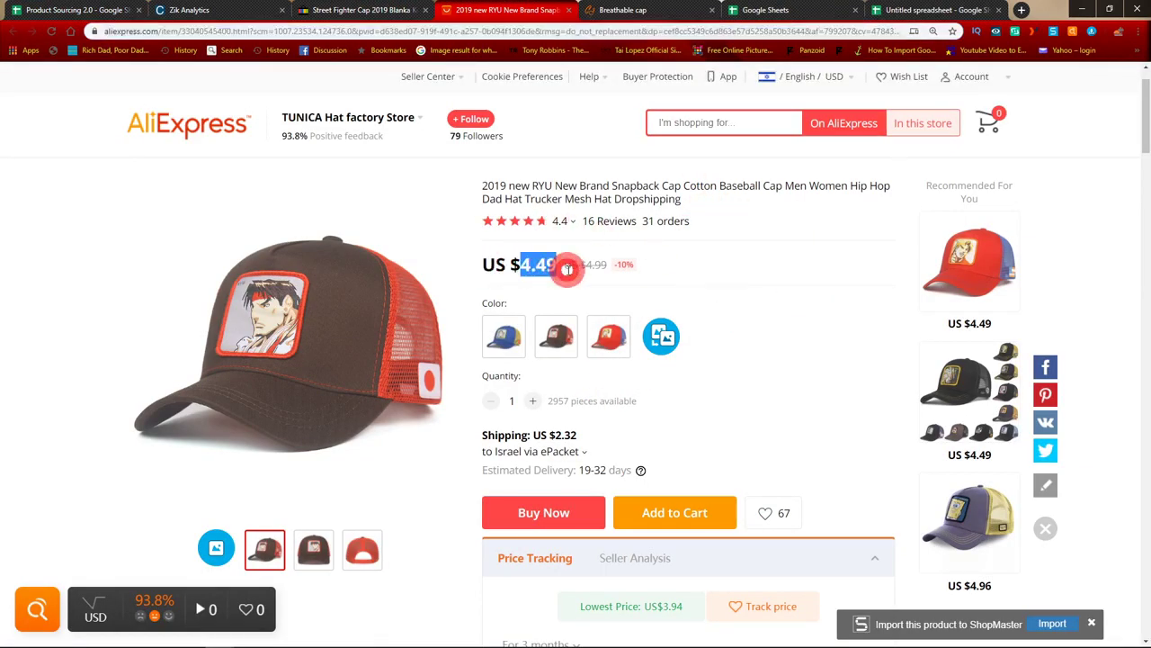
{"action": "left_click", "coordinate": [567, 455]}
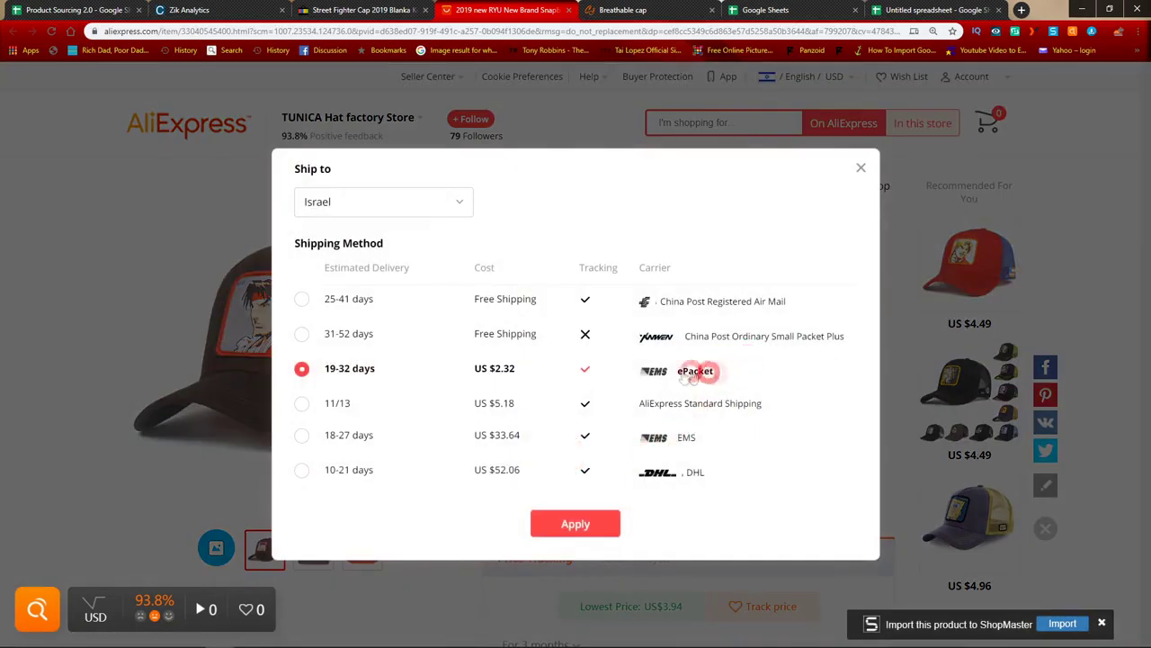
{"action": "left_click", "coordinate": [304, 302]}
{"action": "left_click", "coordinate": [572, 524]}
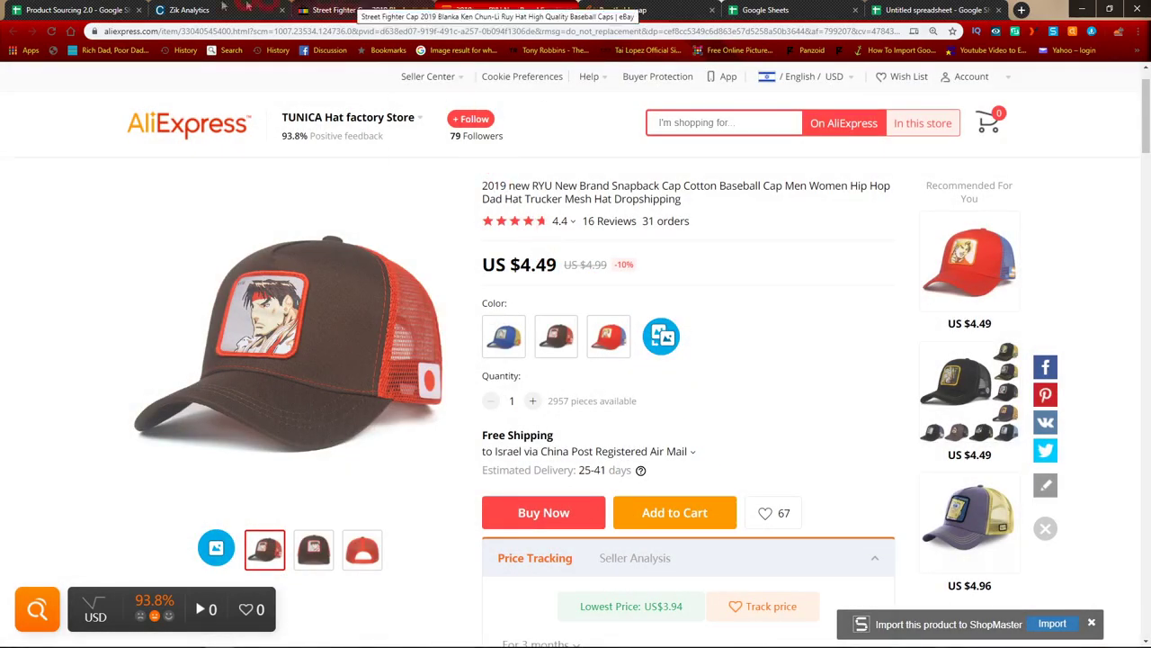
Step: Set product 1's Aliexpress Price in cell H4 to 4.49 and review the price difference columns
{"action": "left_click", "coordinate": [65, 10]}
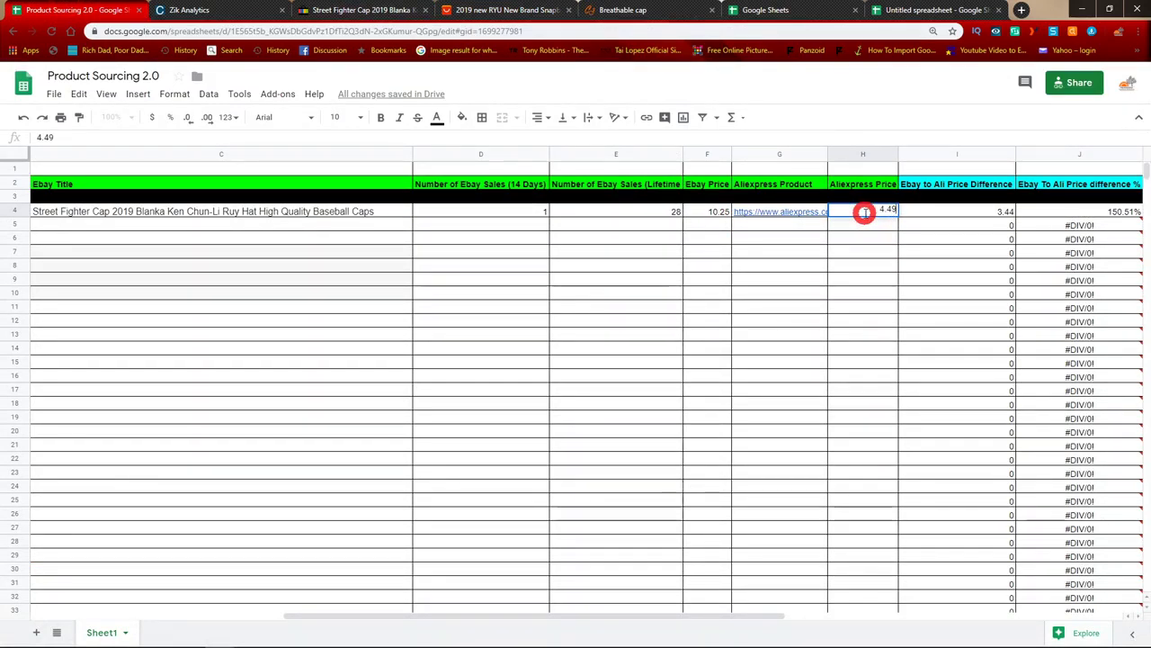
{"action": "key", "text": "Tab"}
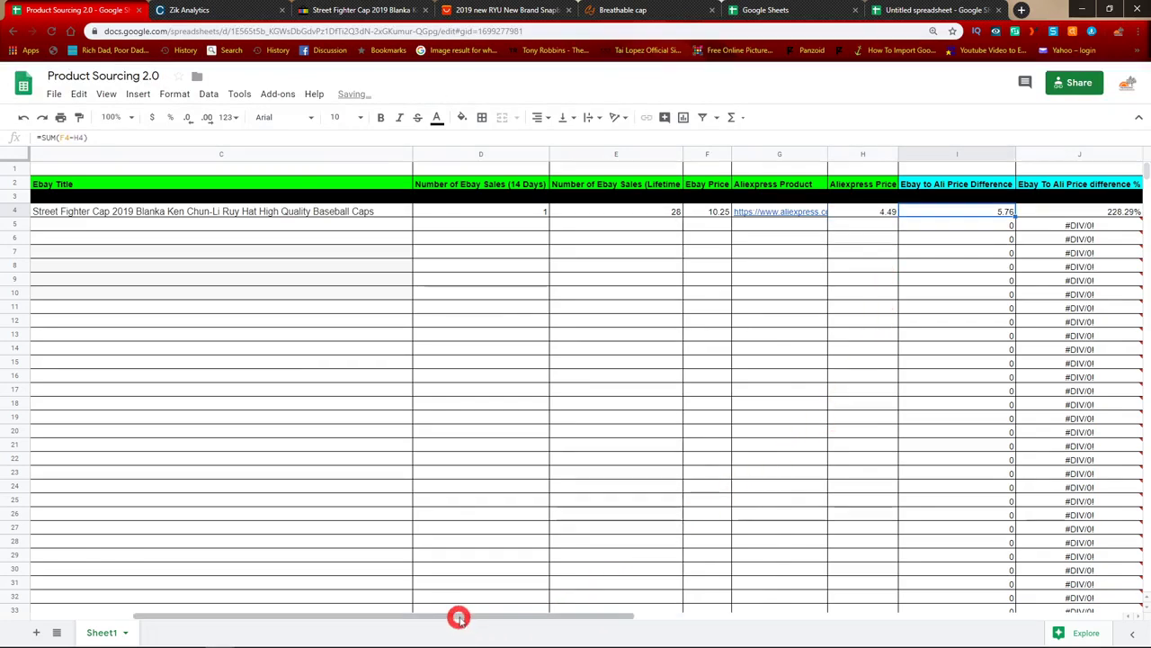
{"action": "left_click_drag", "start_coordinate": [495, 619], "coordinate": [663, 611]}
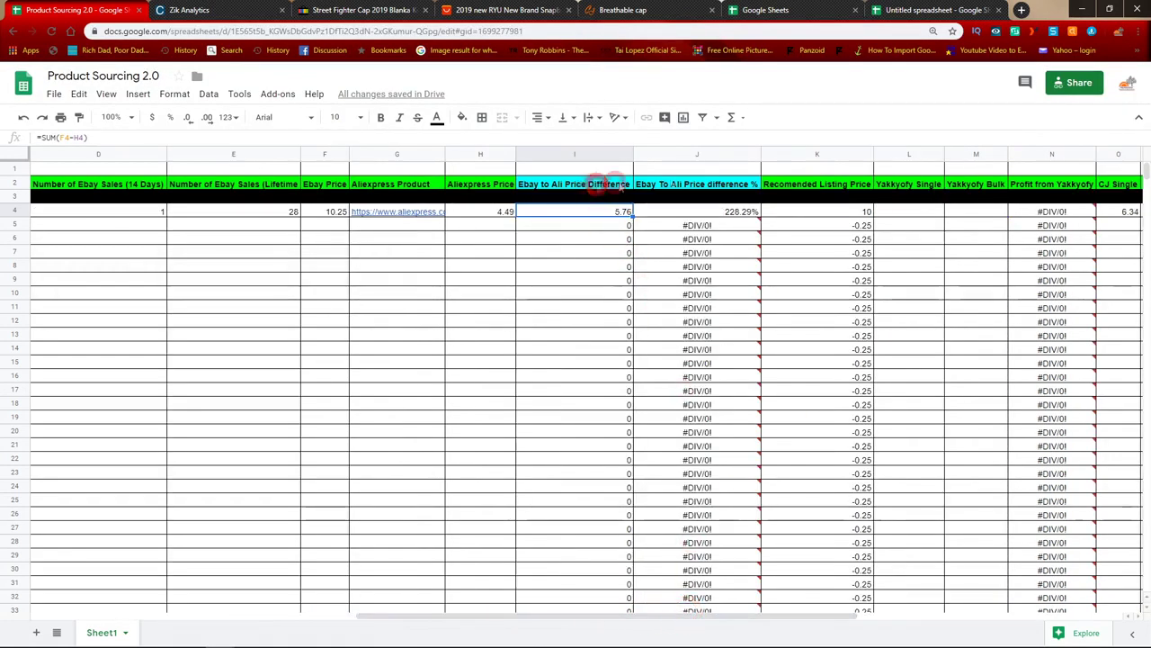
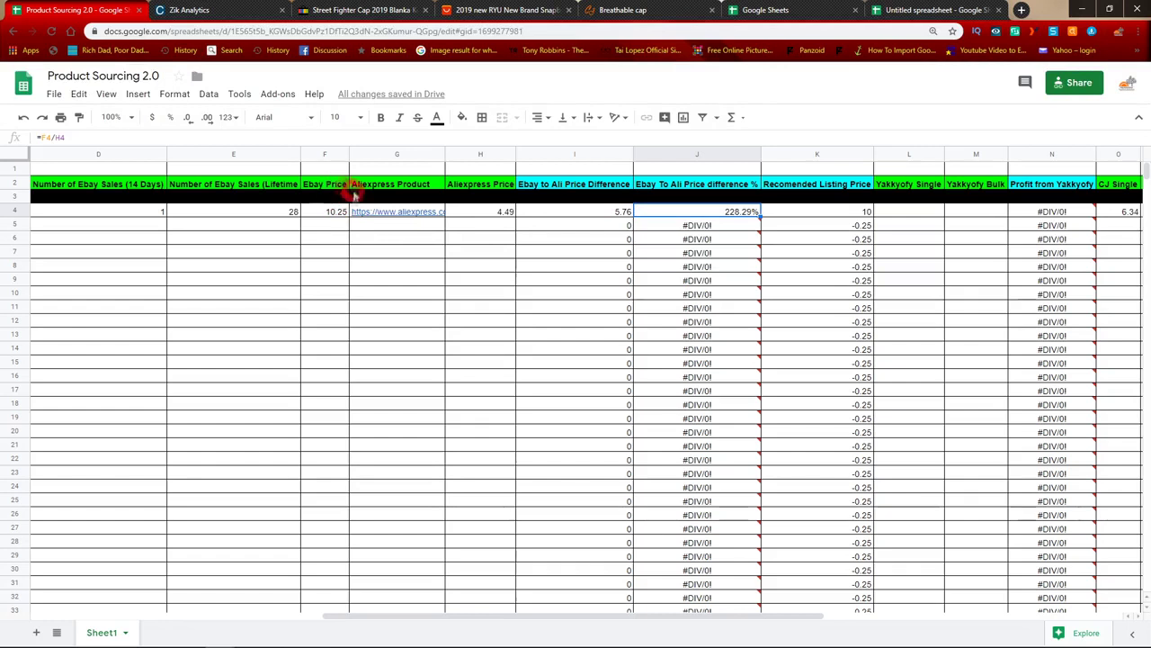
Step: Try an Aliexpress Price of 10.25 in cell H4 to match the Ebay Price, and restore it to 4.49
{"action": "left_click", "coordinate": [331, 211]}
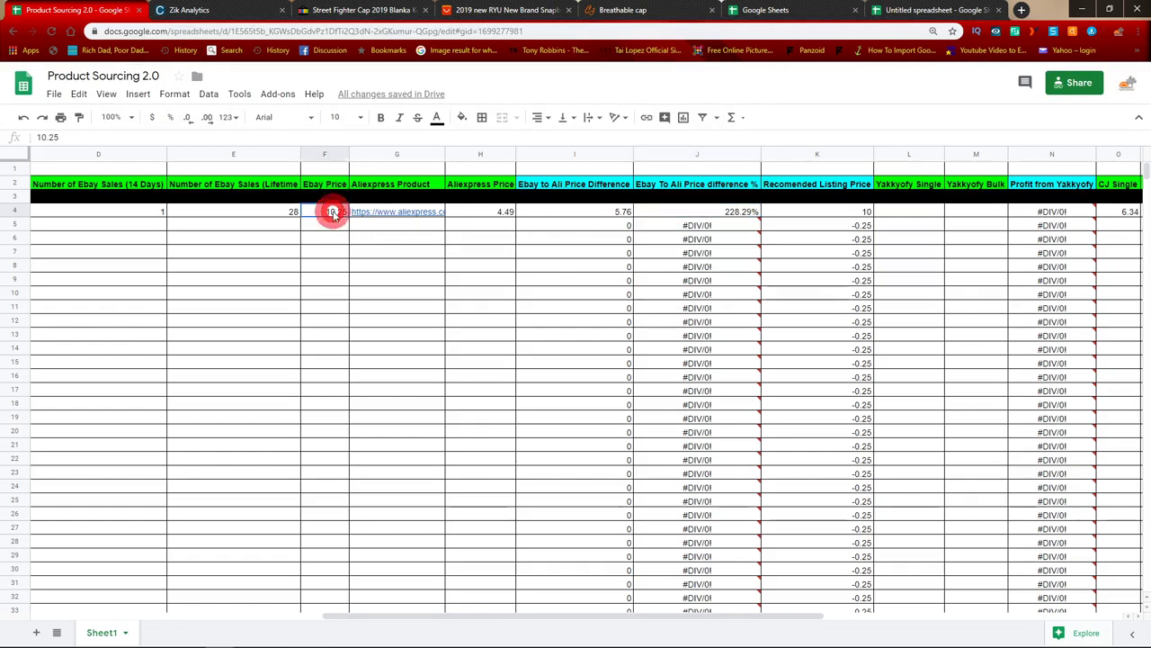
{"action": "left_click", "coordinate": [470, 212]}
{"action": "type", "text": "10.25"}
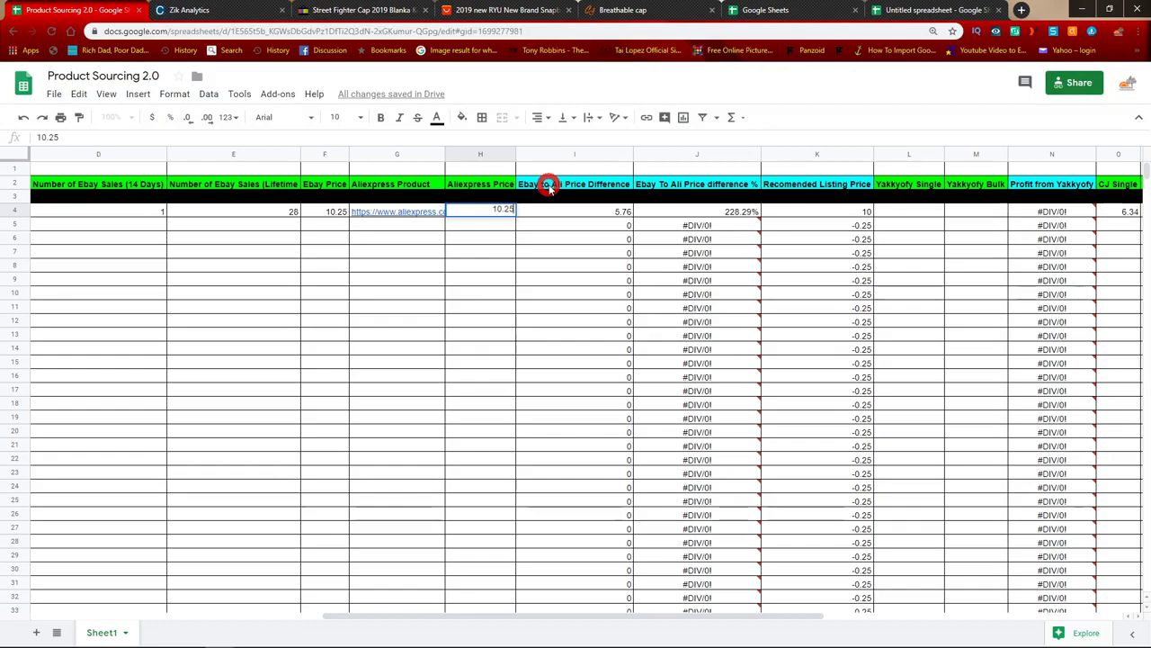
{"action": "key", "text": "Tab"}
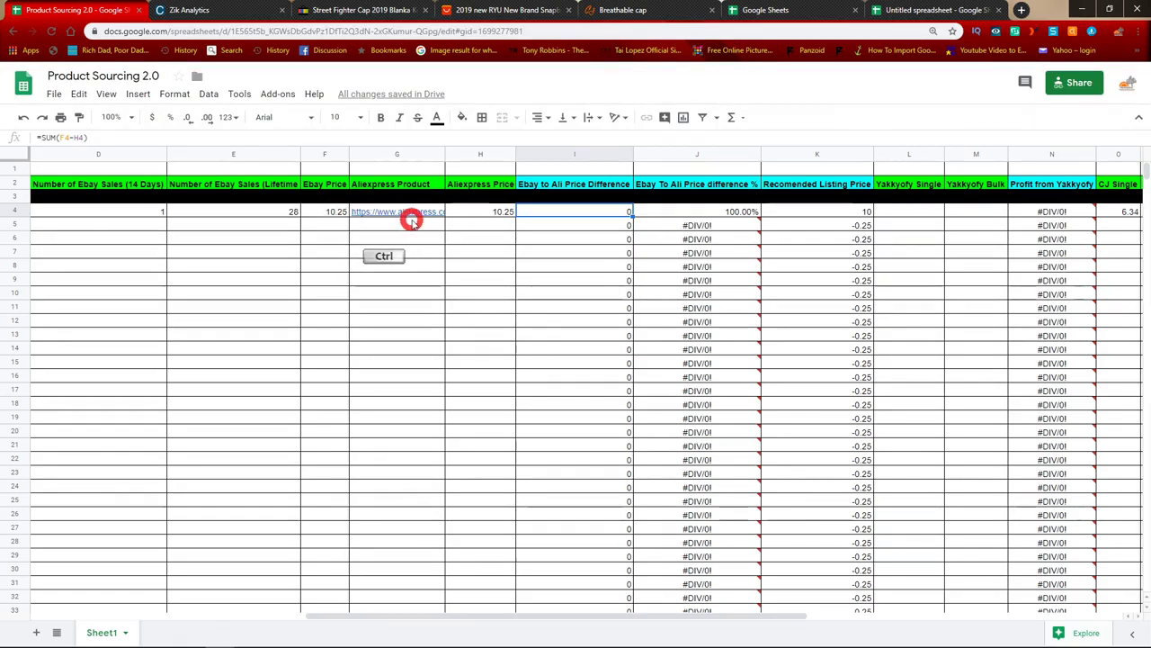
{"action": "key", "text": "Left"}
{"action": "type", "text": "4.49"}
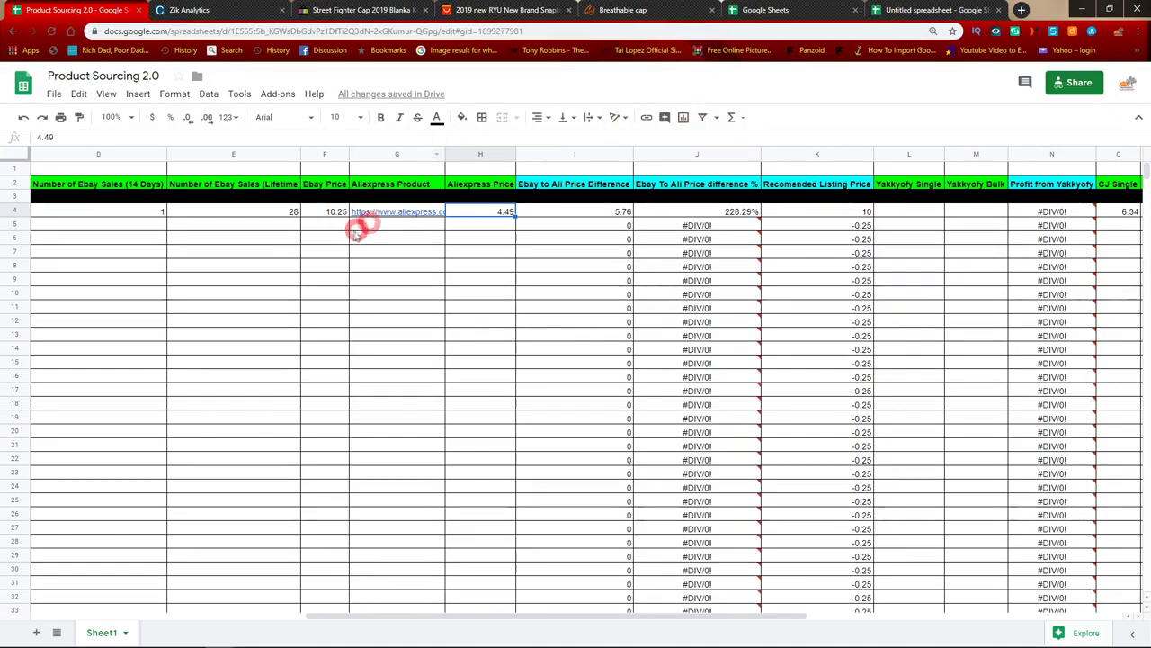
Step: Try an Ebay Price of 11.25 in cell F4, restore it to 10.25, and select the Recomended Listing Price in K4
{"action": "left_click", "coordinate": [320, 213]}
{"action": "type", "text": "11.25"}
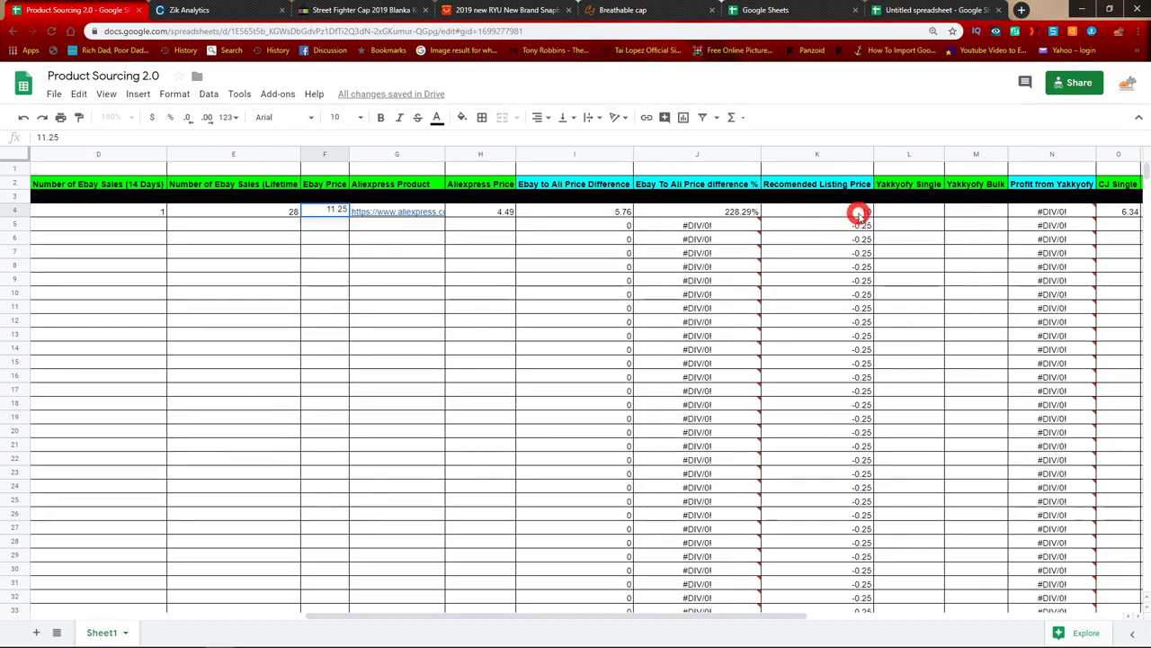
{"action": "key", "text": "Tab"}
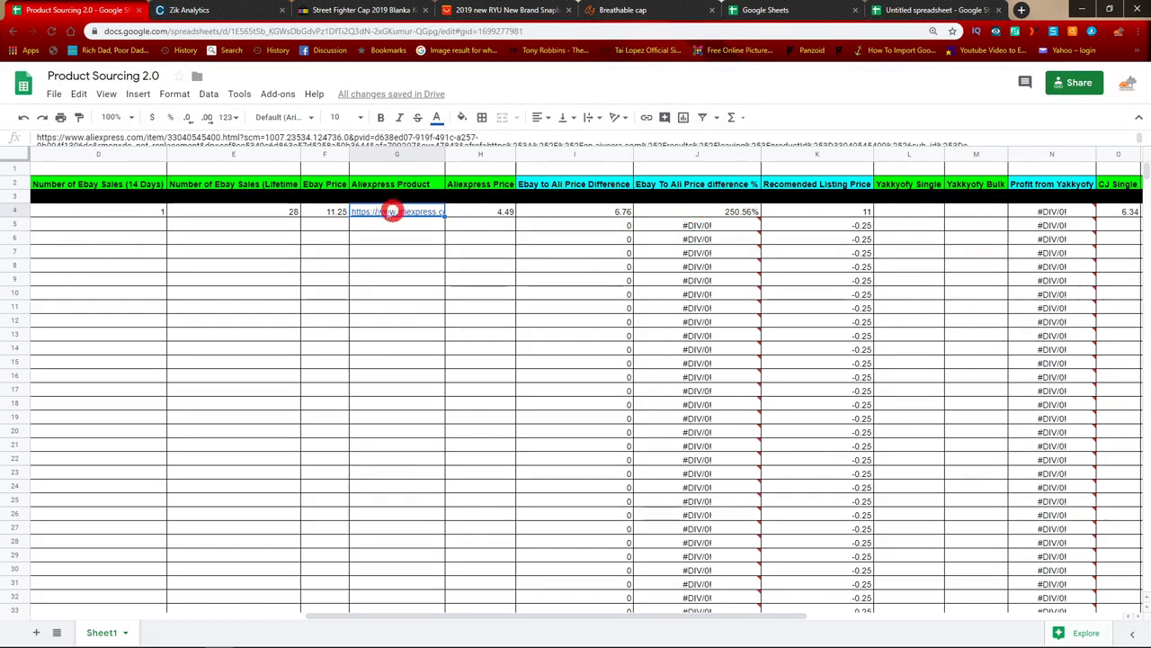
{"action": "left_click", "coordinate": [314, 215]}
{"action": "type", "text": "10"}
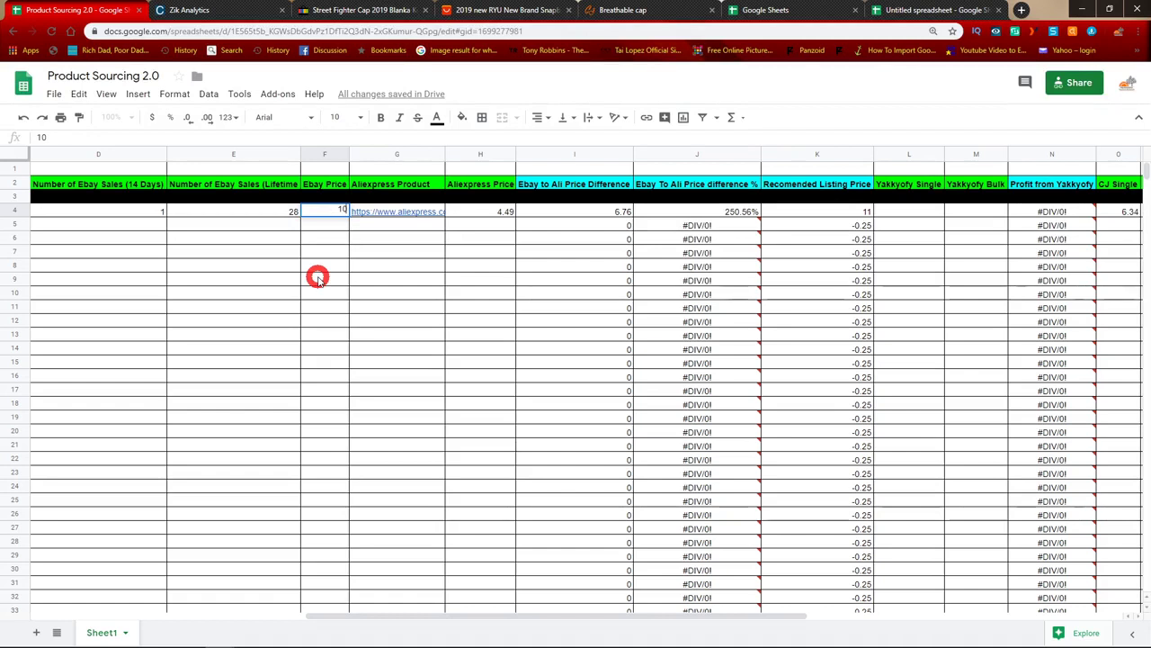
{"action": "type", "text": ".25"}
{"action": "left_click", "coordinate": [853, 211]}
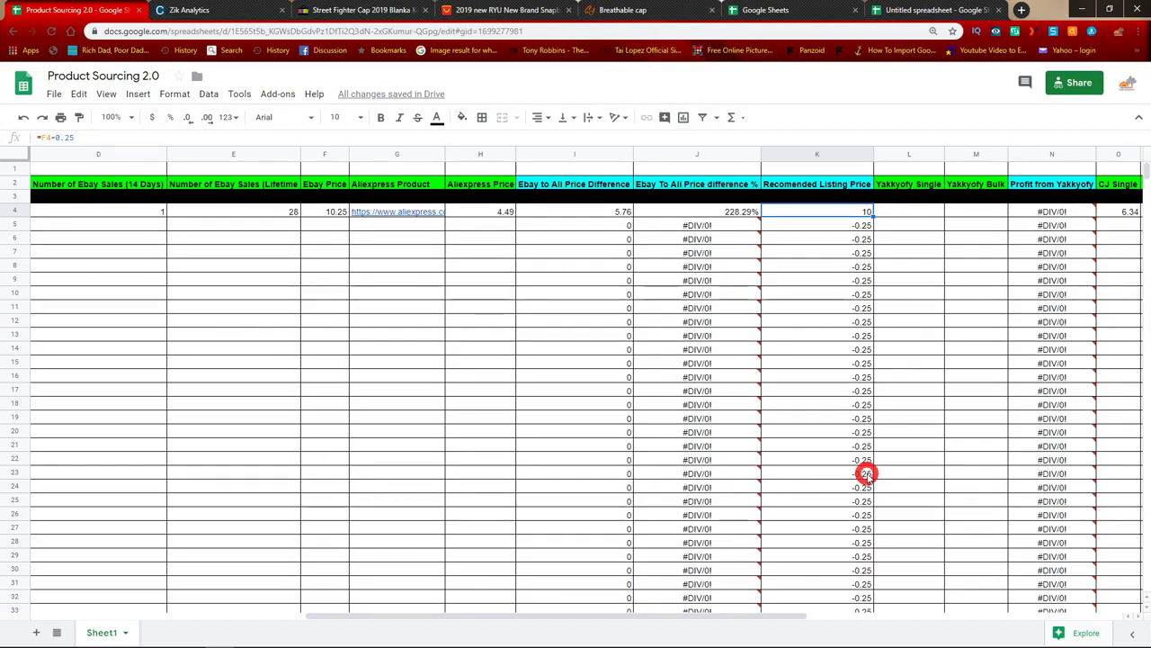
Step: Examine product 1's supplier price cells for Yakkyofy Single, Yakkyofy Bulk and CJ Single
{"action": "left_click_drag", "start_coordinate": [361, 617], "coordinate": [521, 612]}
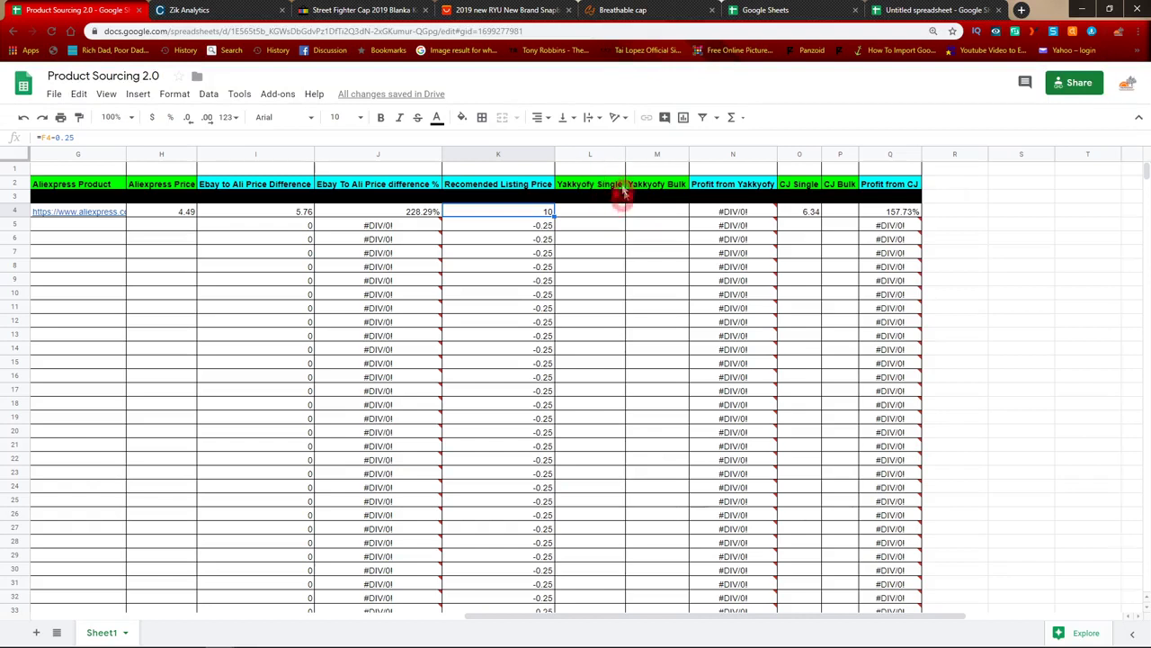
{"action": "left_click", "coordinate": [607, 212]}
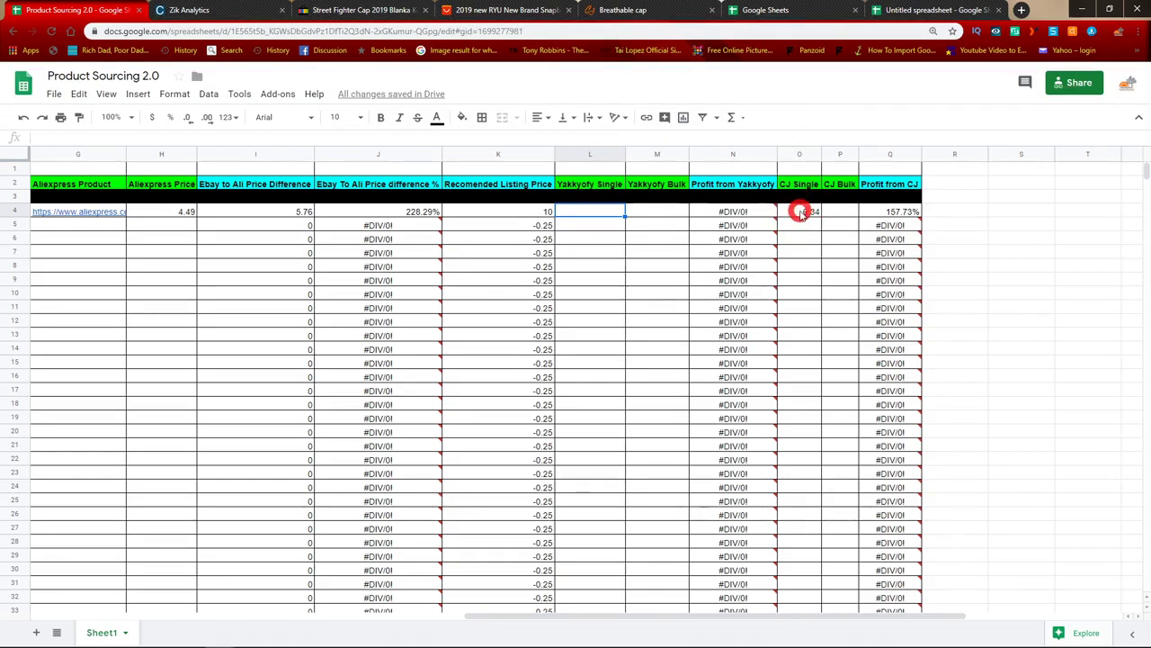
{"action": "left_click", "coordinate": [643, 212]}
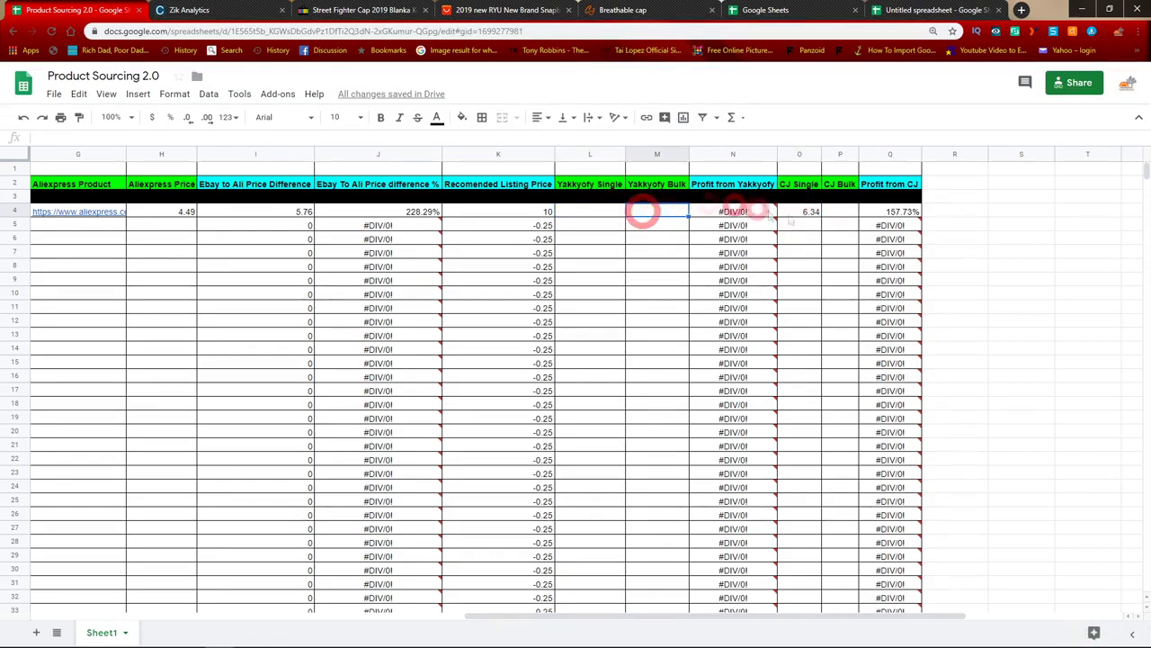
{"action": "left_click", "coordinate": [796, 211]}
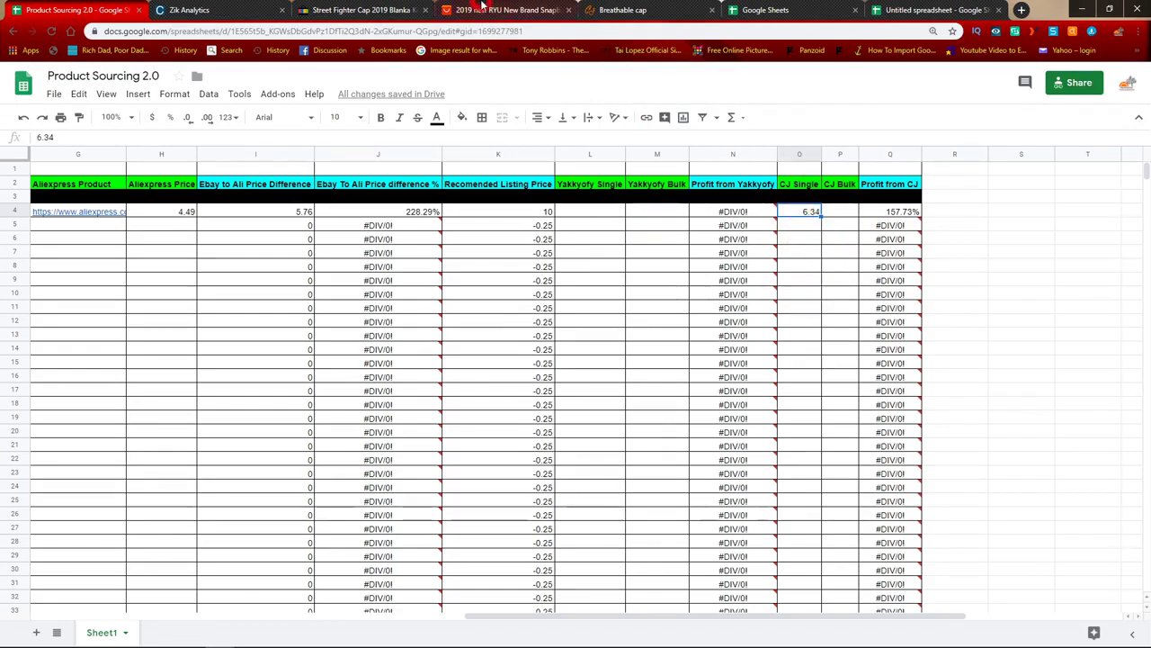
Step: Look up the cap's total dropshipping price on CJ Dropshipping and enter 6.34 as CJ Single in cell O4
{"action": "left_click", "coordinate": [654, 7]}
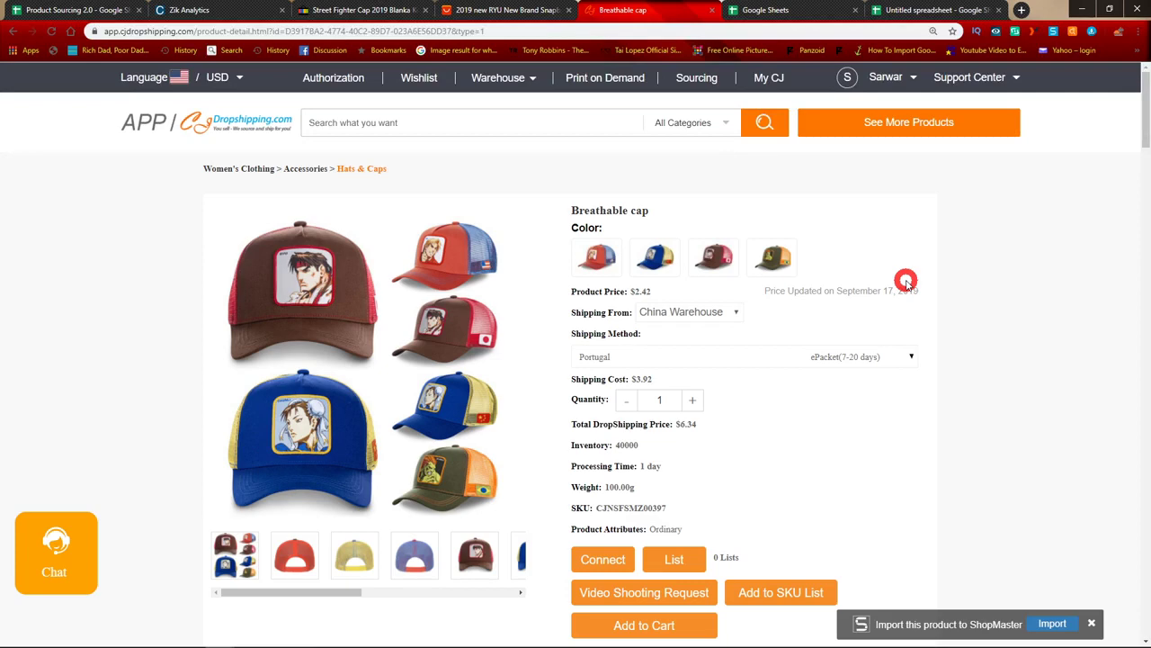
{"action": "key", "text": "ctrl+1"}
{"action": "left_click", "coordinate": [813, 214]}
{"action": "type", "text": "6.34"}
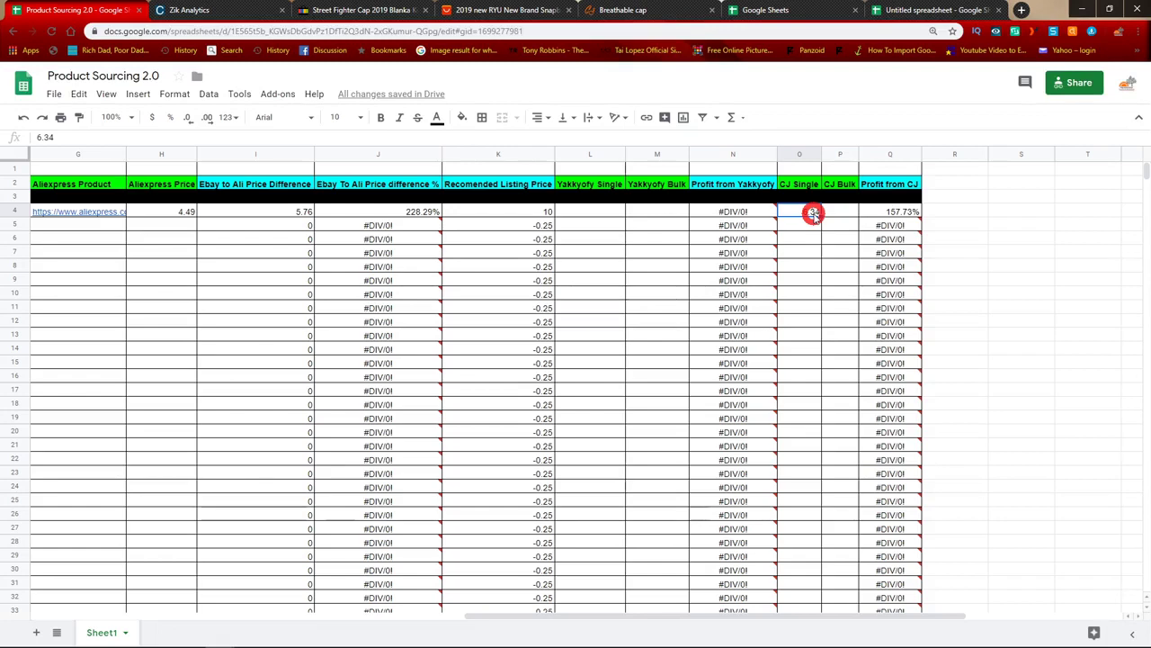
Step: Open the Breathable cap's shipping method options on CJ Dropshipping with Norway as the destination
{"action": "left_click", "coordinate": [522, 8]}
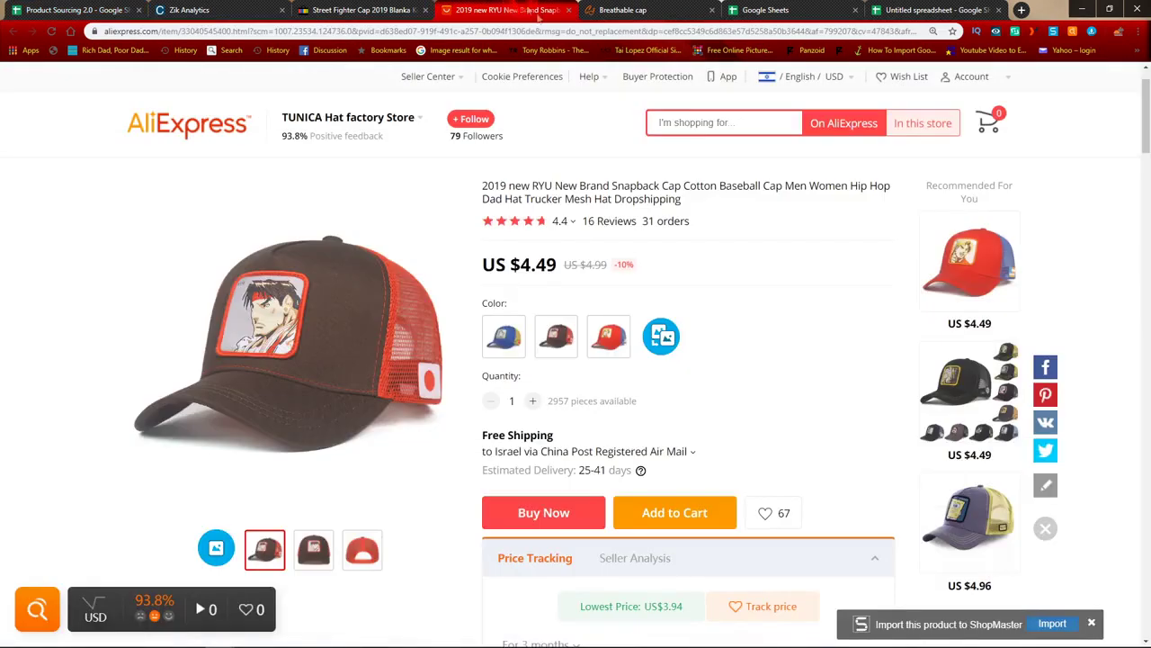
{"action": "left_click", "coordinate": [666, 10]}
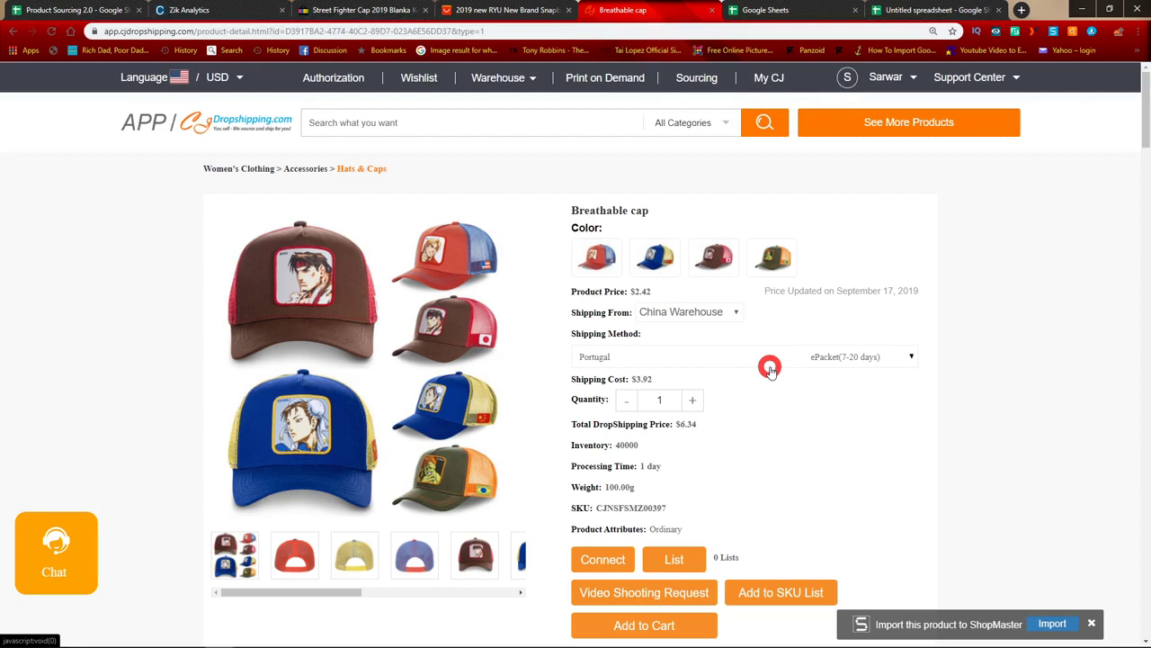
{"action": "left_click", "coordinate": [711, 356]}
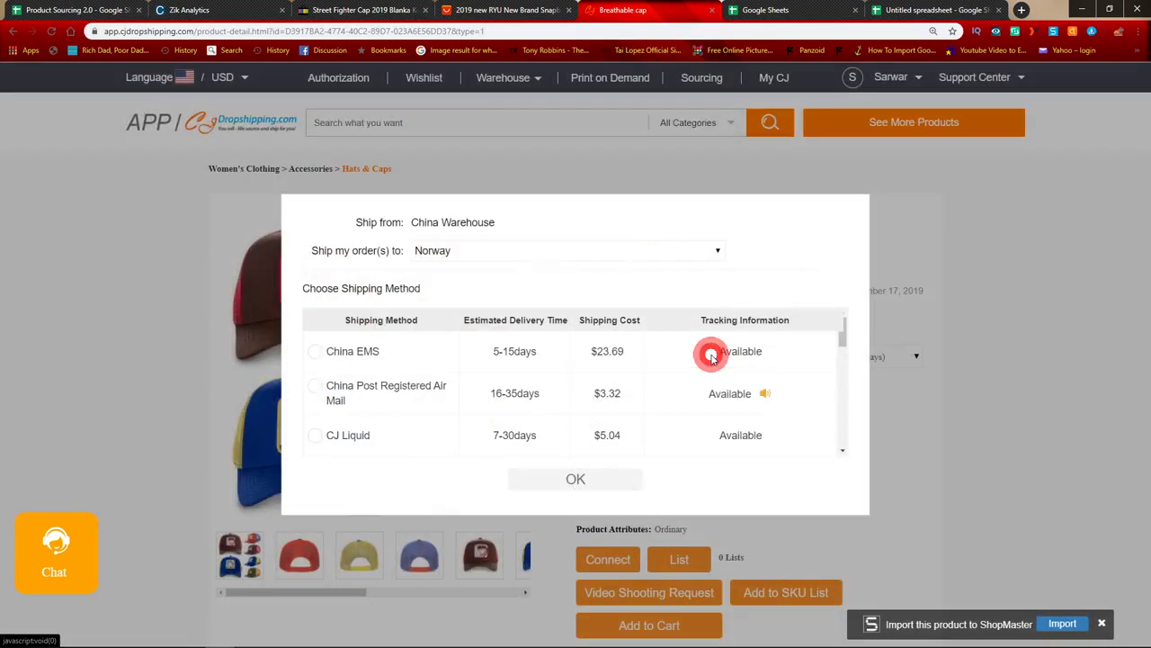
{"action": "left_click", "coordinate": [458, 250]}
{"action": "type", "text": "no"}
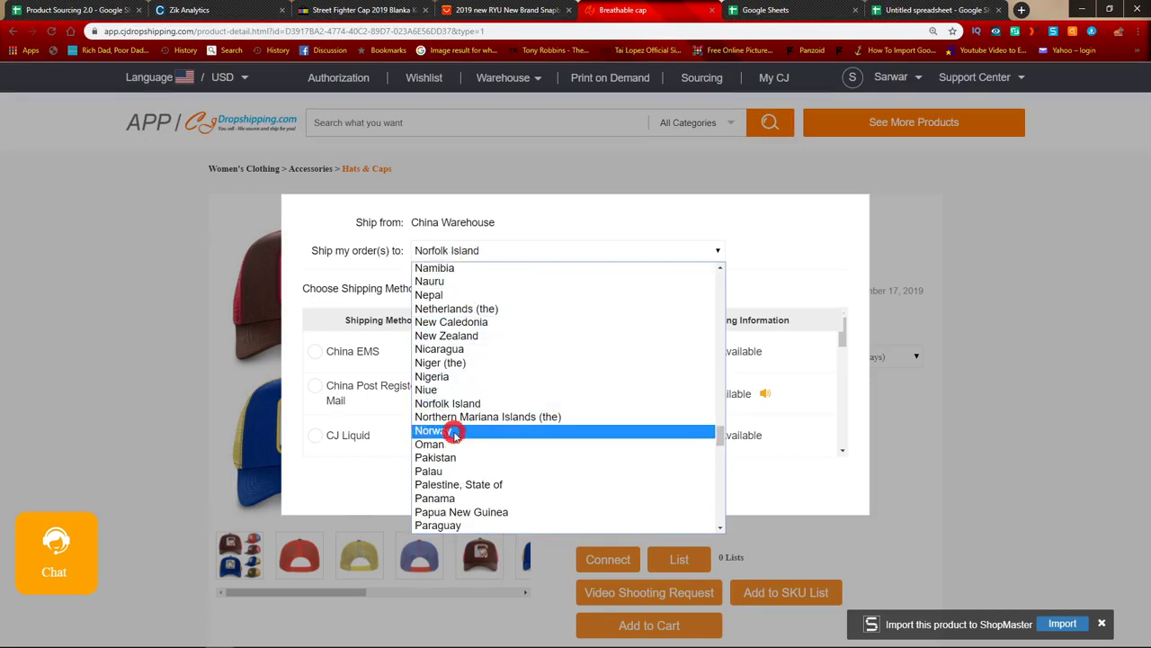
{"action": "left_click", "coordinate": [450, 431]}
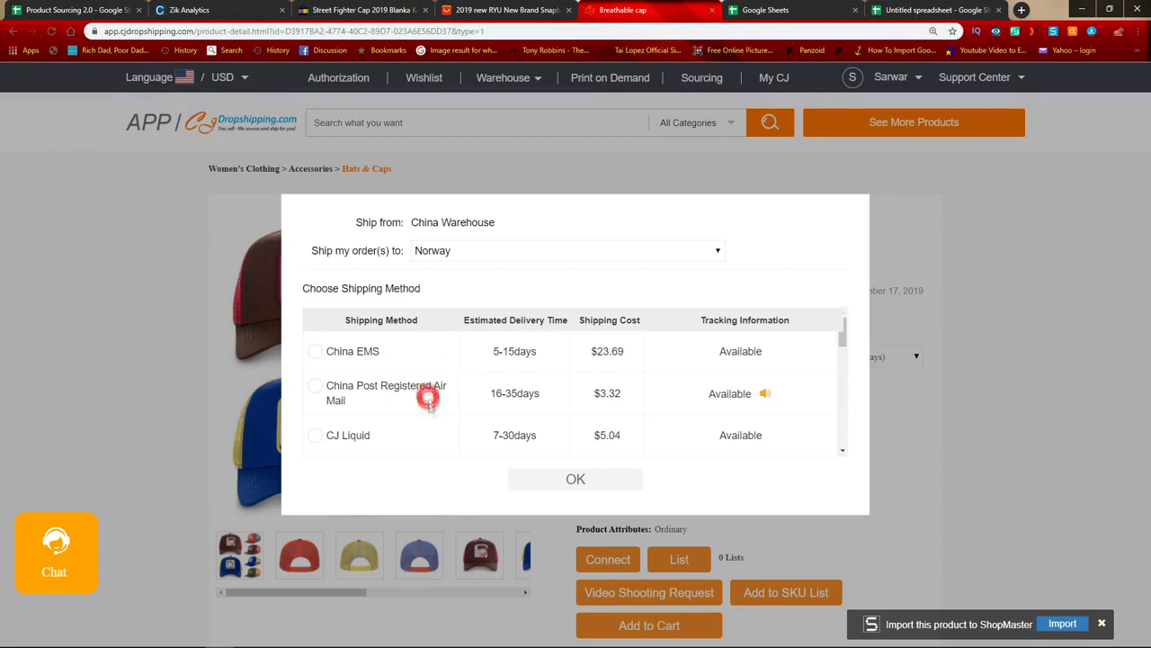
Step: Examine the delivery times and shipping costs of the available shipping methods to Norway, including CJ Liquid, DHL and ePacket
{"action": "scroll", "coordinate": [430, 411], "scroll_direction": "down", "scroll_amount": 1}
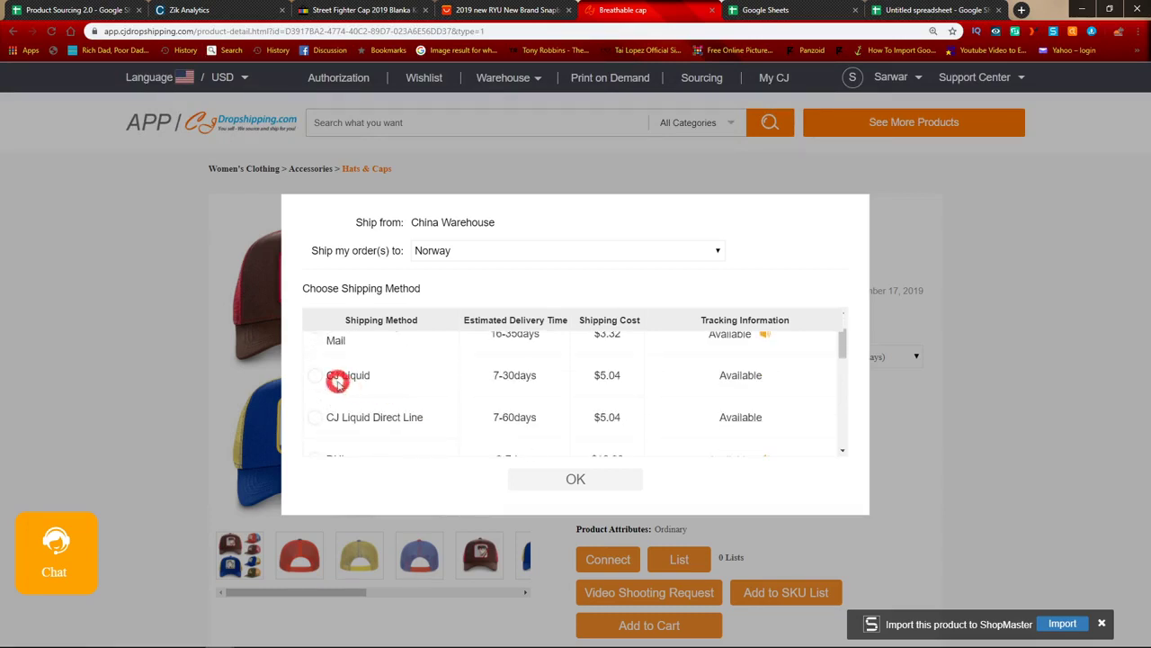
{"action": "scroll", "coordinate": [383, 375], "scroll_direction": "down", "scroll_amount": 1}
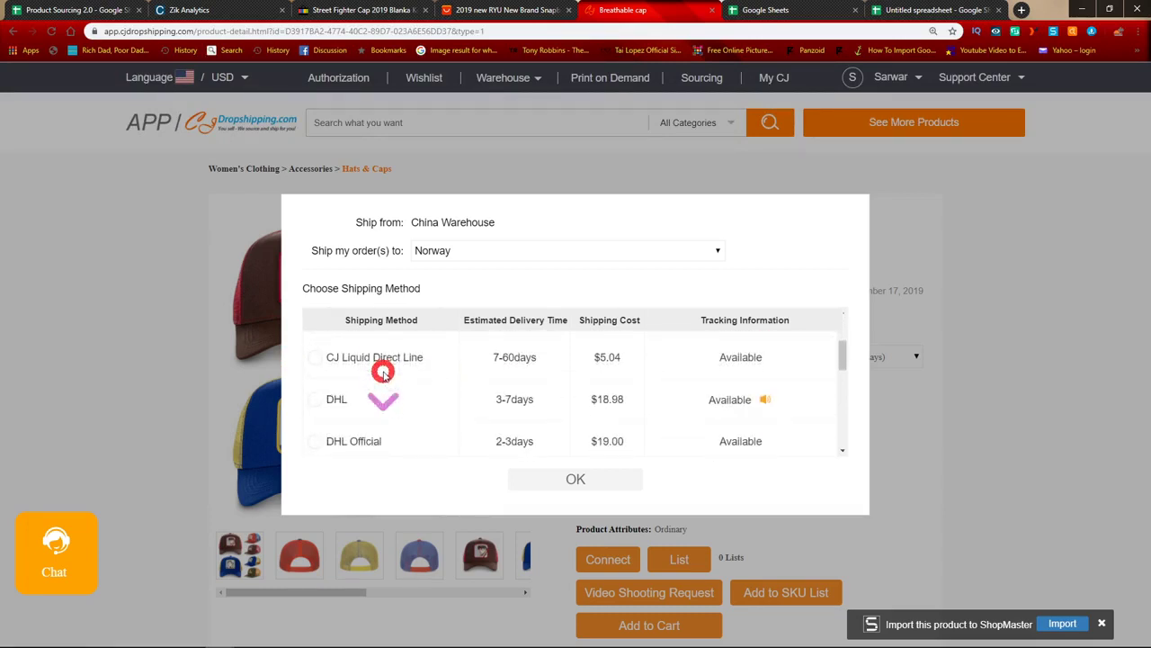
{"action": "scroll", "coordinate": [437, 385], "scroll_direction": "down", "scroll_amount": 3}
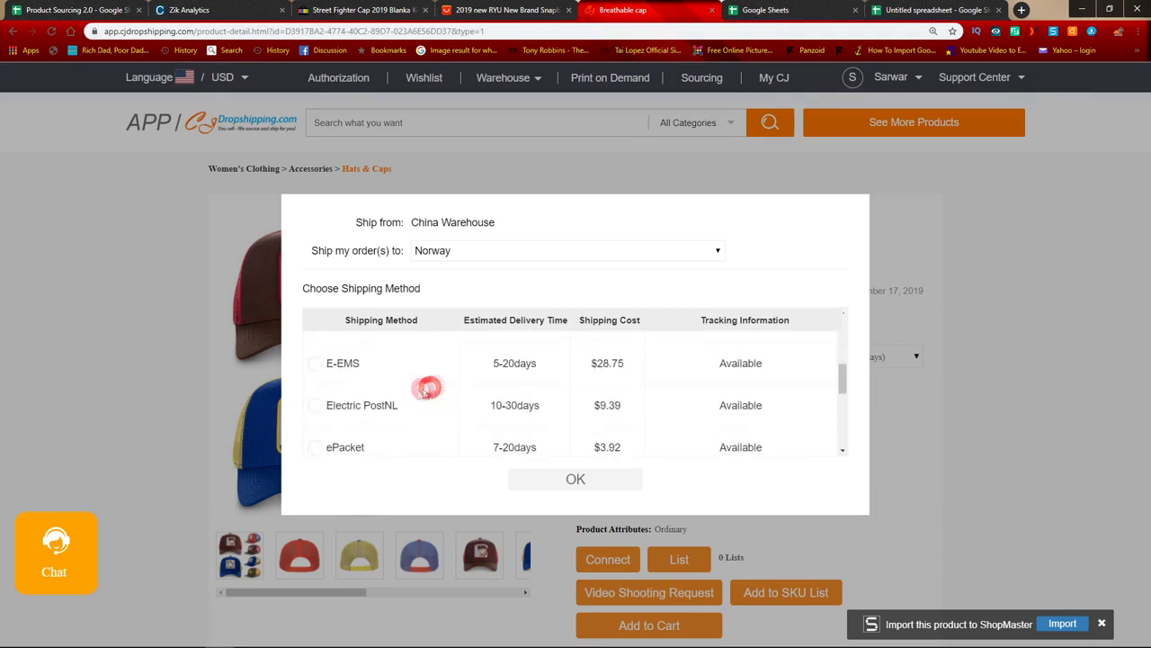
{"action": "scroll", "coordinate": [509, 446], "scroll_direction": "down", "scroll_amount": 5}
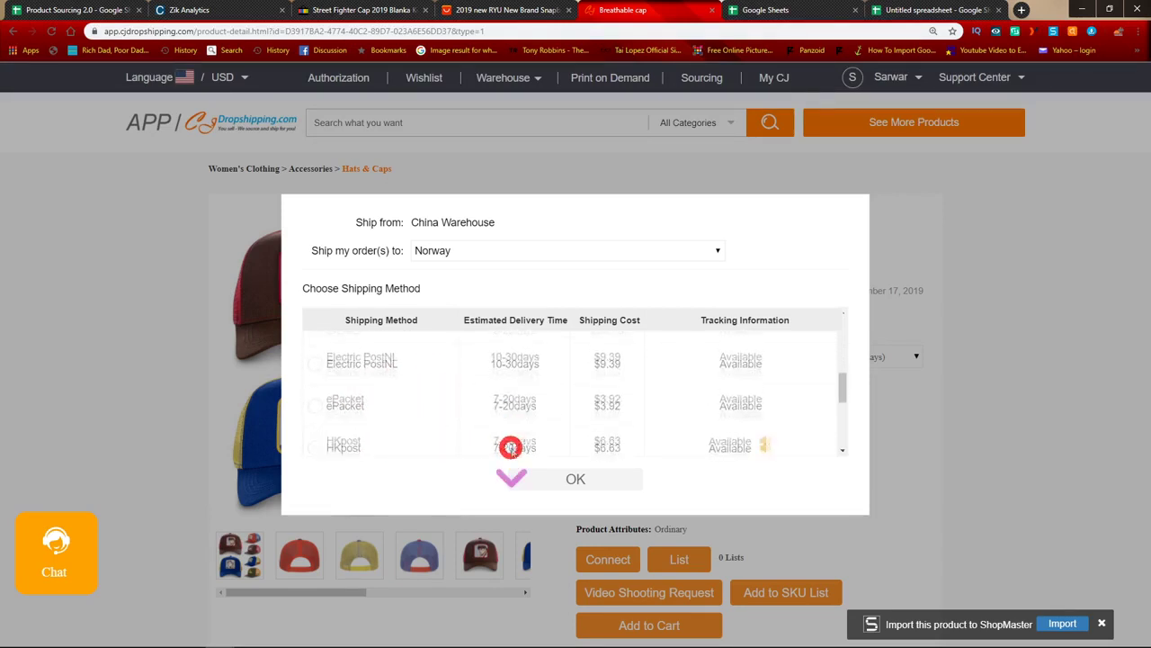
{"action": "scroll", "coordinate": [511, 446], "scroll_direction": "up", "scroll_amount": 5}
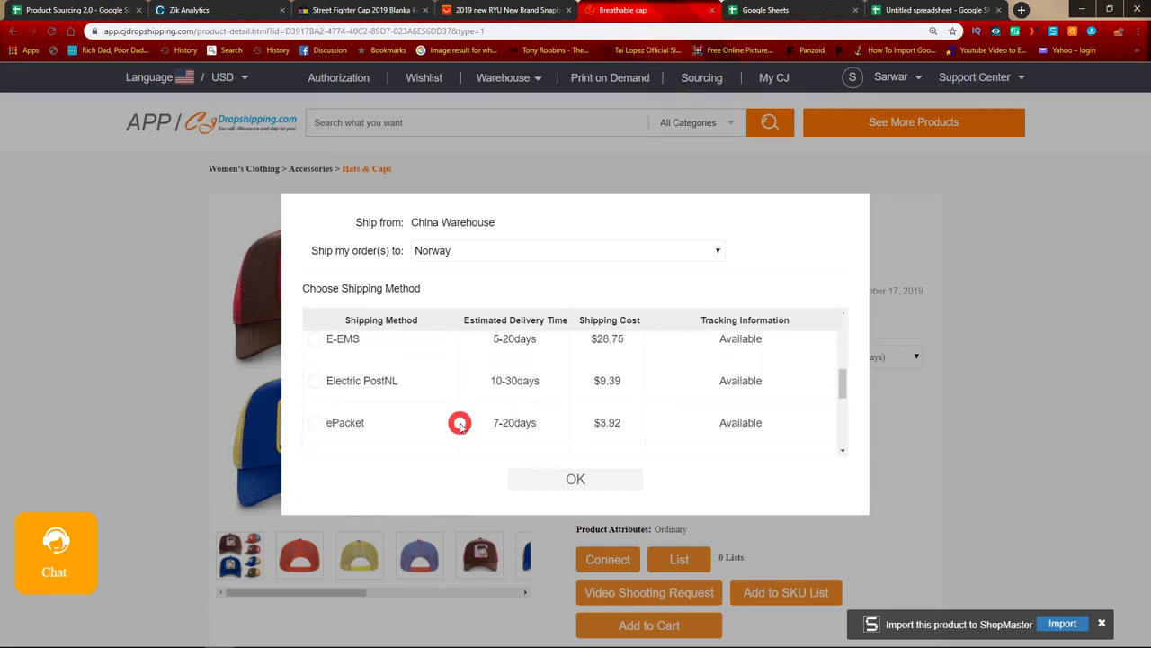
{"action": "scroll", "coordinate": [461, 423], "scroll_direction": "up", "scroll_amount": 5}
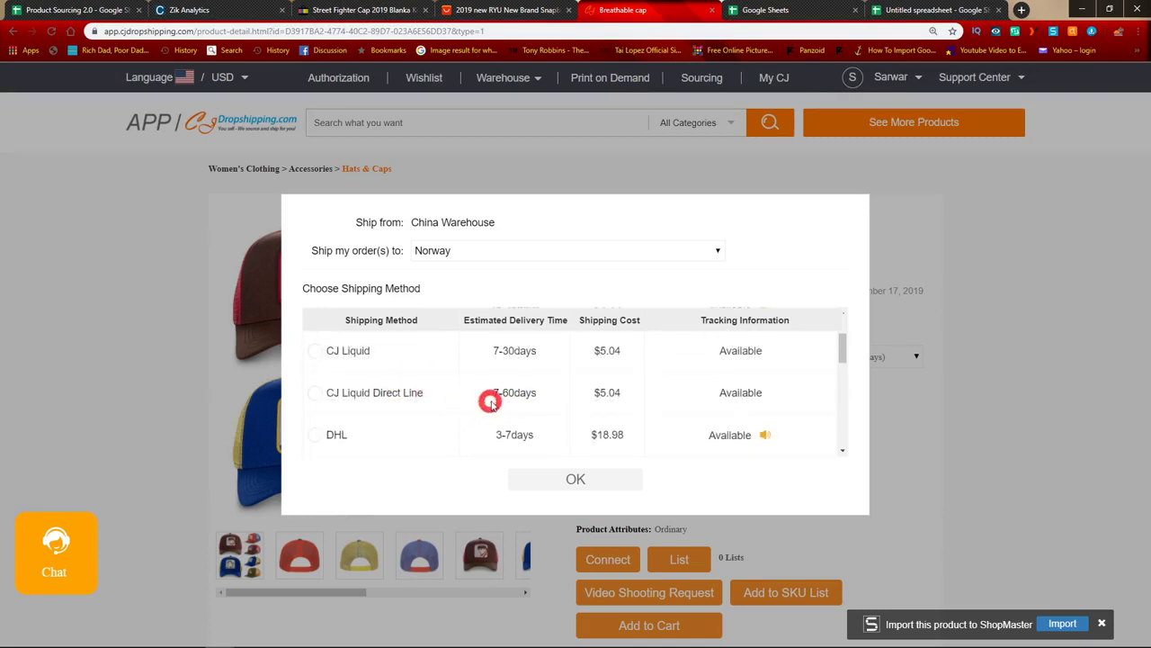
{"action": "left_click_drag", "start_coordinate": [496, 348], "coordinate": [529, 348]}
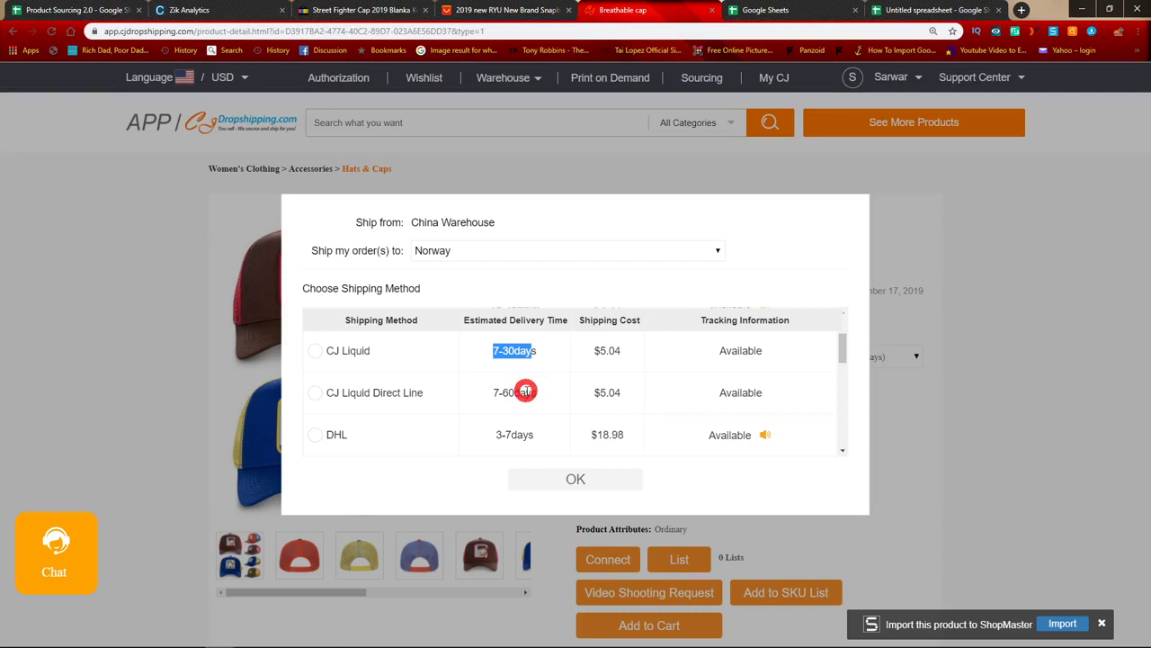
{"action": "scroll", "coordinate": [526, 389], "scroll_direction": "down", "scroll_amount": 1}
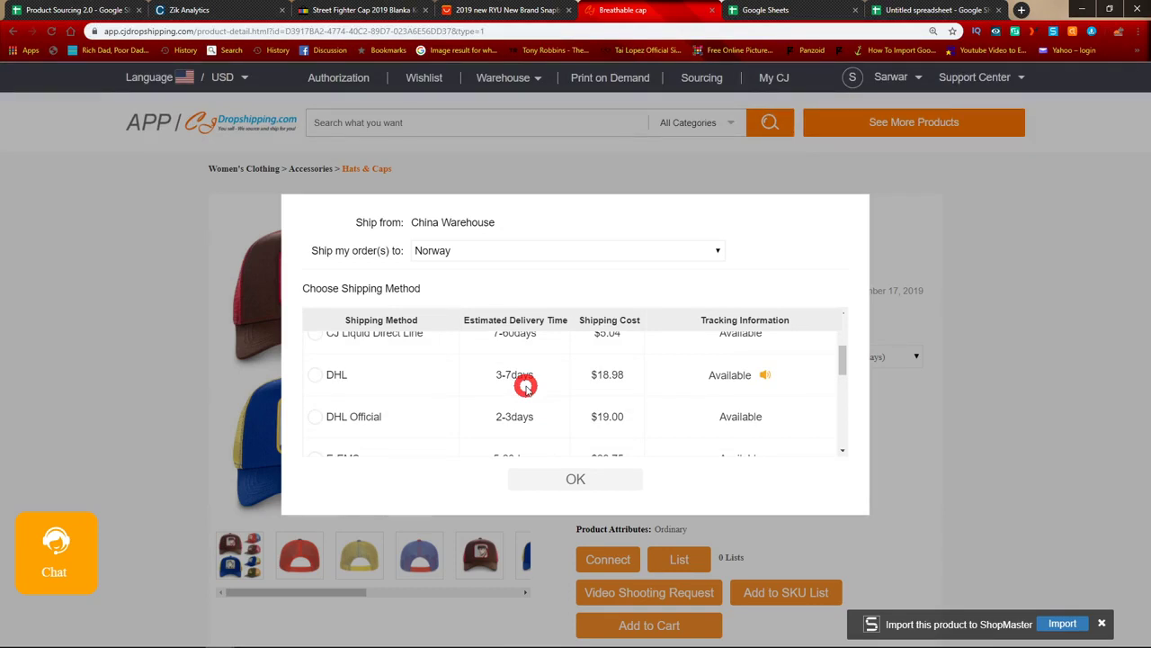
{"action": "scroll", "coordinate": [503, 378], "scroll_direction": "down", "scroll_amount": 2}
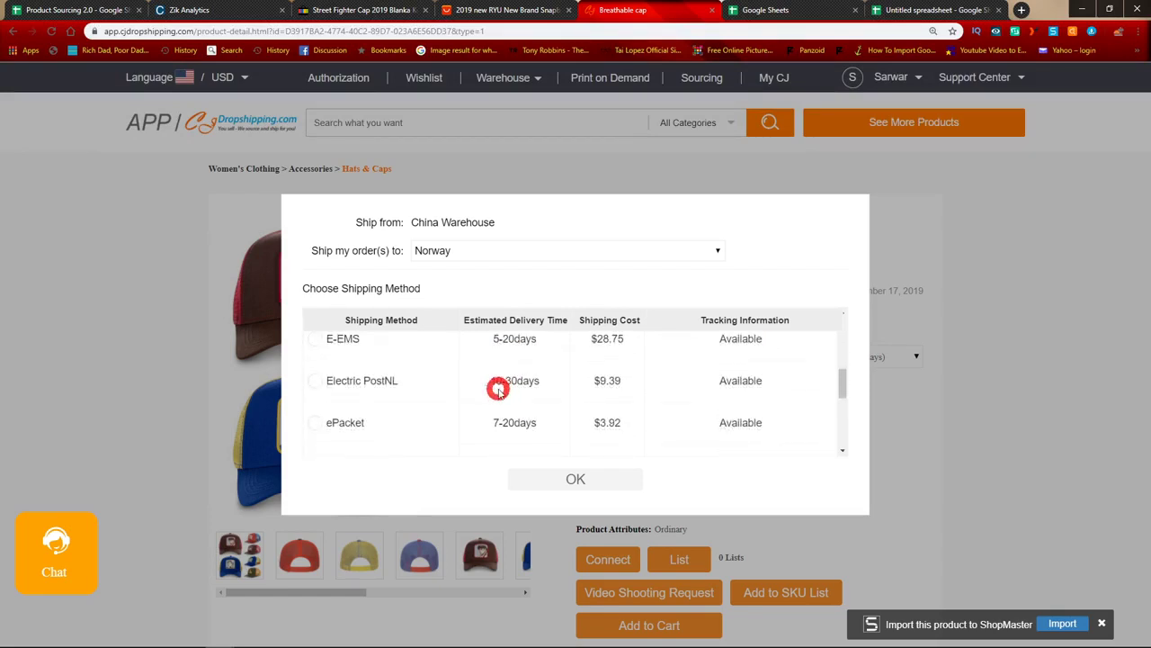
{"action": "scroll", "coordinate": [497, 388], "scroll_direction": "up", "scroll_amount": 3}
{"action": "scroll", "coordinate": [498, 389], "scroll_direction": "down", "scroll_amount": 3}
{"action": "scroll", "coordinate": [496, 386], "scroll_direction": "down", "scroll_amount": 2}
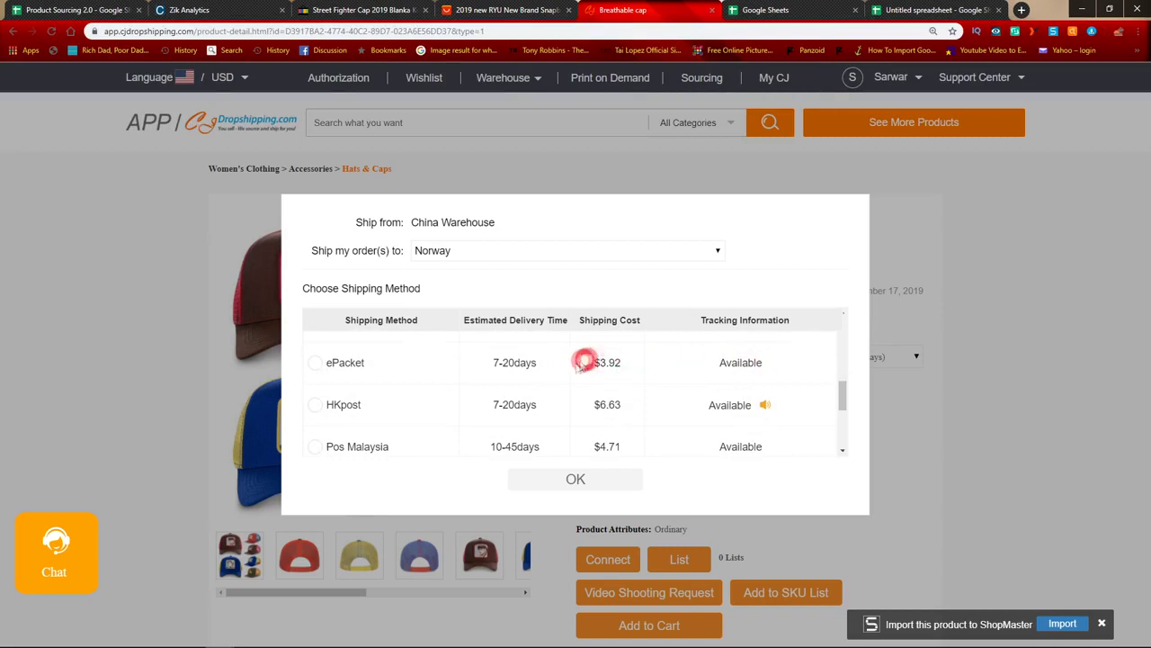
Step: Check ePacket's estimated delivery time and shipping cost, and close the shipping options
{"action": "left_click_drag", "start_coordinate": [494, 362], "coordinate": [567, 361]}
{"action": "left_click_drag", "start_coordinate": [488, 363], "coordinate": [555, 360]}
{"action": "left_click", "coordinate": [405, 372]}
{"action": "left_click_drag", "start_coordinate": [628, 367], "coordinate": [595, 364]}
{"action": "left_click", "coordinate": [580, 474]}
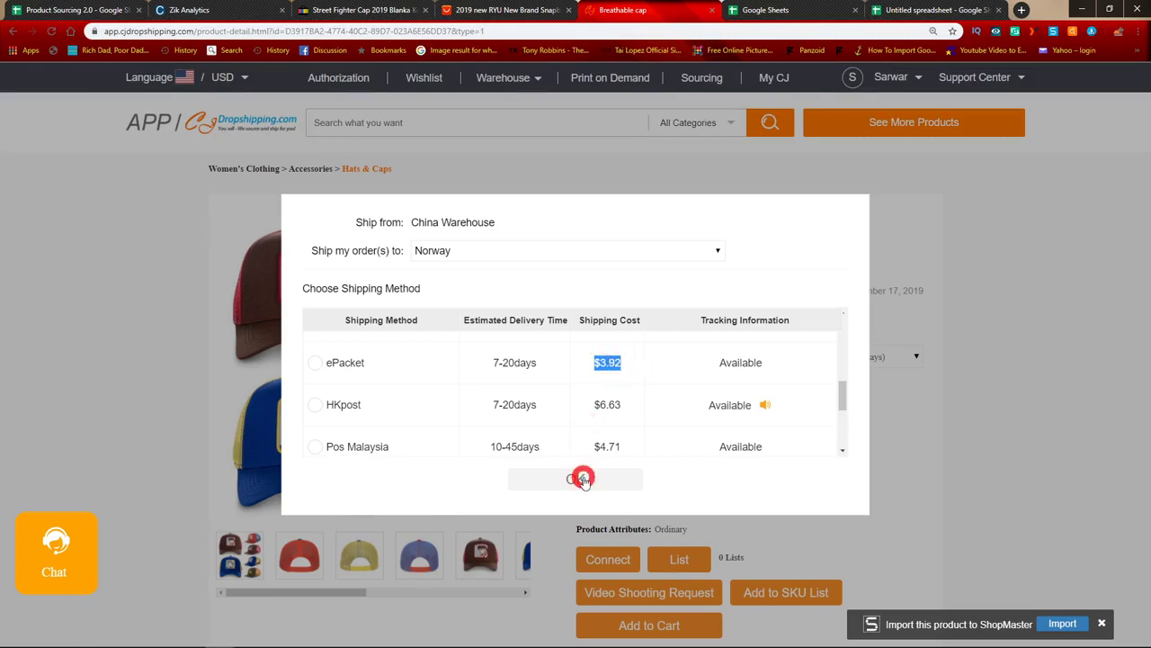
Step: Add the cap's product price of 2.42 and shipping cost of 3.92 in Calculator
{"action": "left_click_drag", "start_coordinate": [628, 292], "coordinate": [653, 293]}
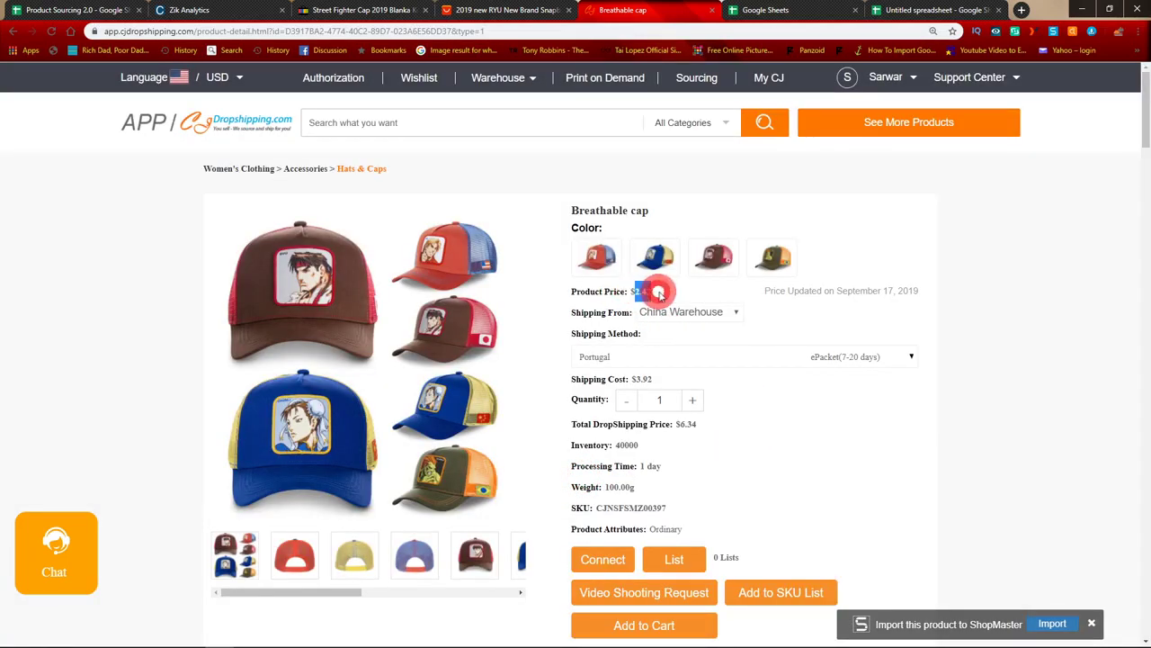
{"action": "left_click_drag", "start_coordinate": [654, 379], "coordinate": [635, 379]}
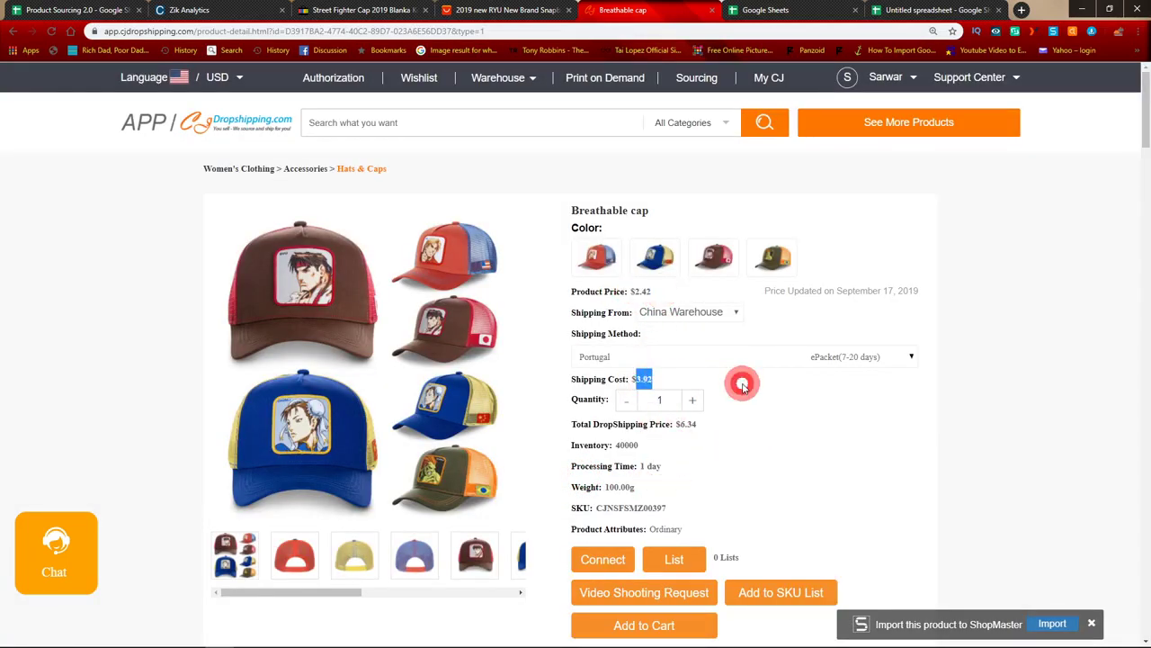
{"action": "key", "text": "XF86Calculator"}
{"action": "type", "text": "2.42"}
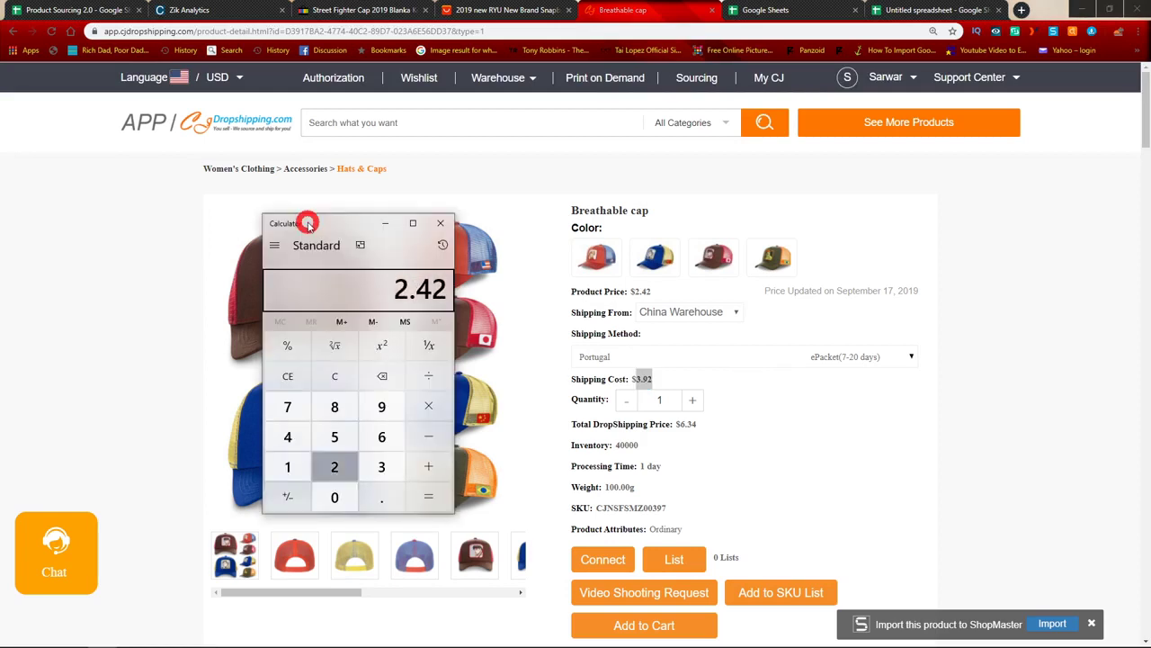
{"action": "type", "text": " + 3.92 ="}
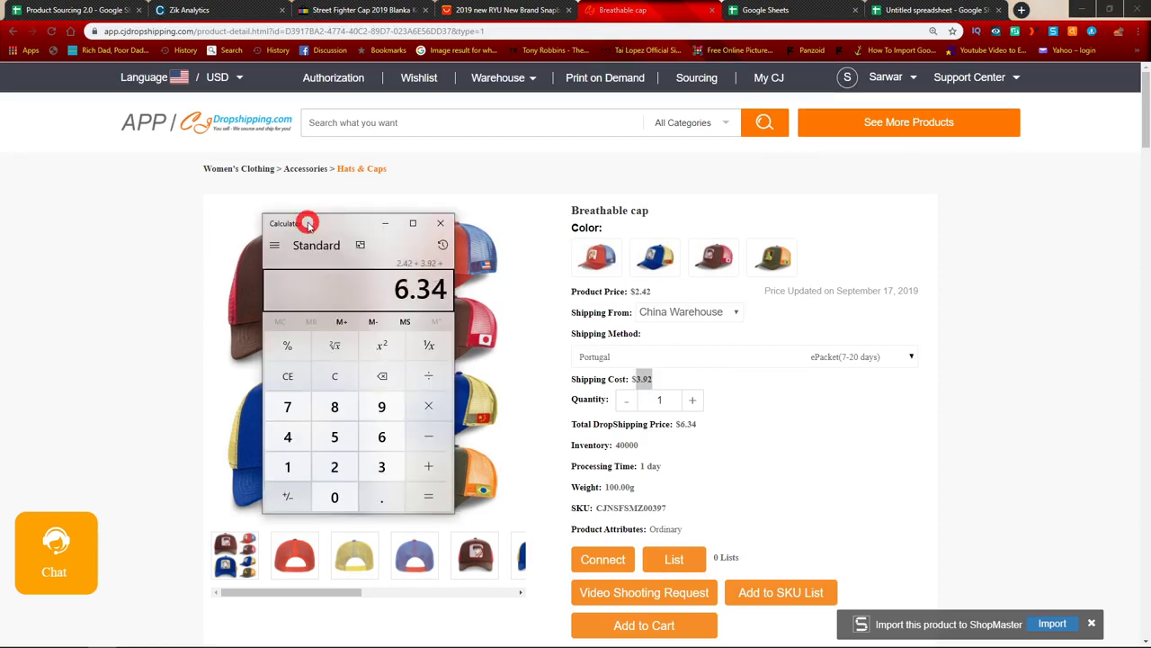
{"action": "left_click_drag", "start_coordinate": [340, 226], "coordinate": [0, 227]}
Step: Return to the Product Sourcing 2.0 sheet and try 9 as product 1's CJ price in Markup Calculator cell U4
{"action": "left_click", "coordinate": [88, 13]}
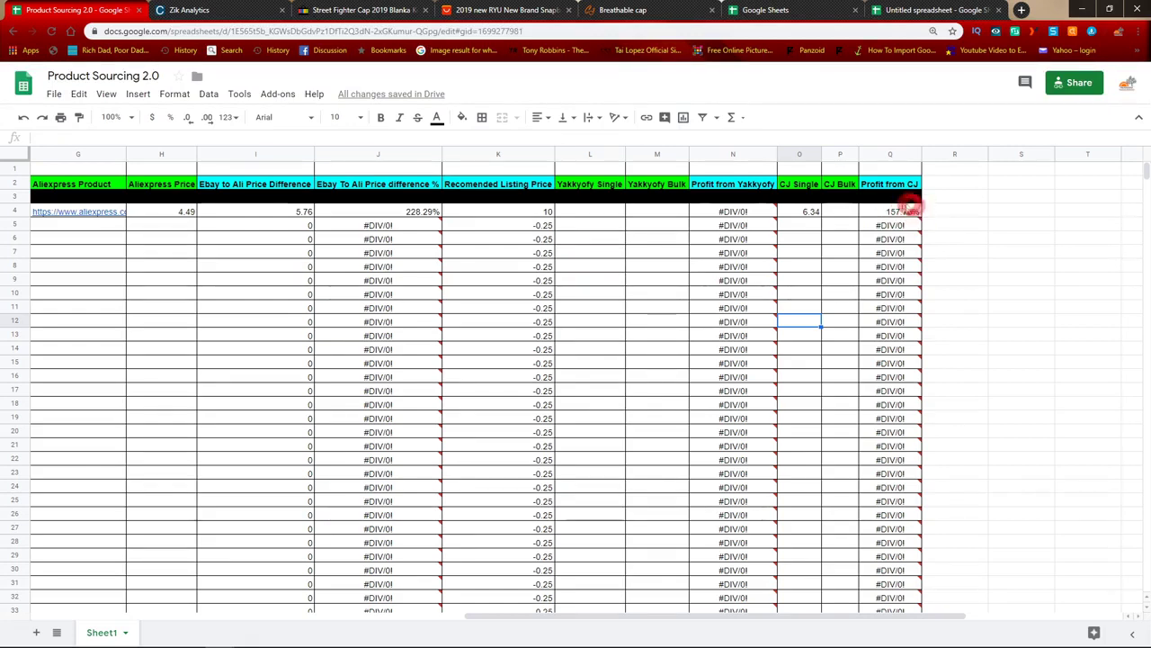
{"action": "mouse_move", "coordinate": [904, 222]}
{"action": "scroll", "coordinate": [935, 220], "scroll_direction": "right", "scroll_amount": 3}
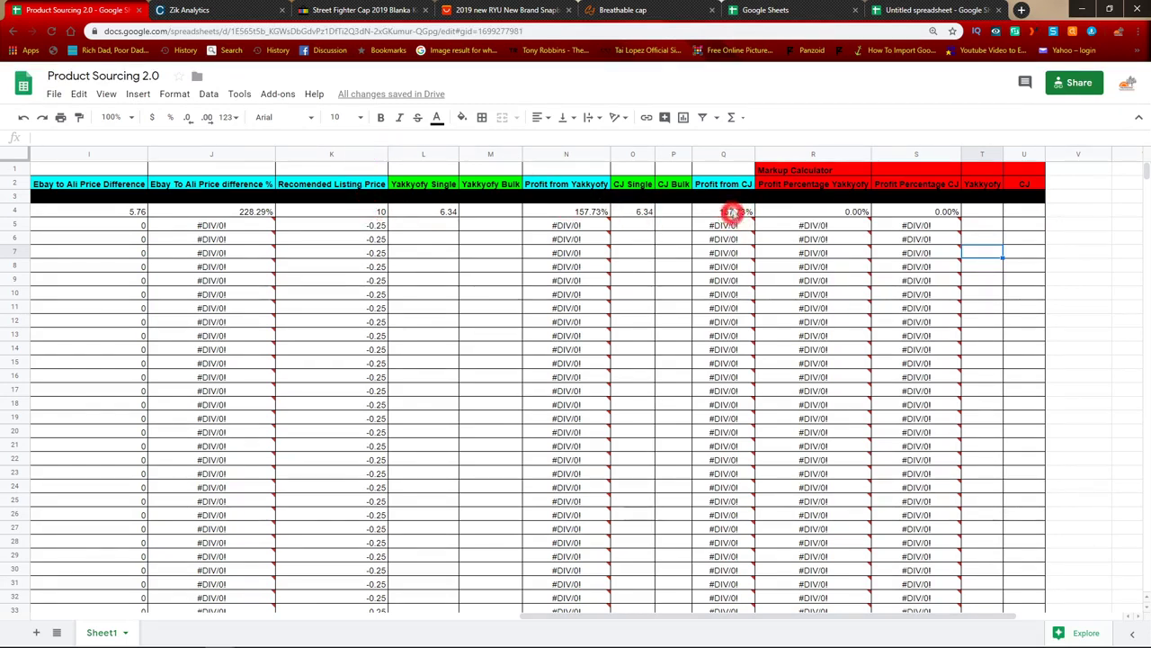
{"action": "left_click", "coordinate": [1026, 211]}
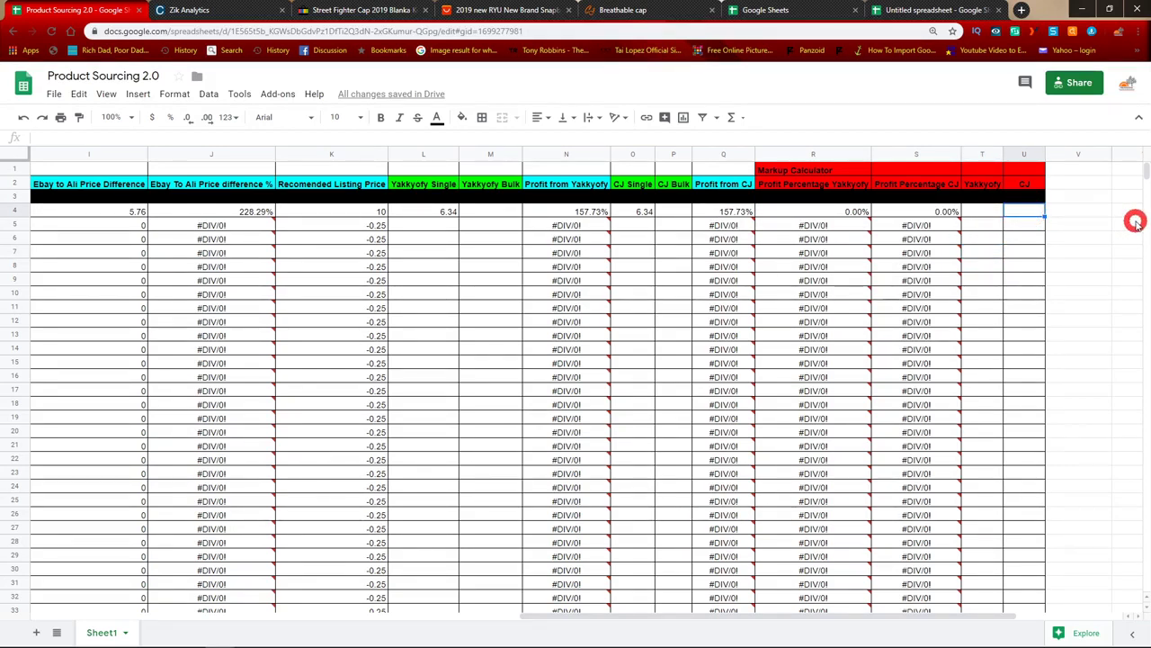
{"action": "type", "text": "9"}
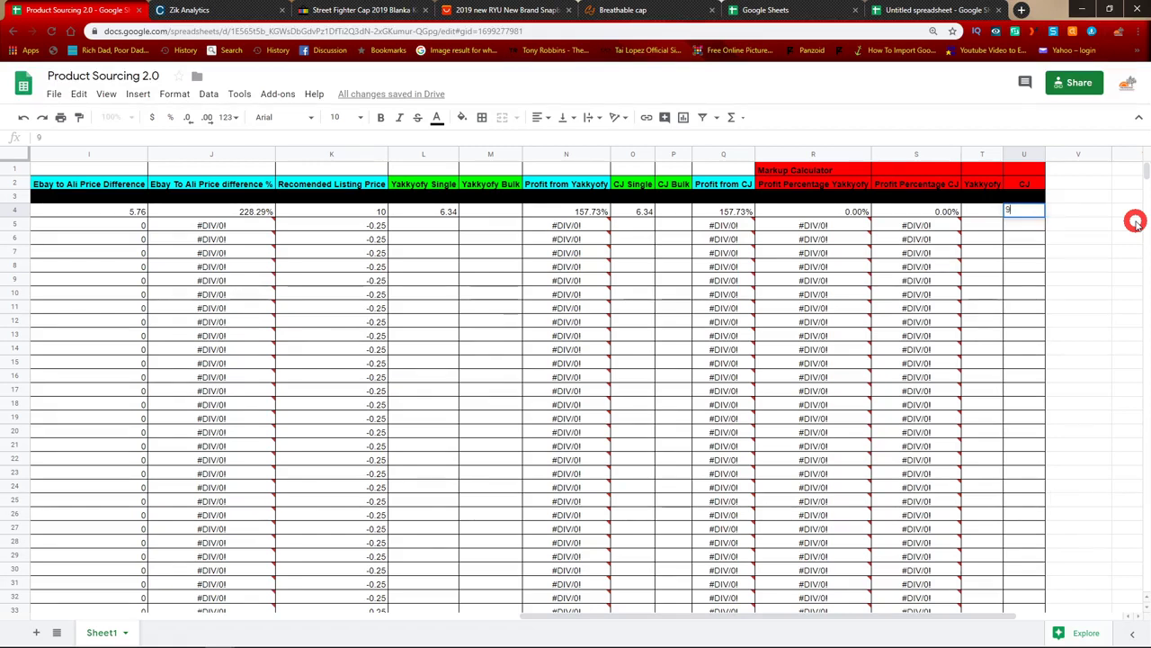
{"action": "key", "text": "Tab"}
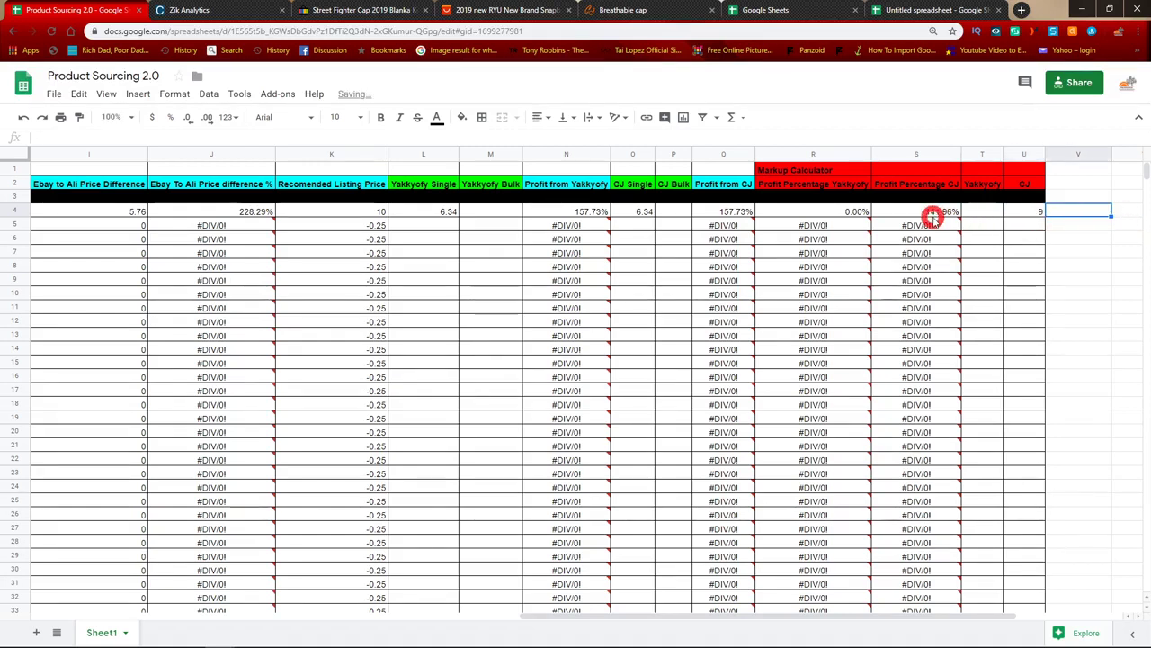
{"action": "left_click", "coordinate": [1026, 211]}
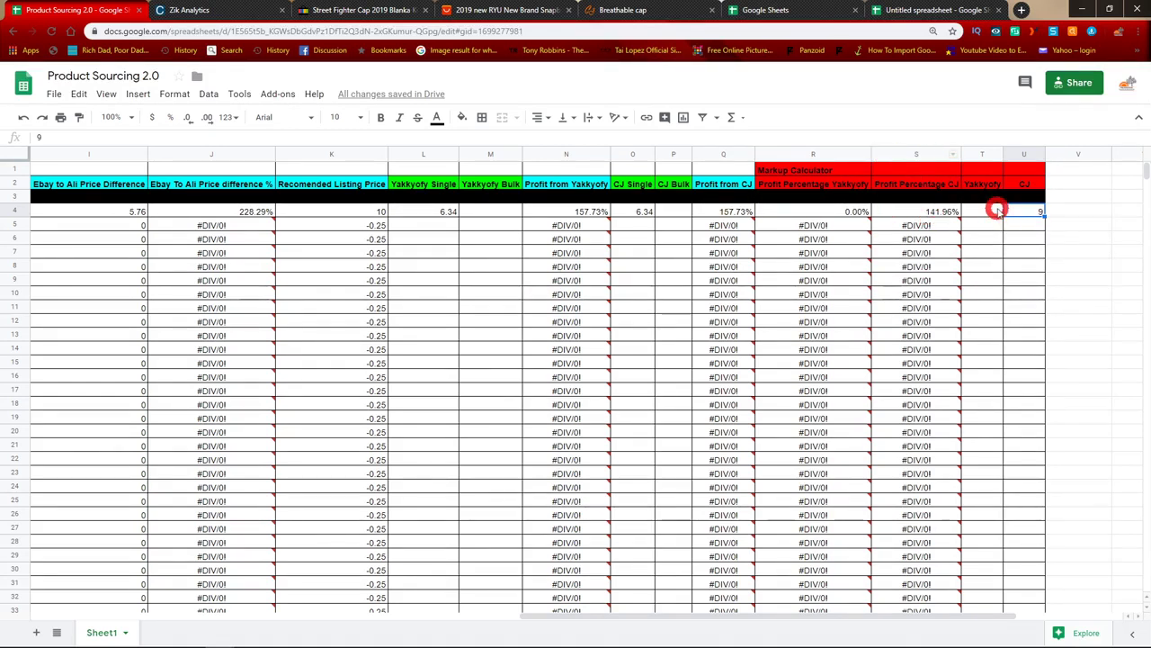
Step: Check product 1's Yakkyofy Single price and try 9.5 as its Yakkyofy price in Markup Calculator cell T4
{"action": "left_click", "coordinate": [436, 213]}
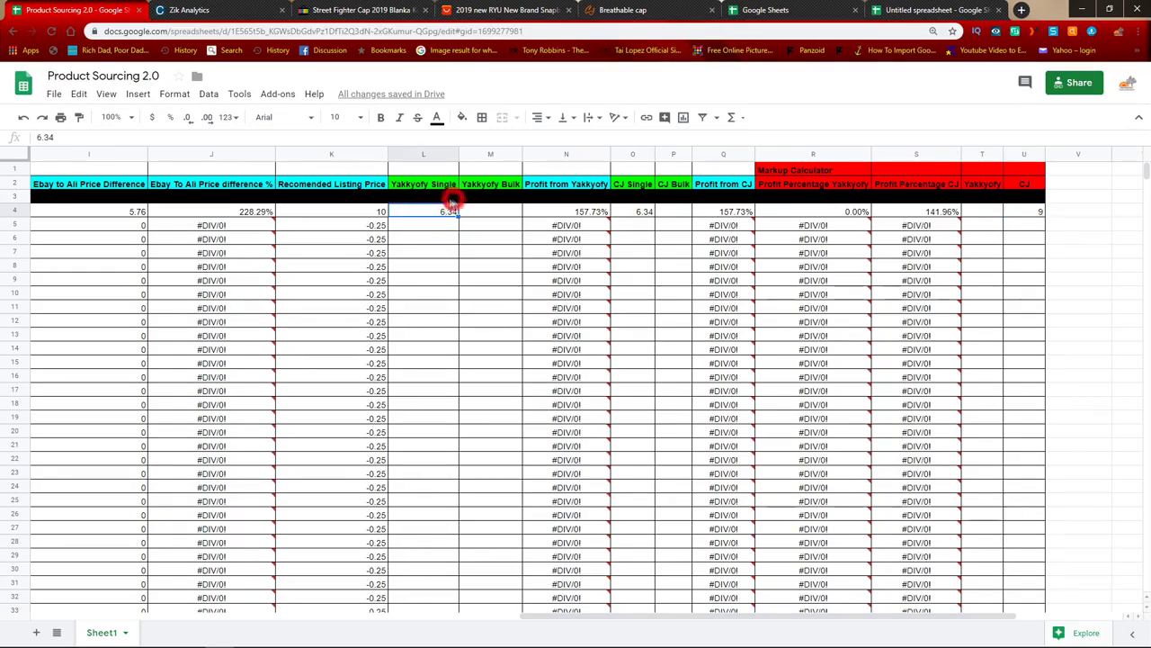
{"action": "left_click", "coordinate": [983, 212]}
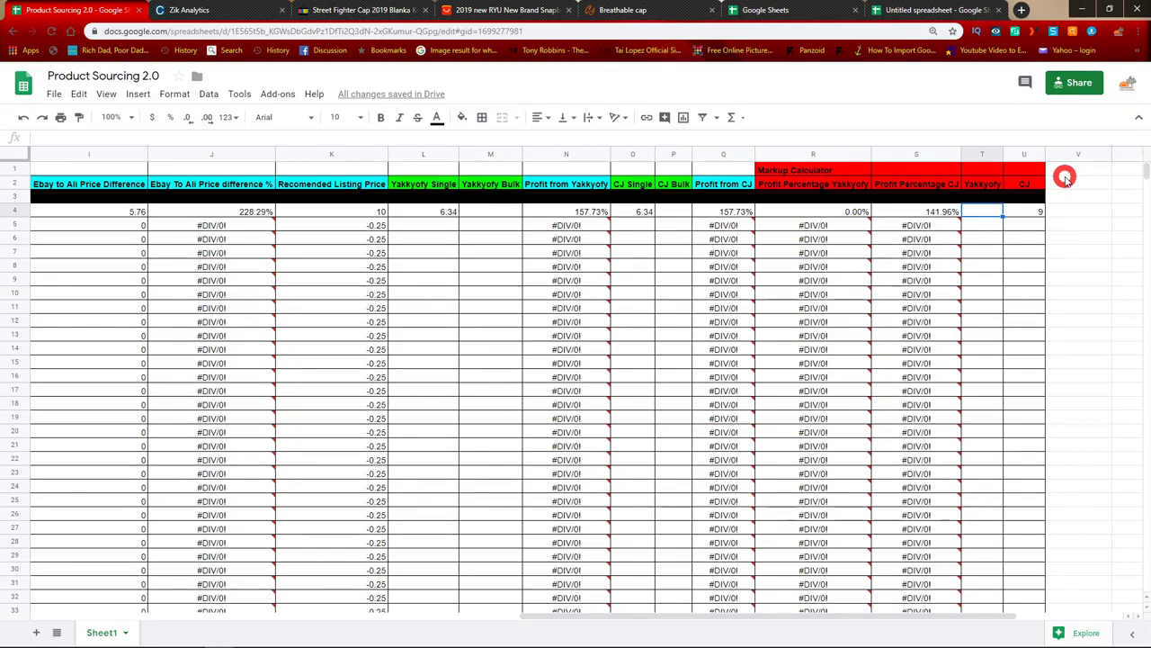
{"action": "key", "text": "Tab"}
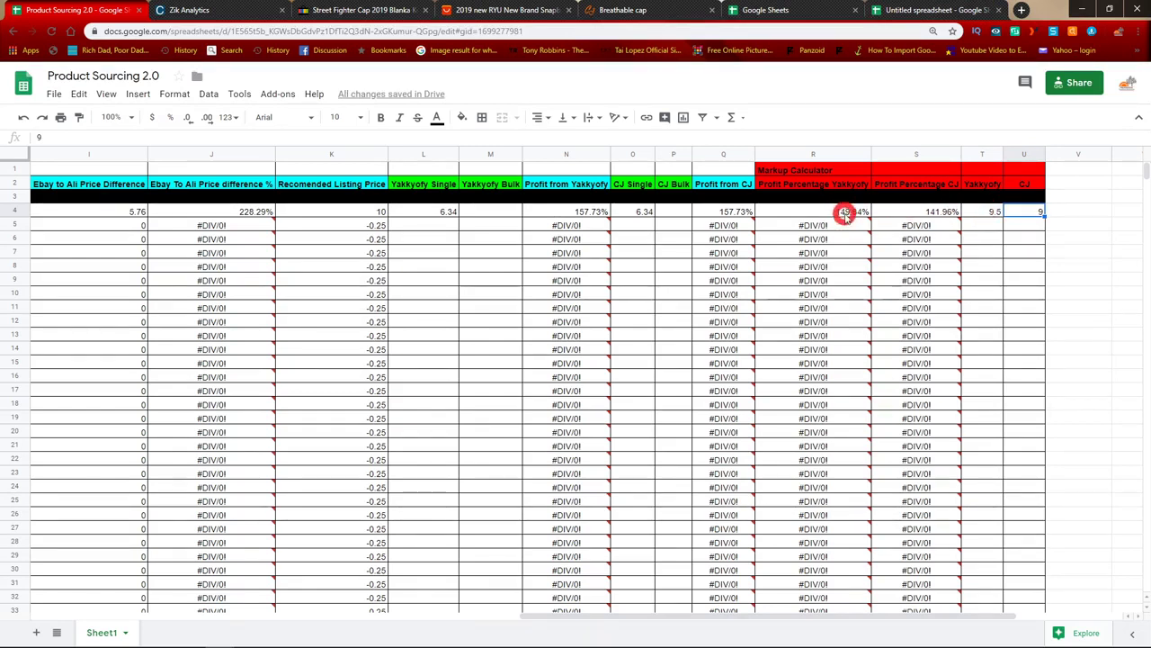
Step: Clear the trial Yakkyofy and CJ prices from Markup Calculator cells T4 and U4
{"action": "left_click", "coordinate": [985, 209]}
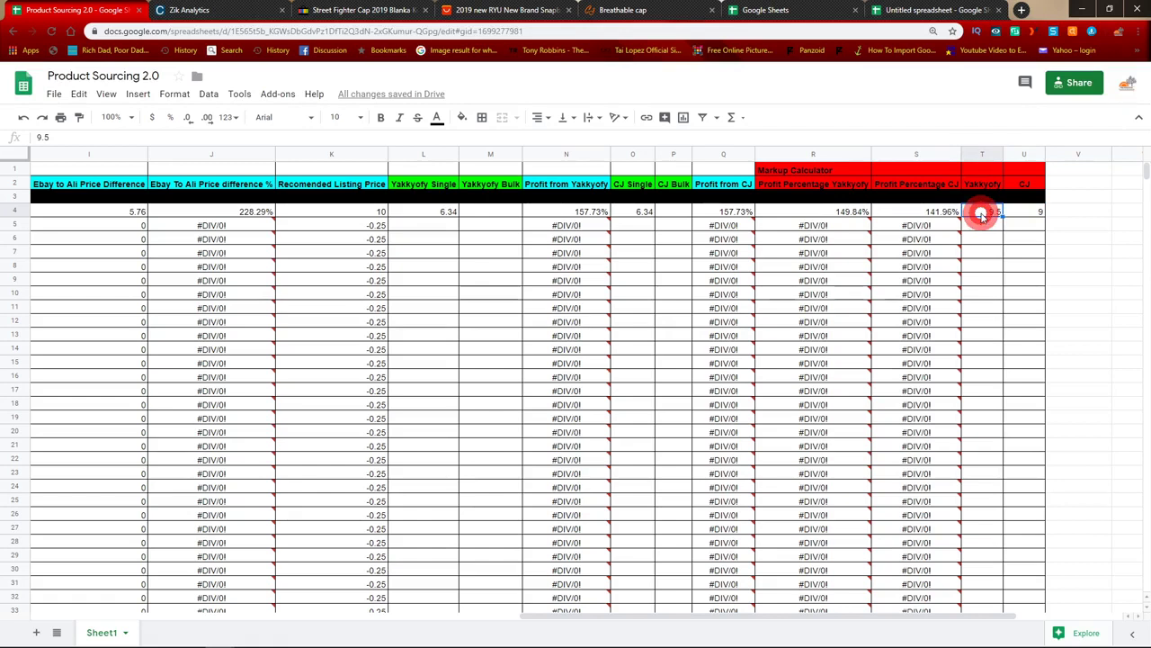
{"action": "key", "text": "Delete"}
{"action": "key", "text": "Right"}
{"action": "key", "text": "Delete"}
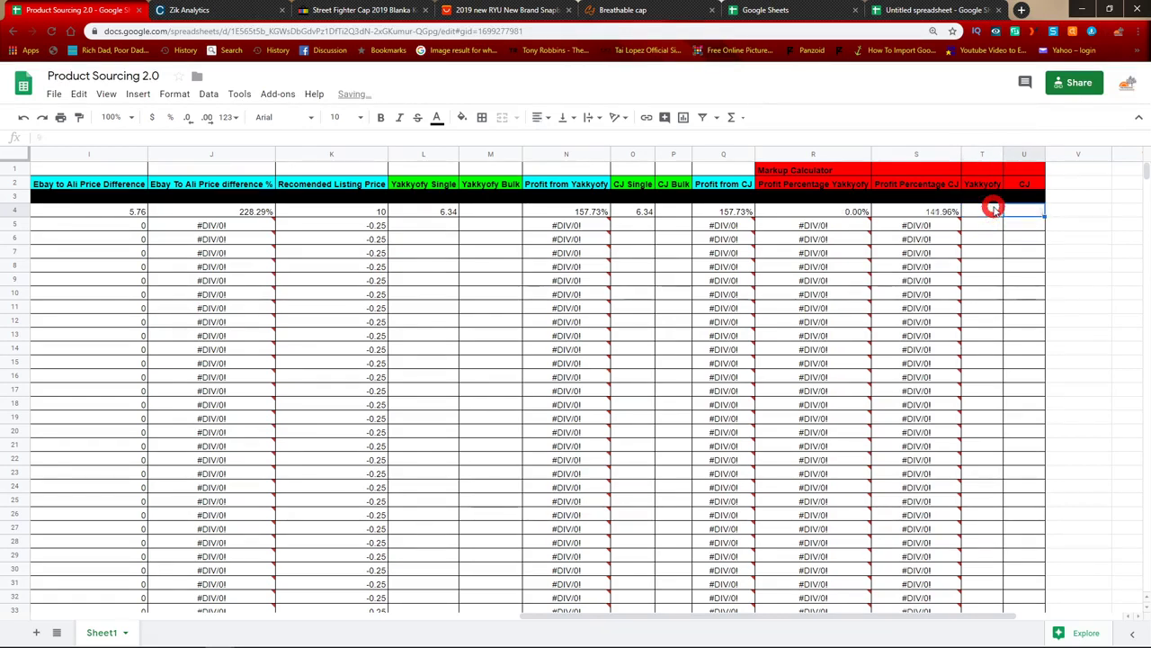
{"action": "key", "text": "Right"}
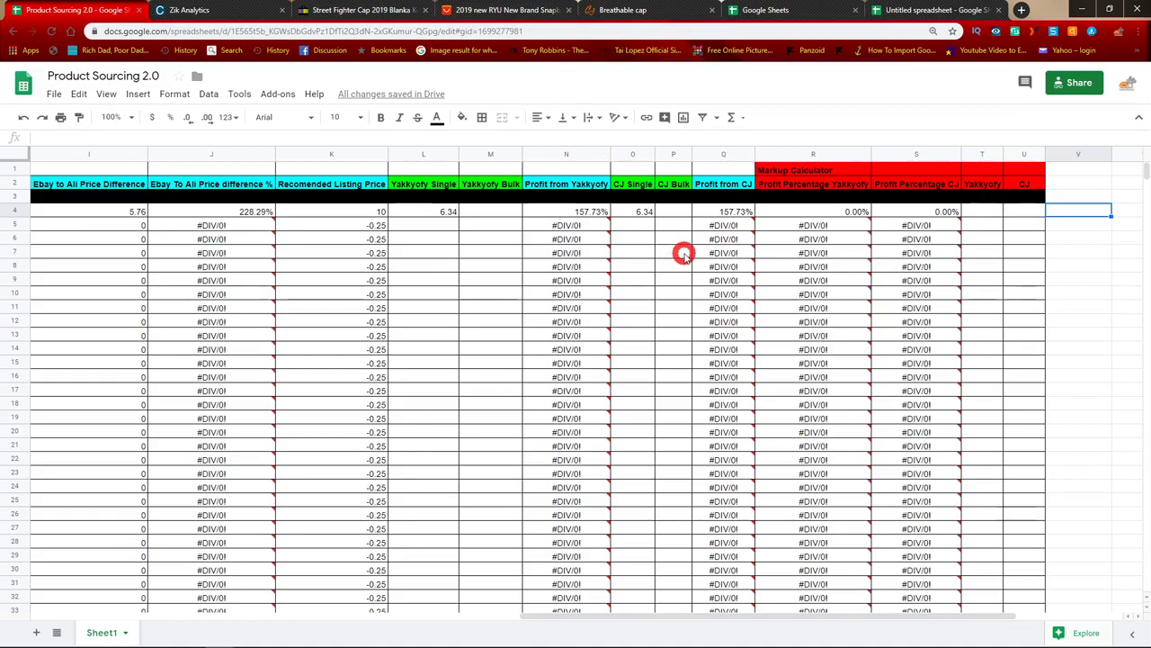
Step: Clear product 1's Yakkyofy Single price from L4 and enter Canada above the Yakkyofy Bulk header in M1
{"action": "left_click", "coordinate": [635, 213]}
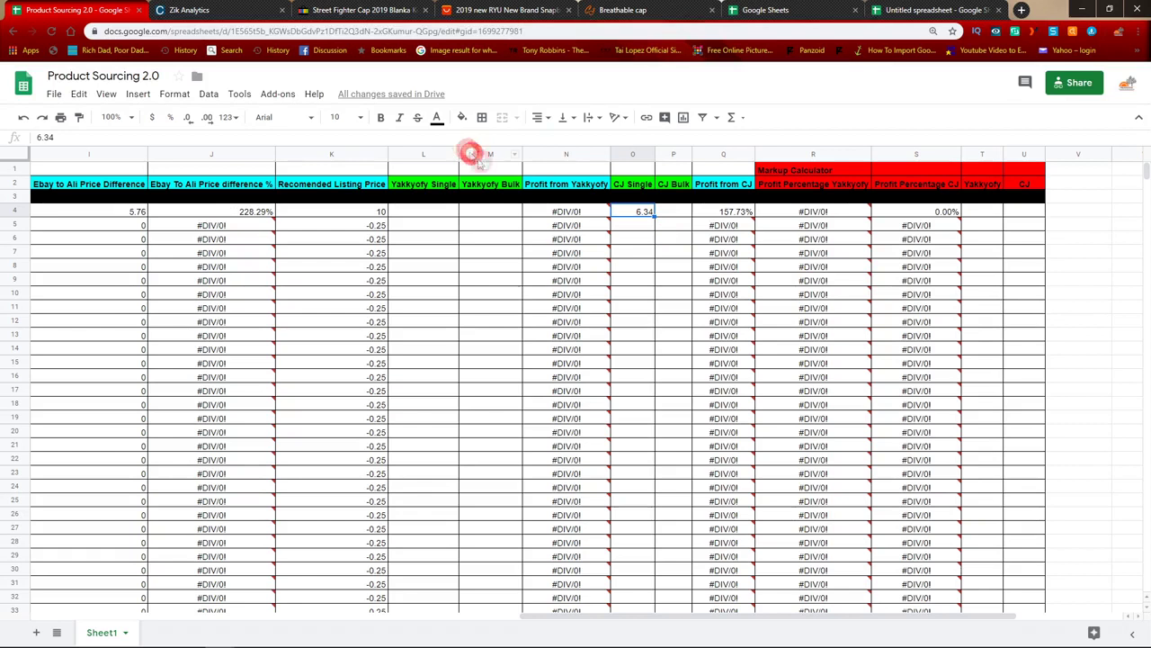
{"action": "left_click", "coordinate": [501, 213]}
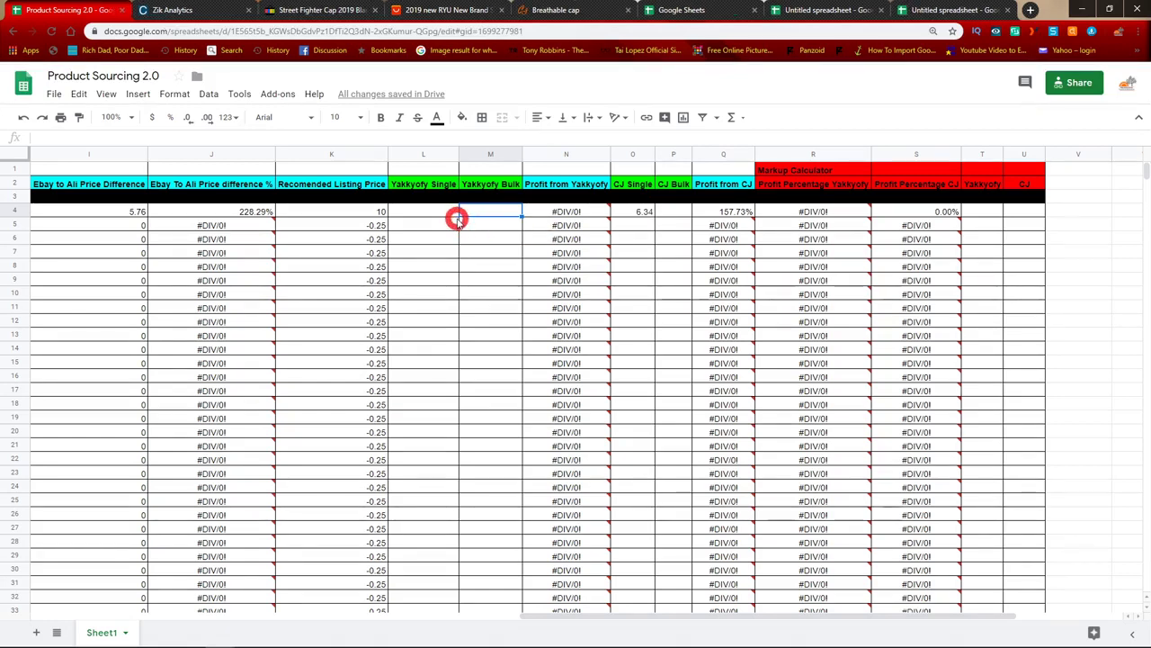
{"action": "left_click", "coordinate": [495, 169]}
{"action": "double_click", "coordinate": [495, 169]}
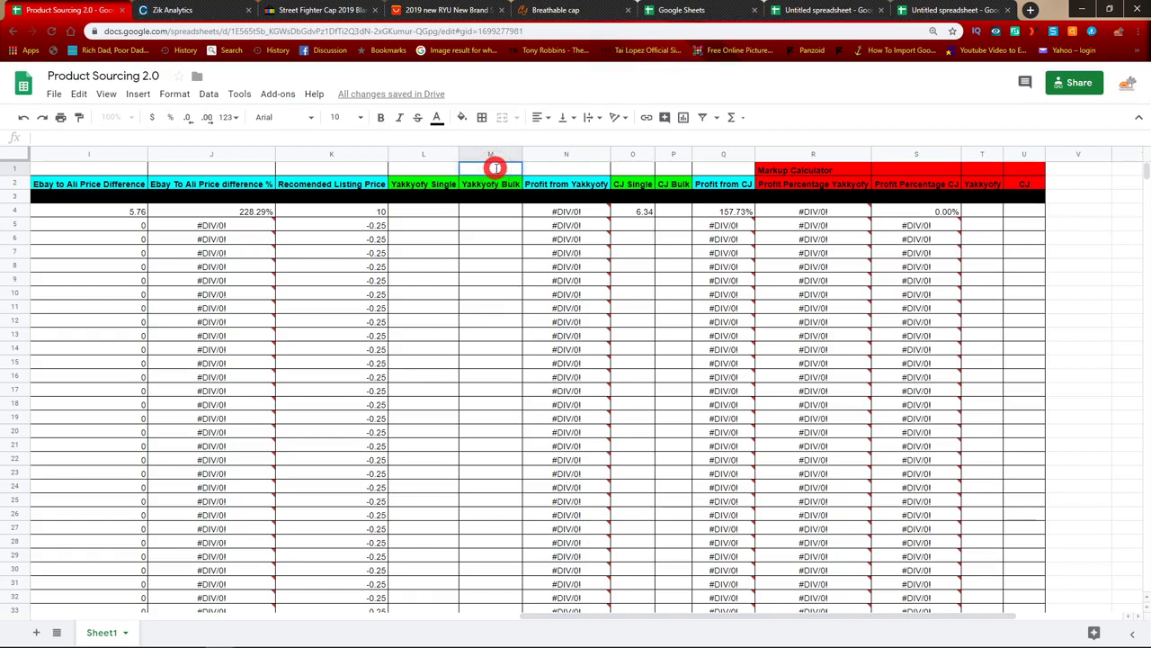
{"action": "type", "text": "Canada"}
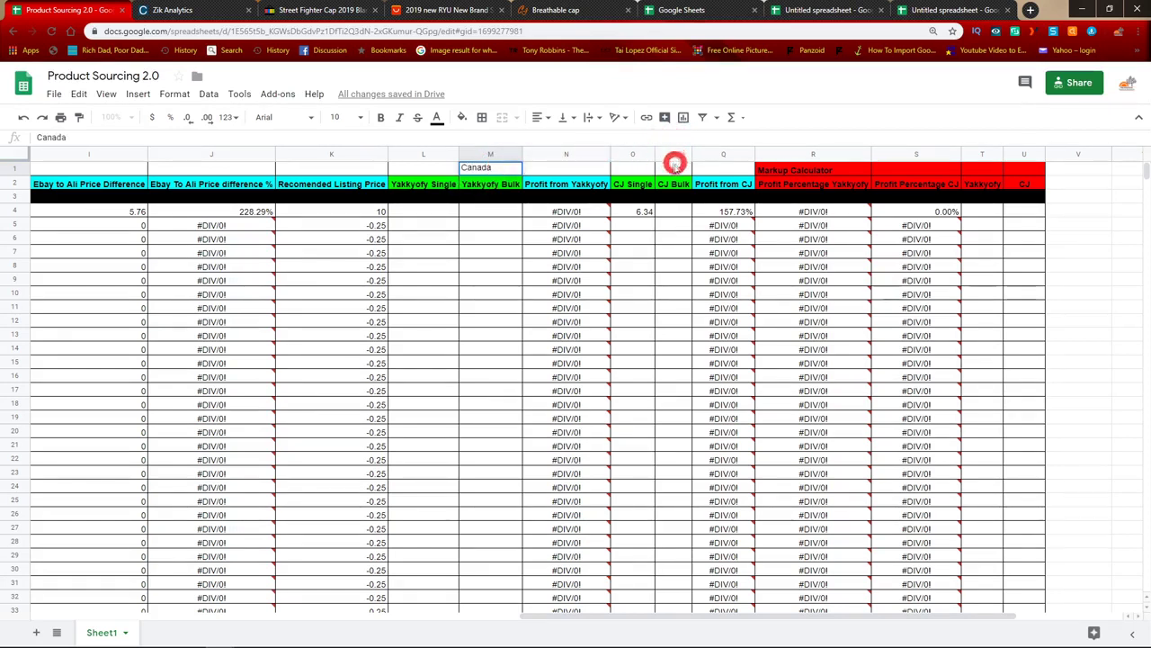
Step: Enter Norway above the CJ Single header in cell O1
{"action": "left_click", "coordinate": [636, 169]}
{"action": "type", "text": "Norw"}
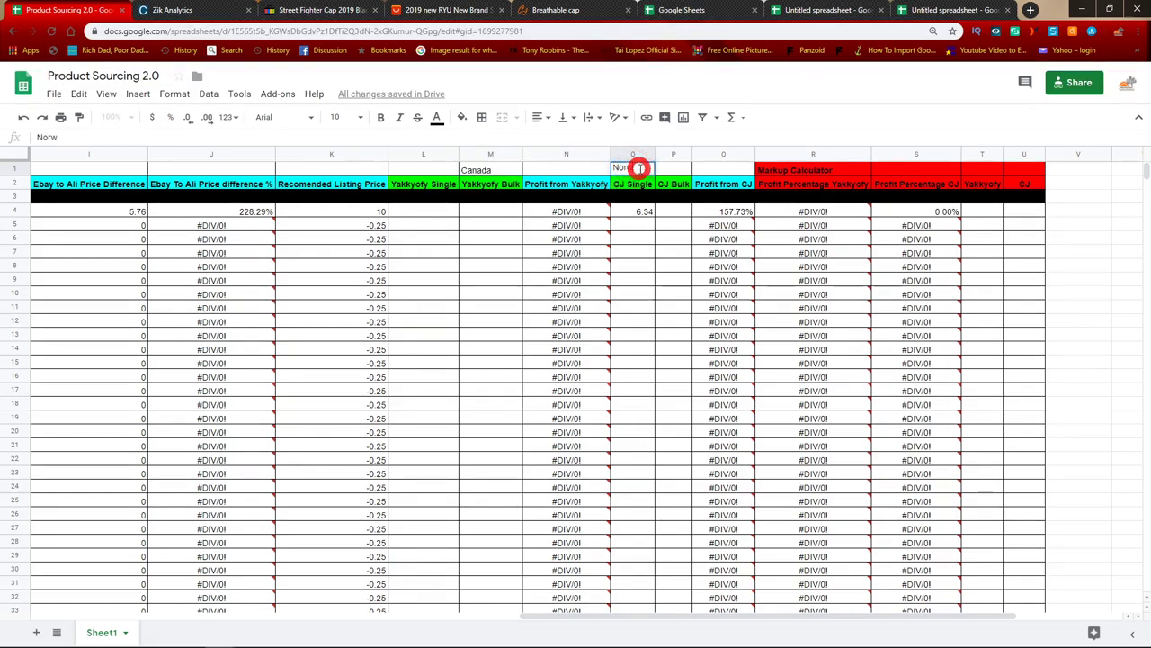
{"action": "type", "text": "ay"}
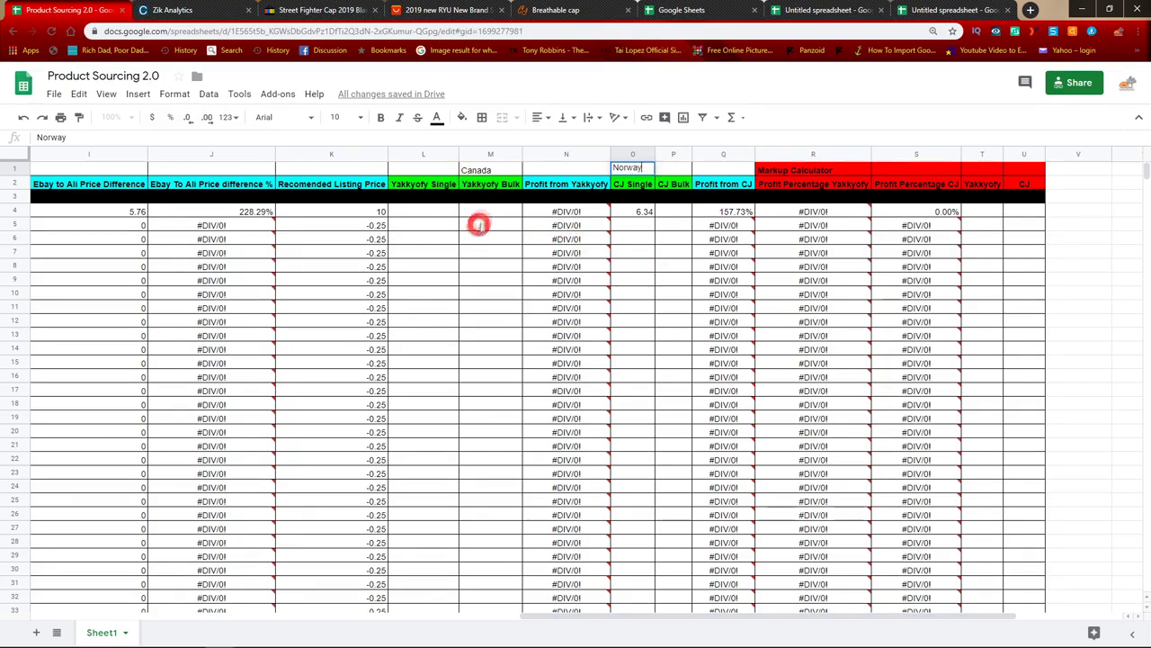
Step: Move the Canada label from M1 to L1, above the Yakkyofy Single header
{"action": "left_click", "coordinate": [494, 170]}
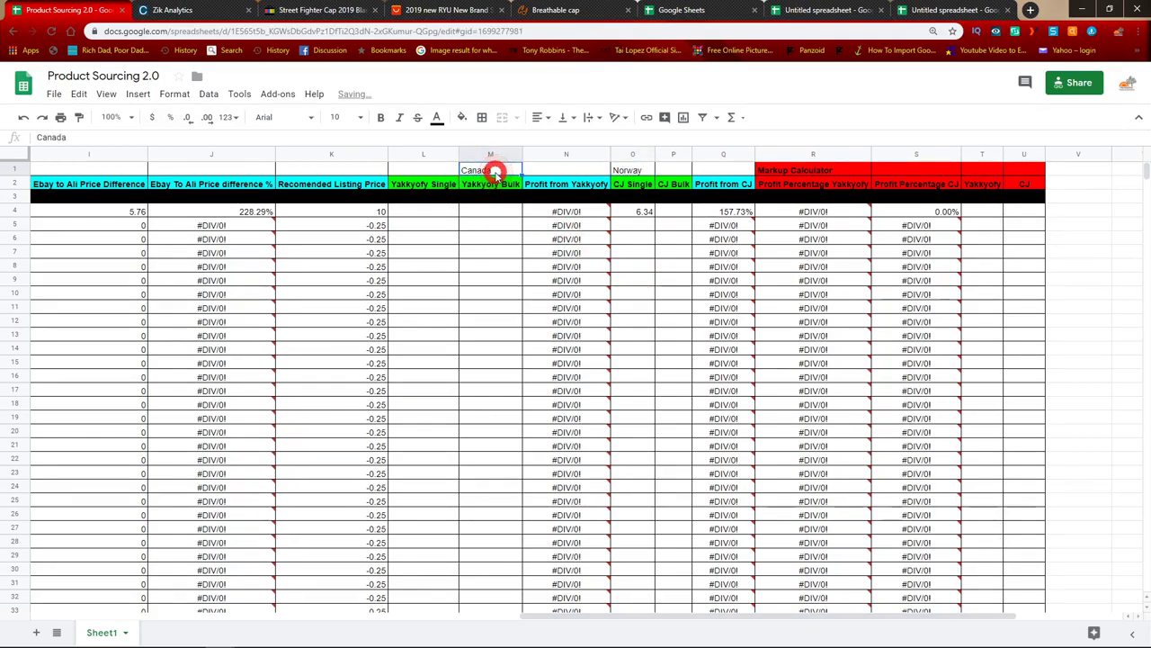
{"action": "left_click", "coordinate": [438, 170]}
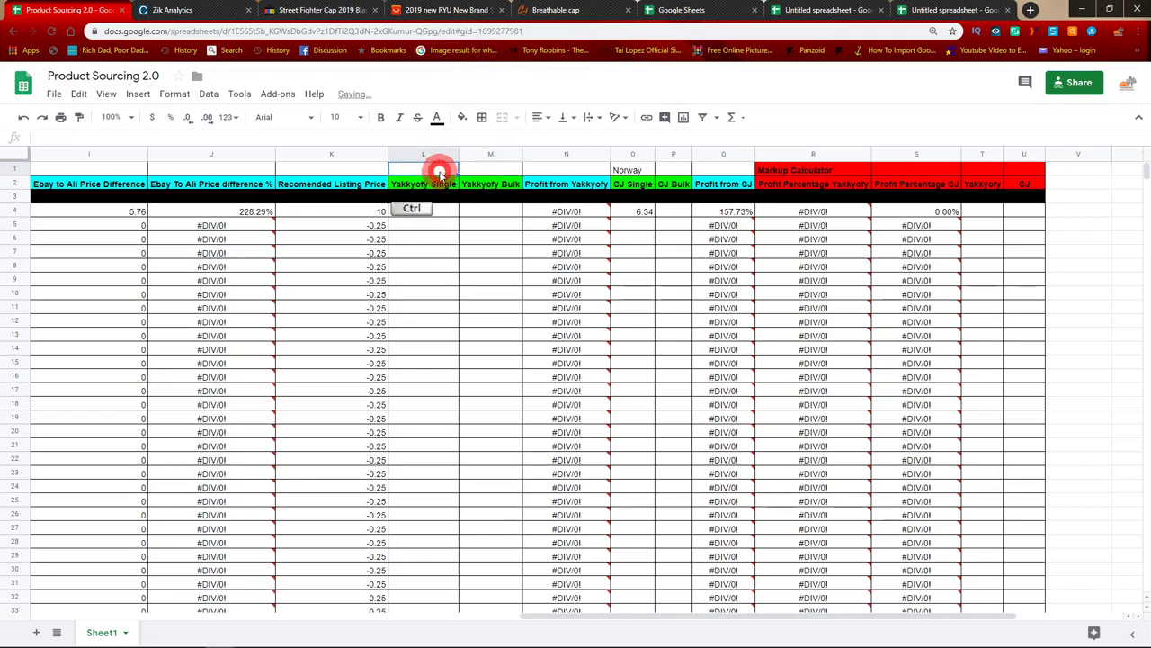
{"action": "type", "text": "Canada"}
{"action": "left_click", "coordinate": [504, 251]}
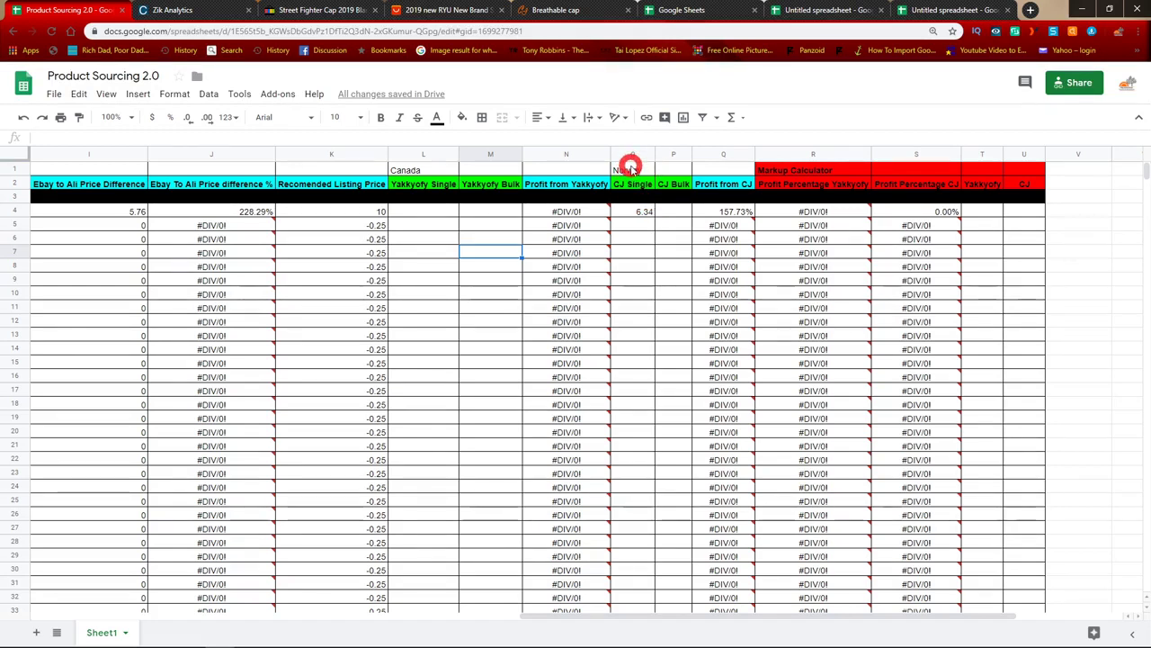
{"action": "left_click", "coordinate": [641, 213]}
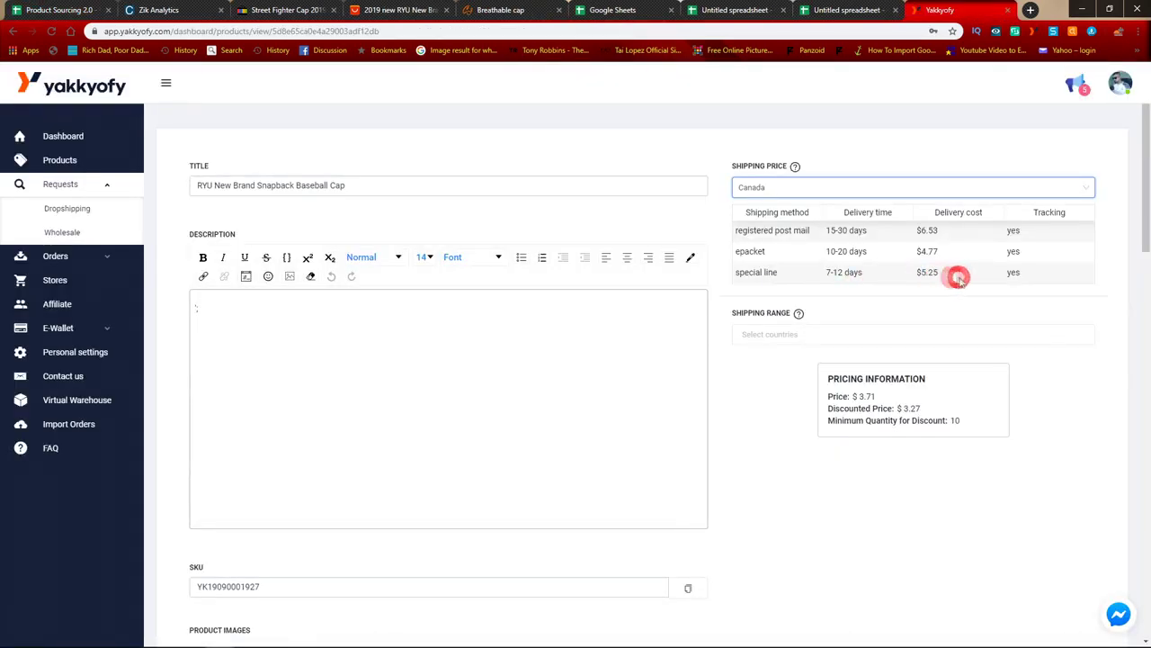
Step: Switch to the Yakkyofy page for the RYU snapback cap and examine the Canada shipping methods, delivery times and costs, especially the special line
{"action": "mouse_move", "coordinate": [956, 276]}
{"action": "left_mouse_down"}
{"action": "mouse_move", "coordinate": [694, 271]}
{"action": "mouse_move", "coordinate": [734, 282]}
{"action": "mouse_move", "coordinate": [956, 280]}
{"action": "left_mouse_up"}
{"action": "left_click_drag", "start_coordinate": [738, 253], "coordinate": [725, 280]}
{"action": "left_click", "coordinate": [760, 285]}
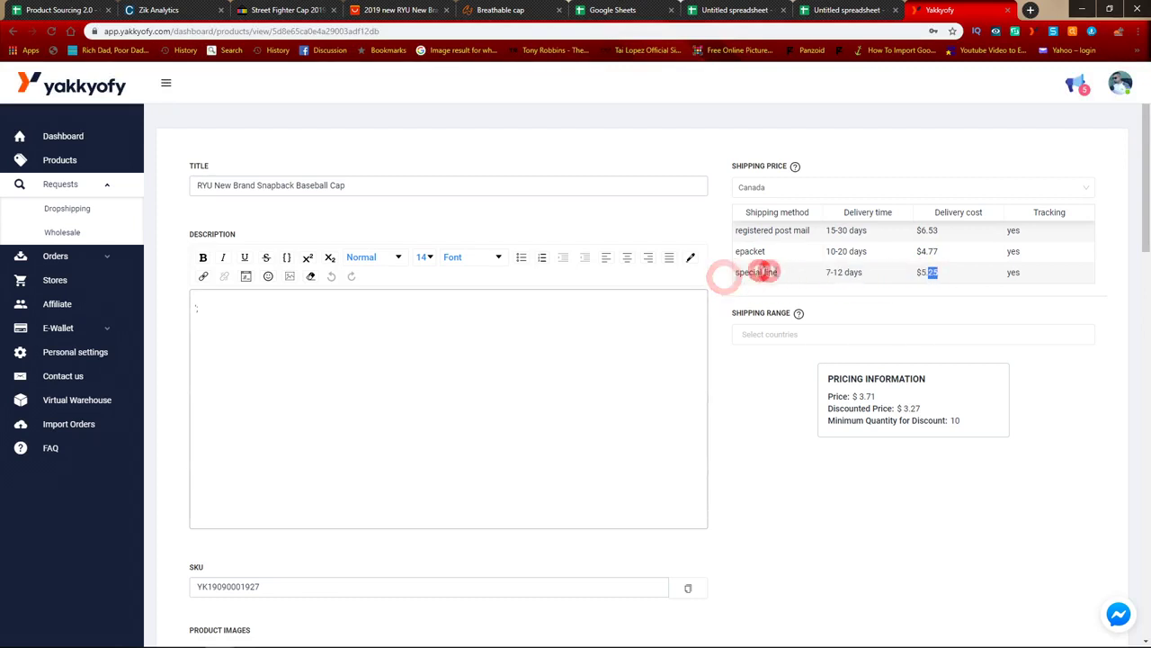
{"action": "left_click", "coordinate": [751, 188]}
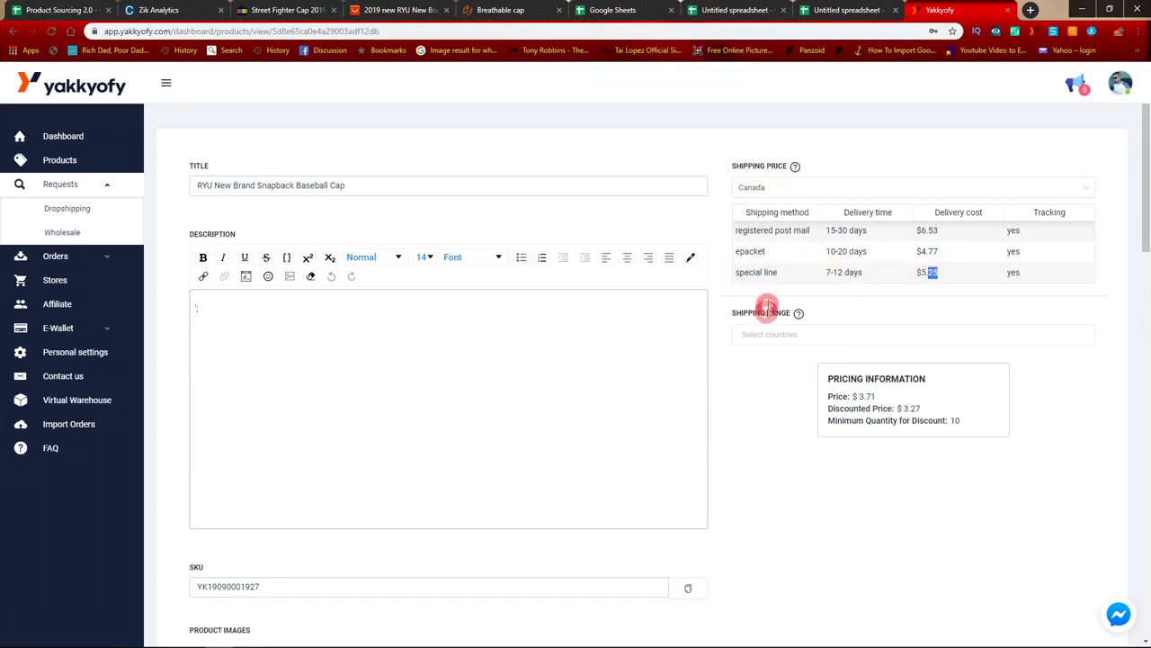
{"action": "left_click_drag", "start_coordinate": [743, 270], "coordinate": [996, 285]}
{"action": "left_click", "coordinate": [861, 288]}
{"action": "left_click_drag", "start_coordinate": [750, 276], "coordinate": [822, 282]}
{"action": "left_click", "coordinate": [783, 276]}
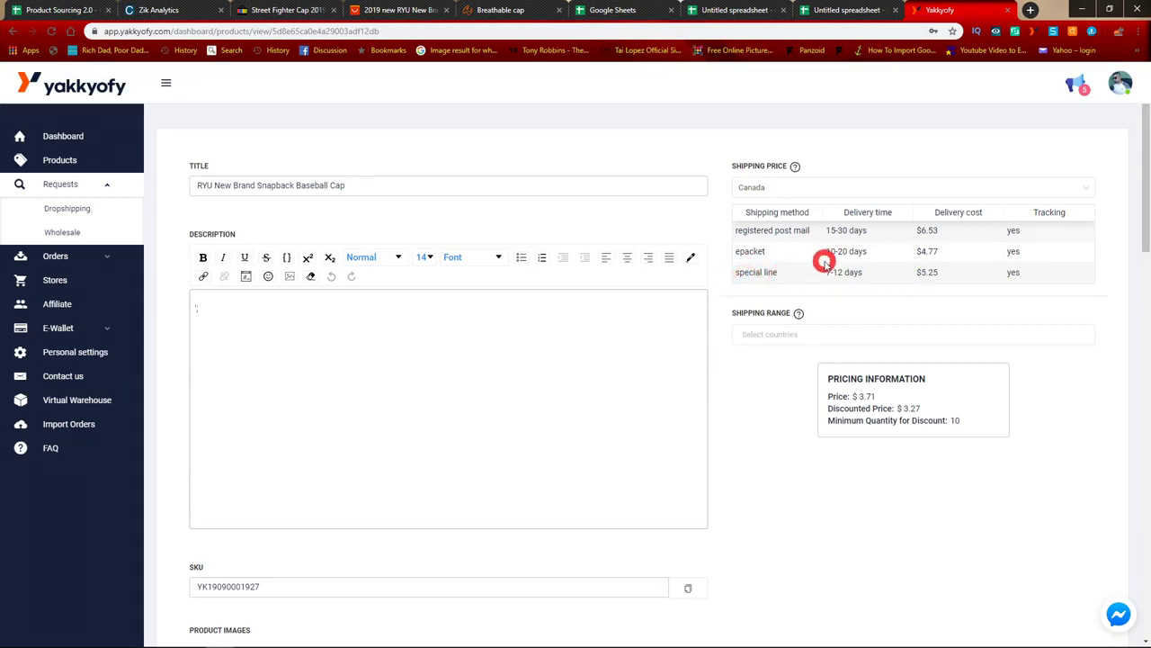
{"action": "left_click_drag", "start_coordinate": [818, 270], "coordinate": [727, 264]}
{"action": "left_click", "coordinate": [863, 274]}
{"action": "left_click", "coordinate": [844, 272]}
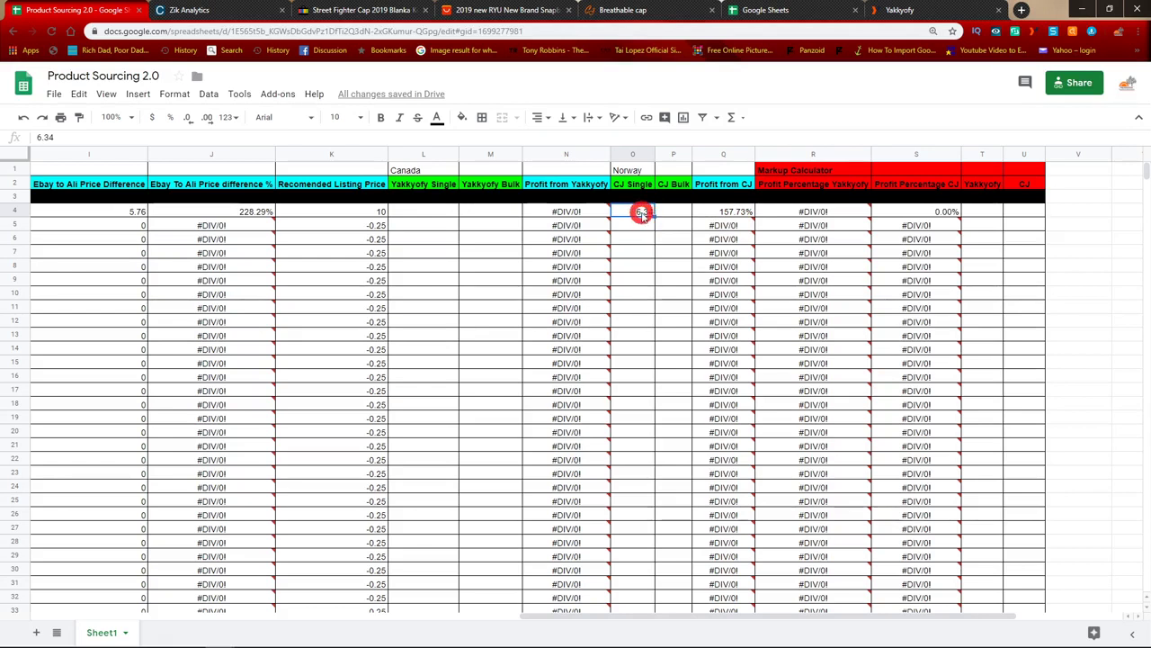
Step: Return to the Product Sourcing 2.0 sheet, try 9 as product 1's CJ price in Markup Calculator cell U4, and clear it
{"action": "left_click", "coordinate": [736, 214]}
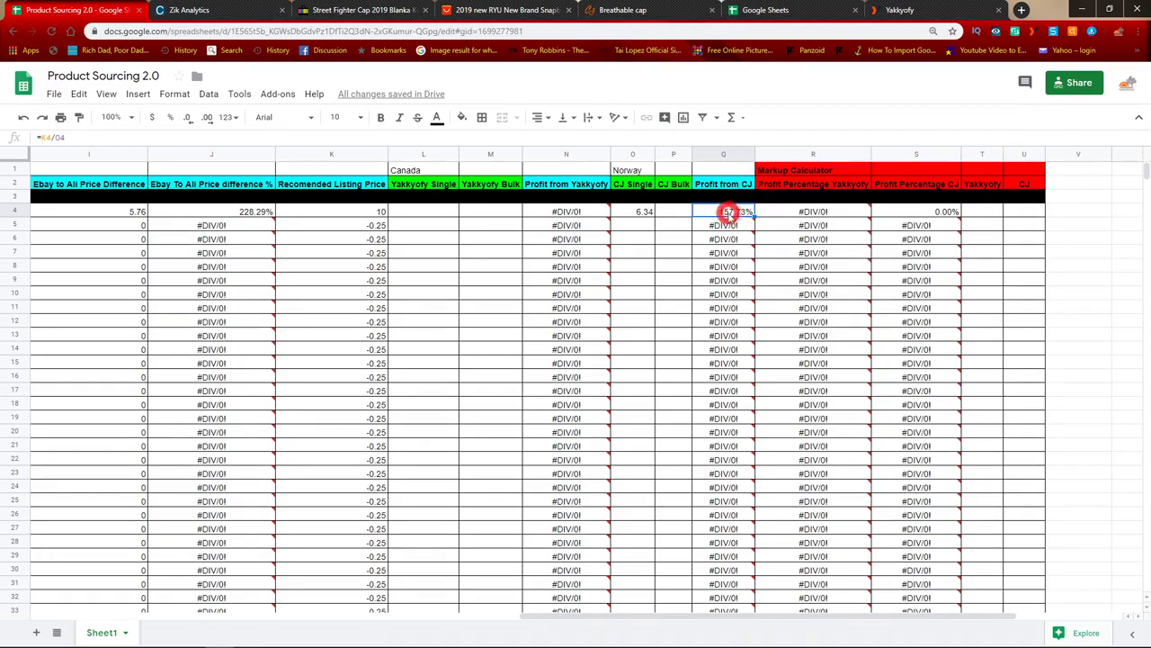
{"action": "left_click", "coordinate": [1025, 211]}
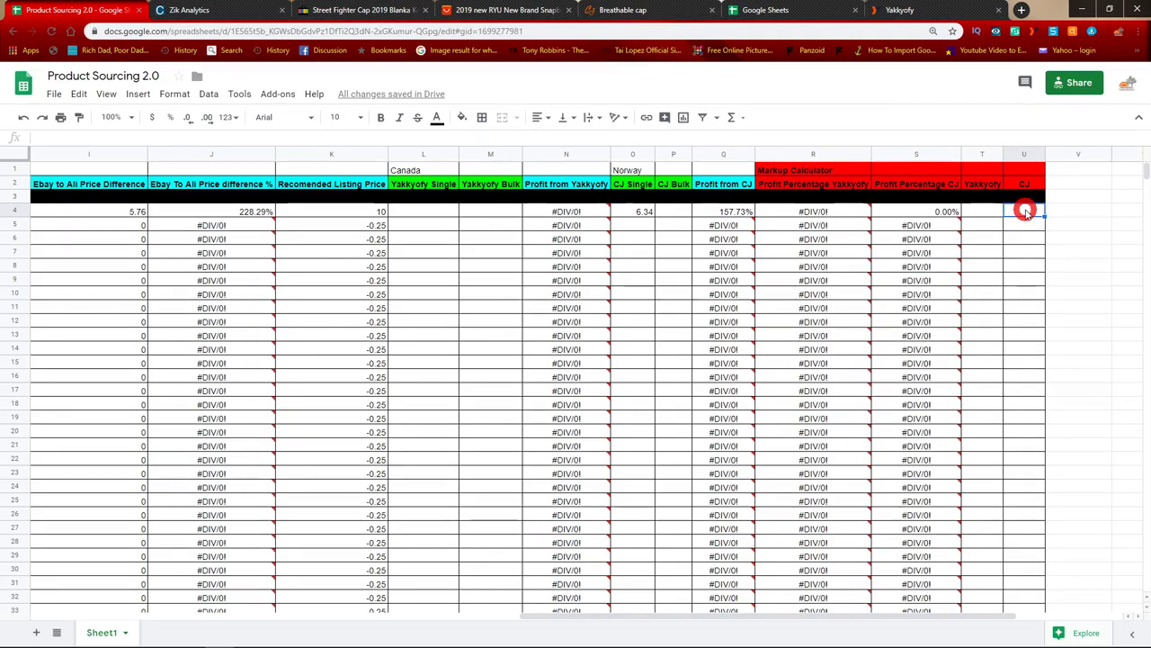
{"action": "type", "text": "9"}
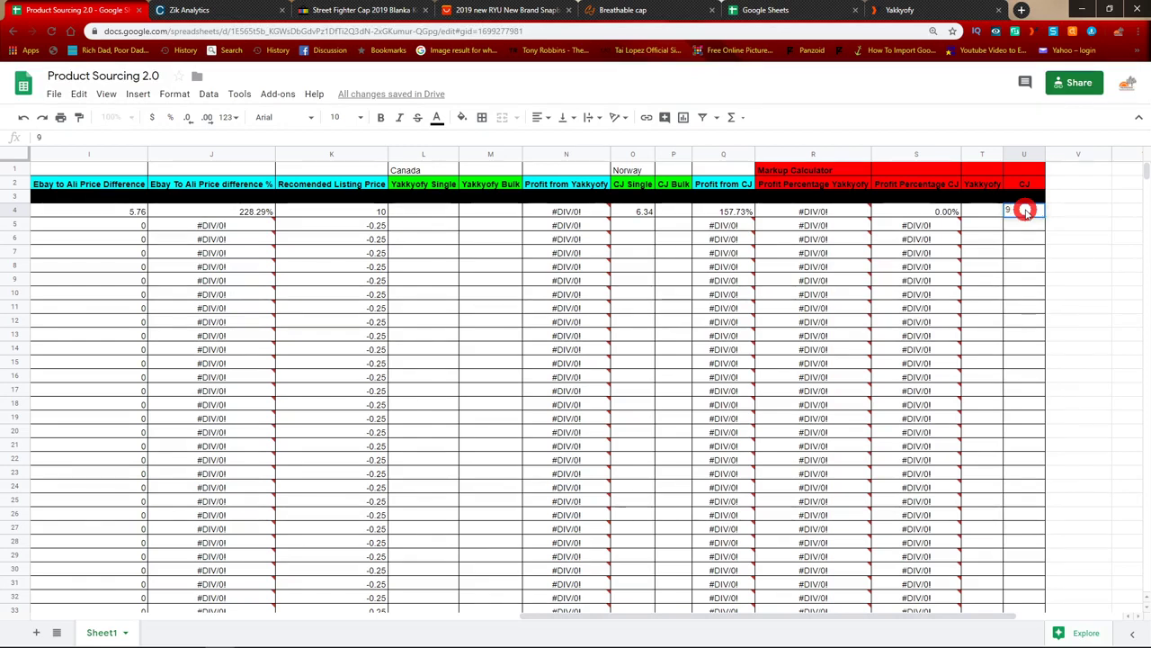
{"action": "key", "text": "Tab"}
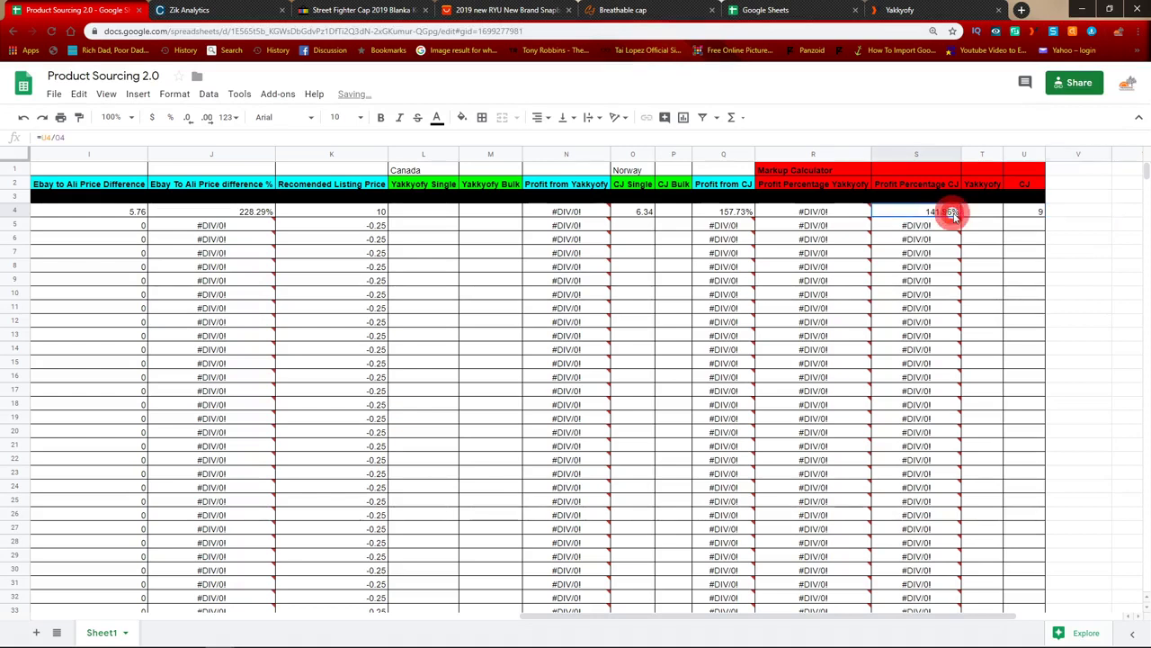
{"action": "left_click", "coordinate": [1027, 214]}
{"action": "key", "text": "Delete"}
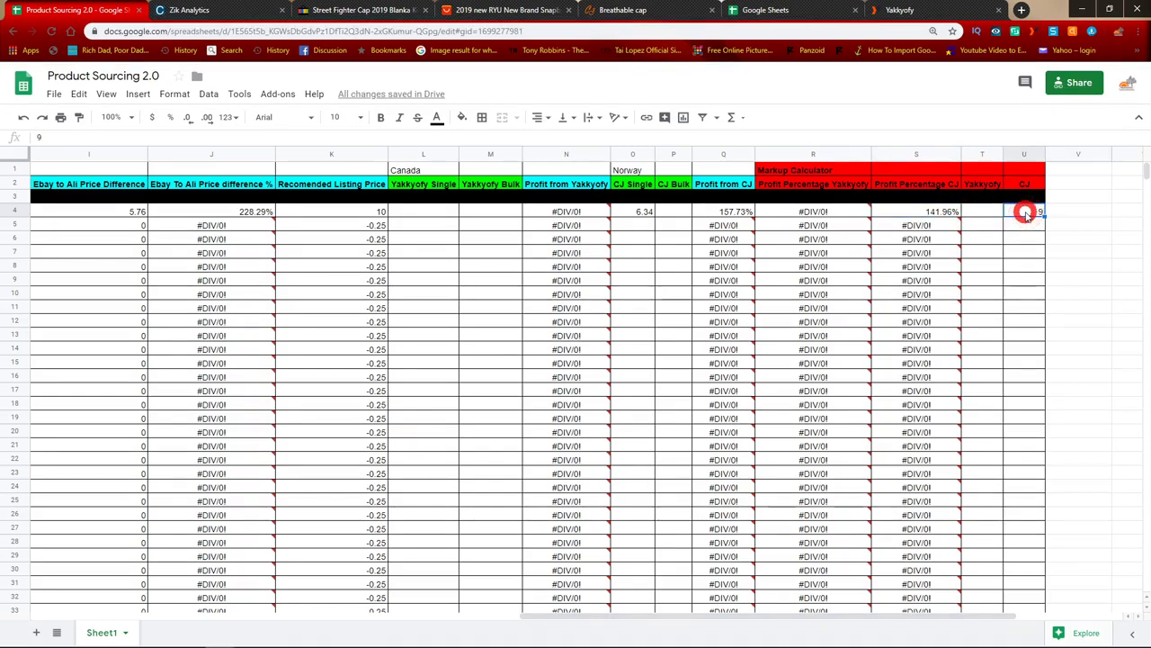